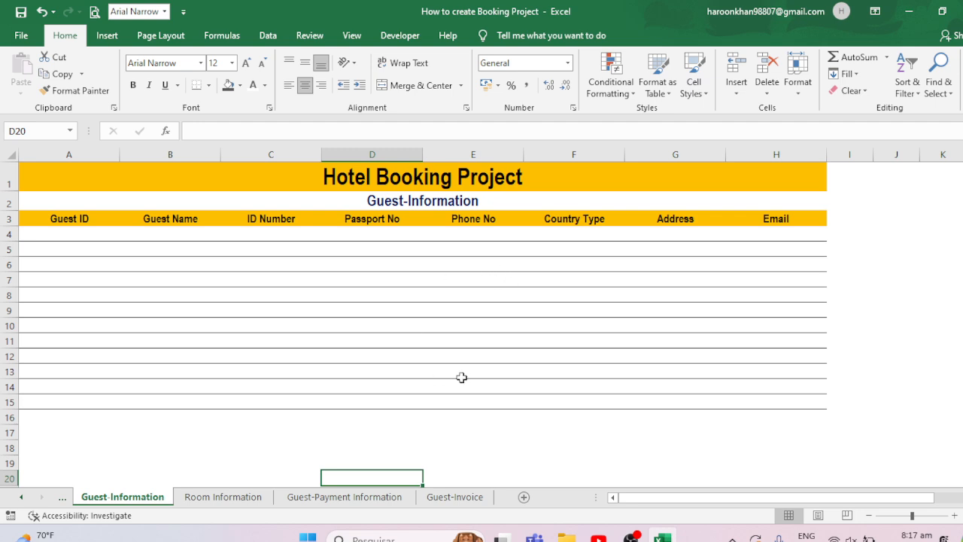
# - On the Room Information sheet, enter =IF(C4="single",2000,IF(C4="Double",4000)) in the first Night Per Day Charges cell, G4
pyautogui.click(223, 497)
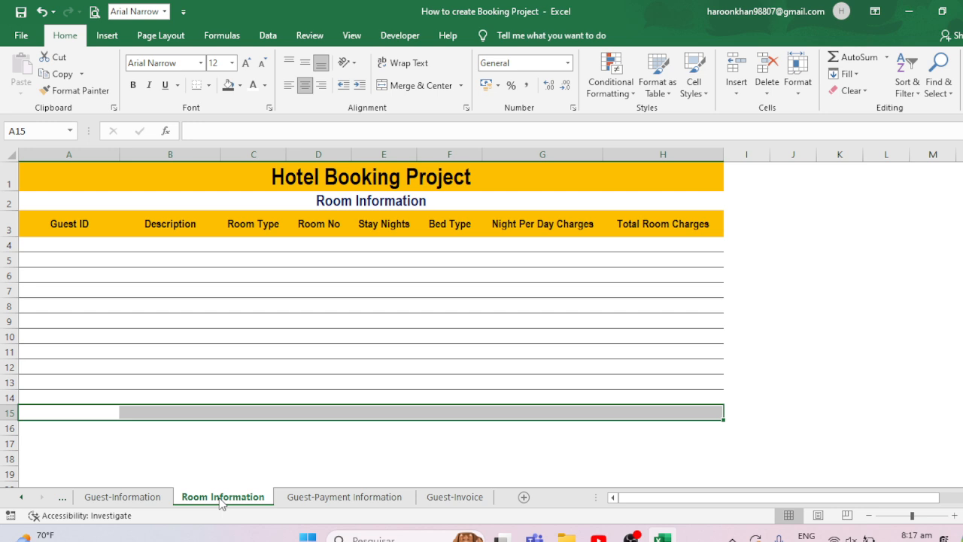
pyautogui.click(167, 246)
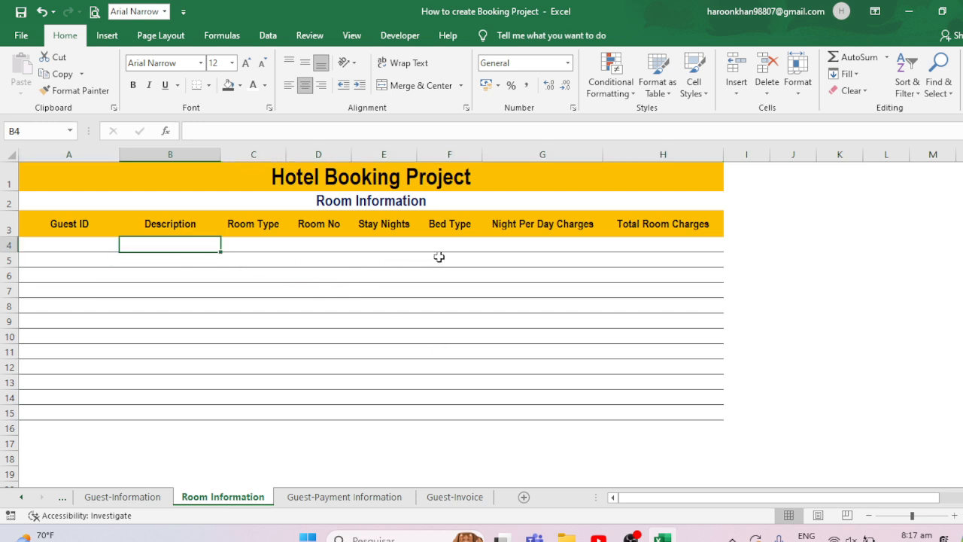
pyautogui.click(526, 243)
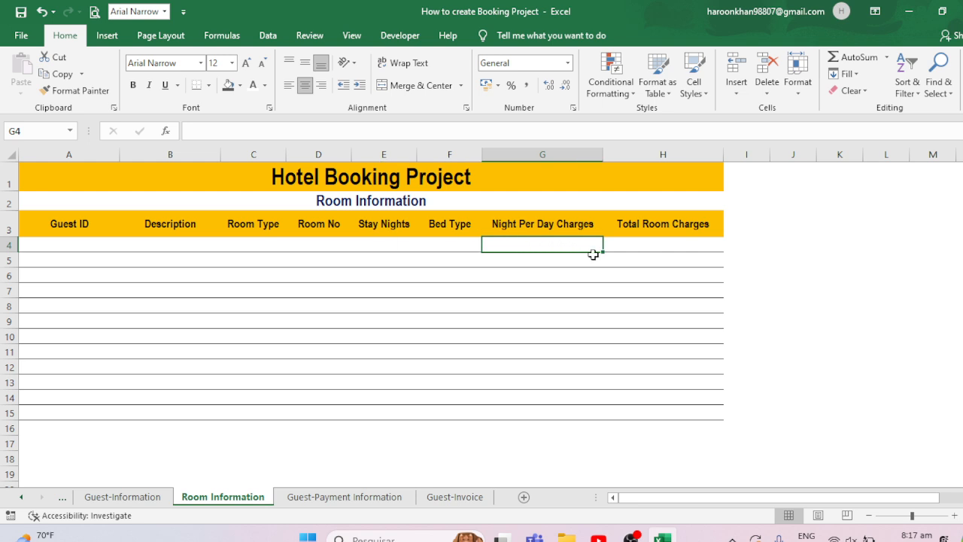
pyautogui.write('=')
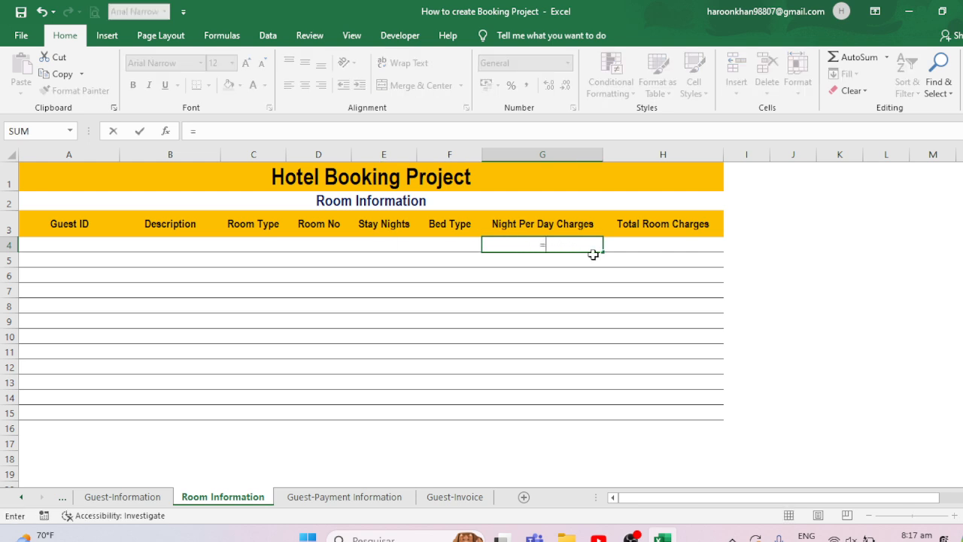
pyautogui.write('if(')
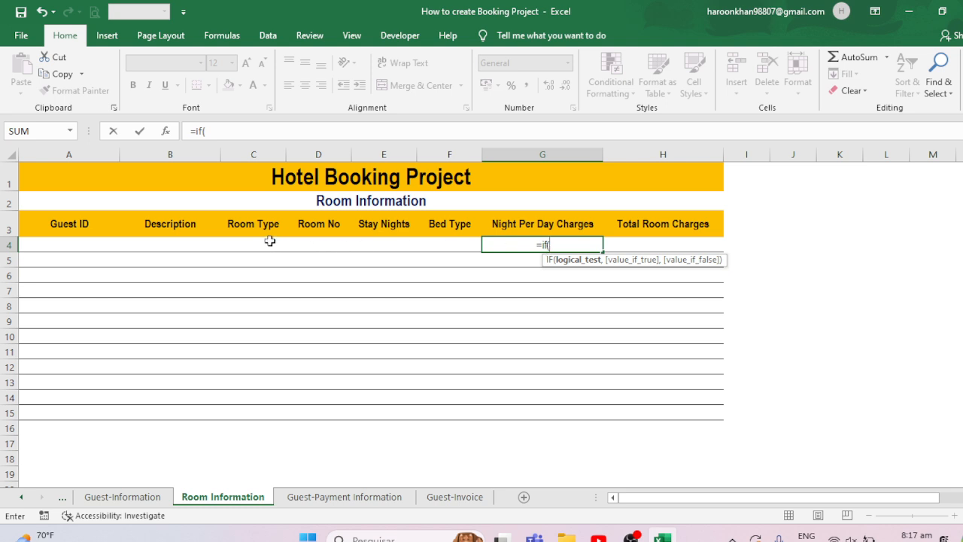
pyautogui.click(246, 240)
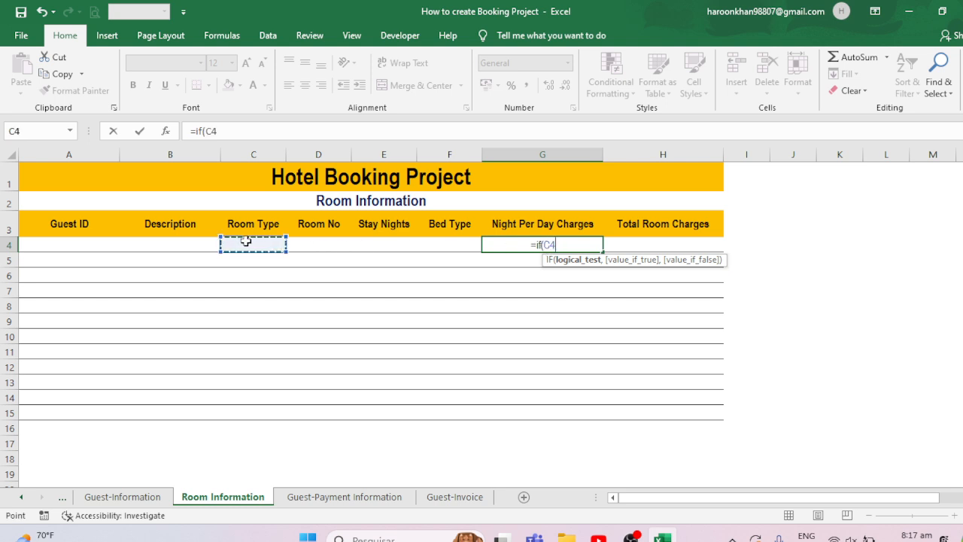
pyautogui.write('=')
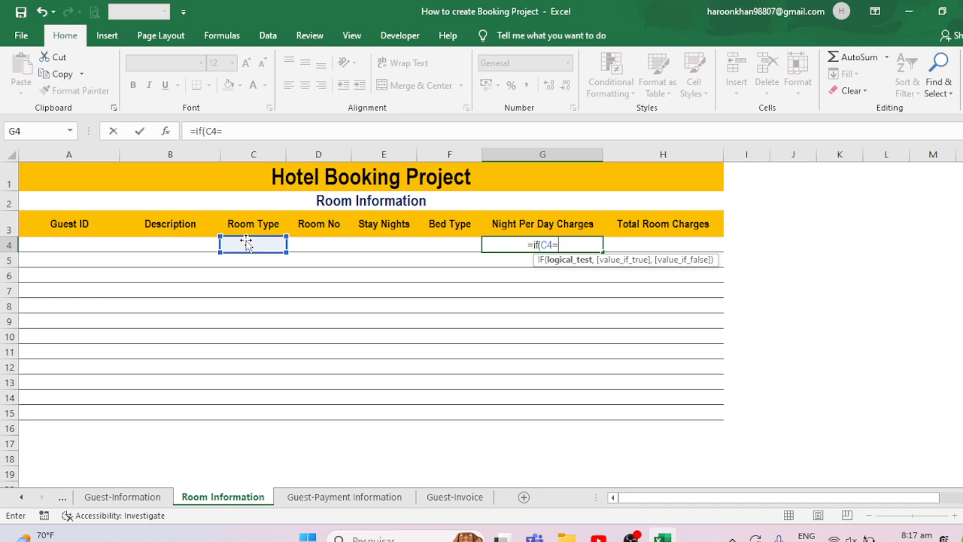
pyautogui.write('"s')
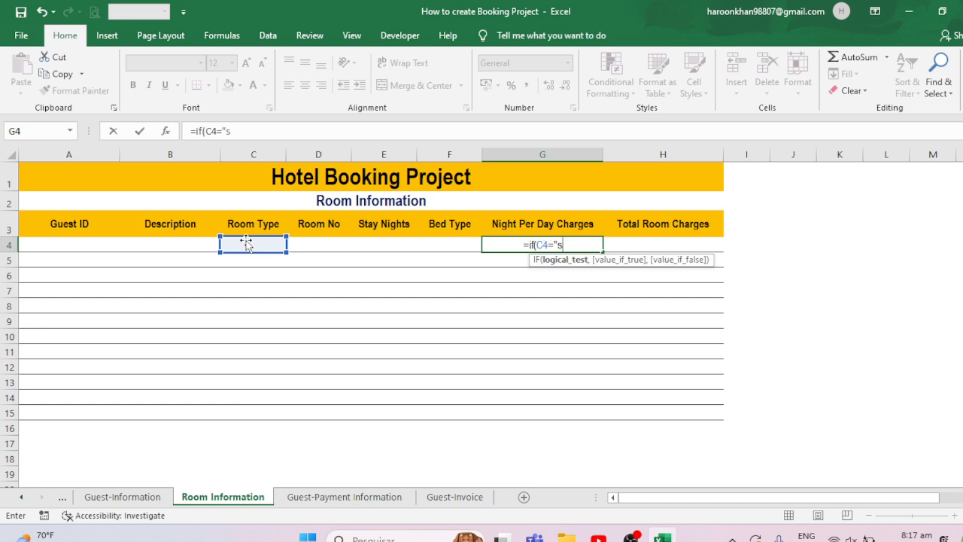
pyautogui.write('ingle')
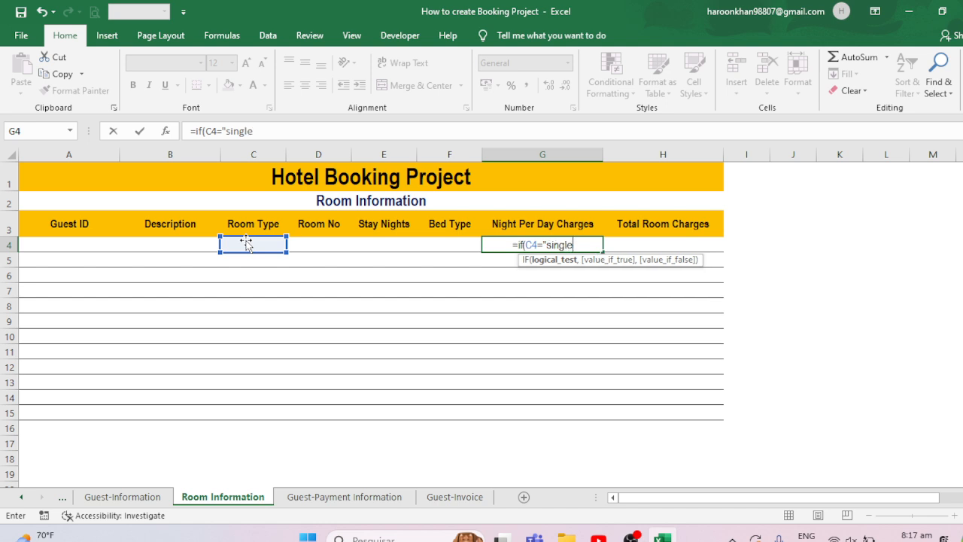
pyautogui.write('",')
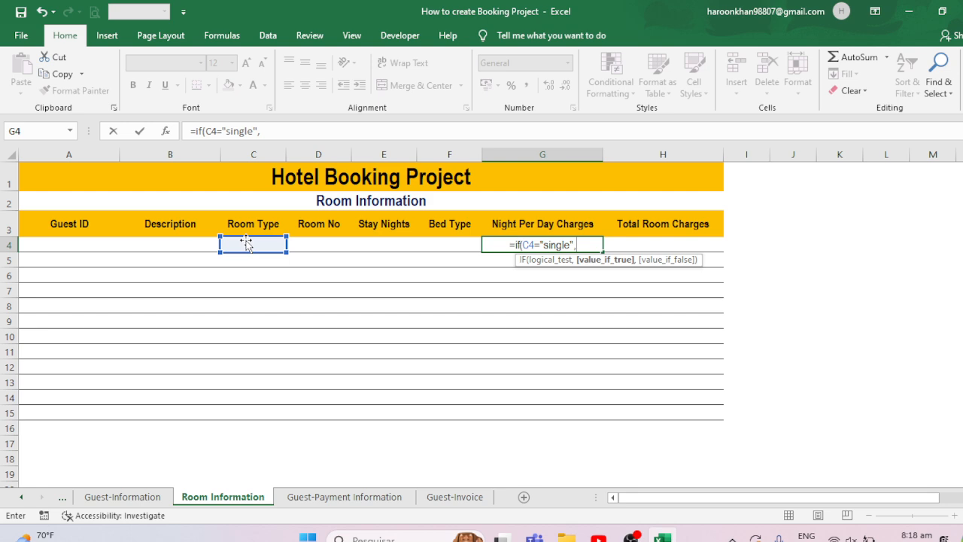
pyautogui.write('2000')
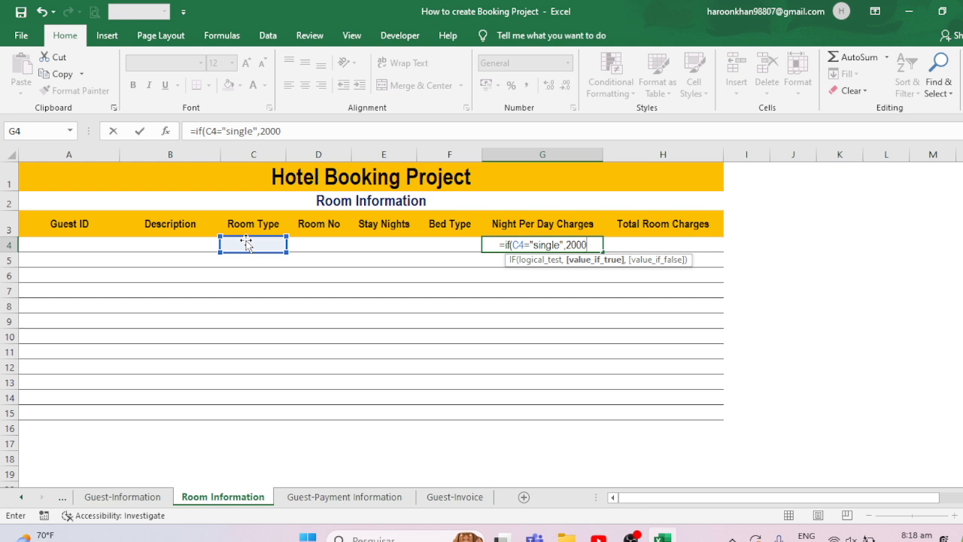
pyautogui.write(',if')
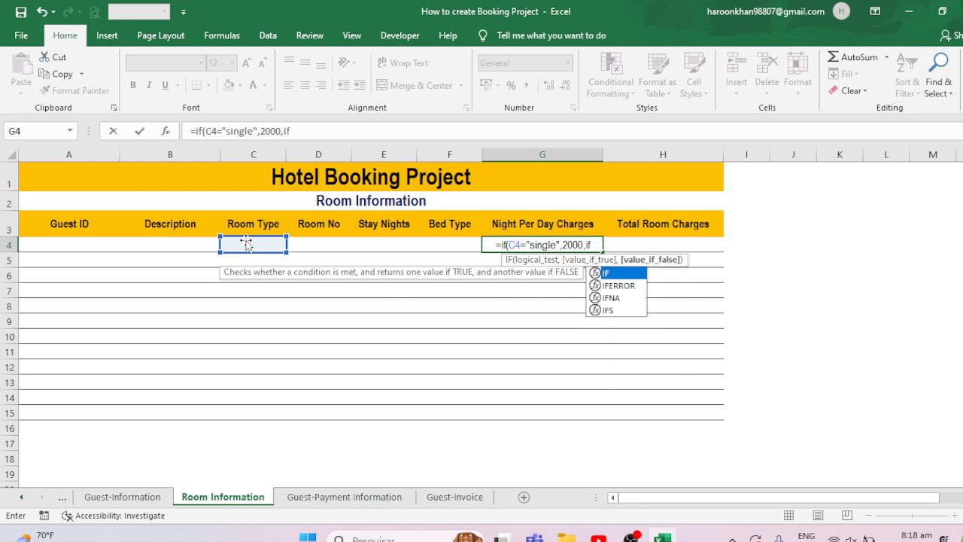
pyautogui.write('(')
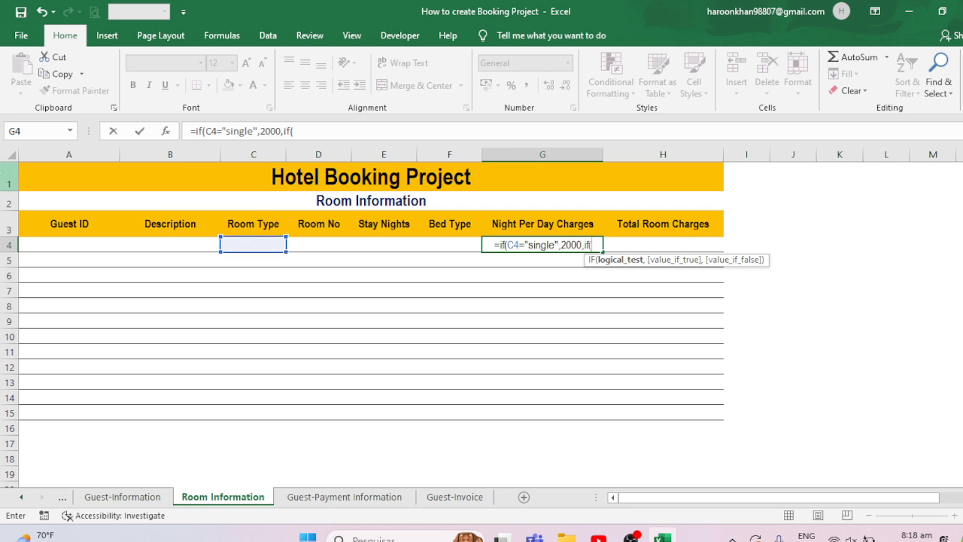
pyautogui.click(254, 247)
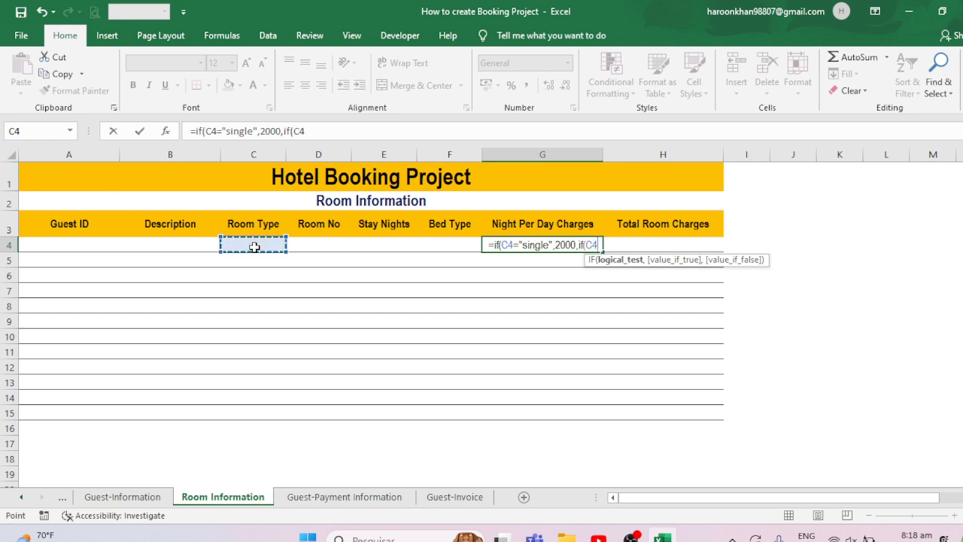
pyautogui.write('=')
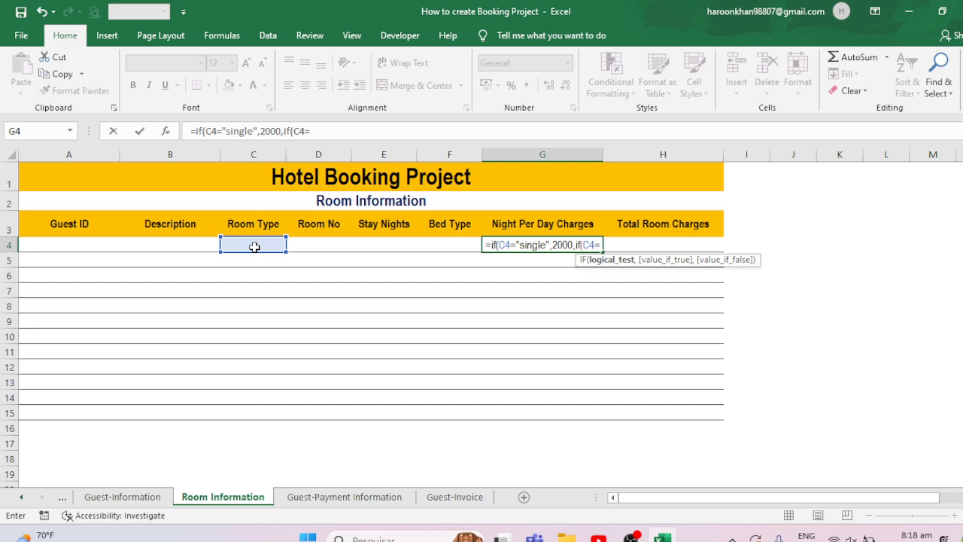
pyautogui.write('"')
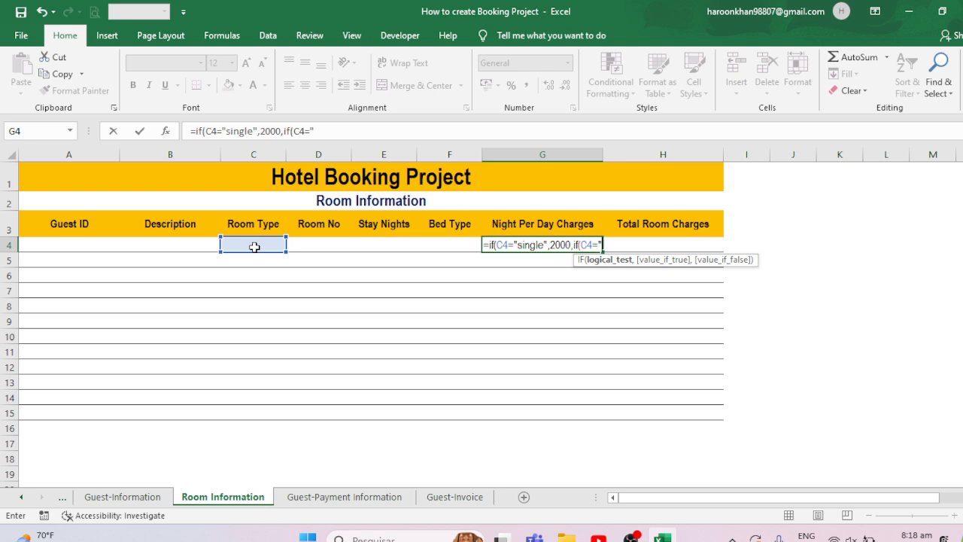
pyautogui.write('Double')
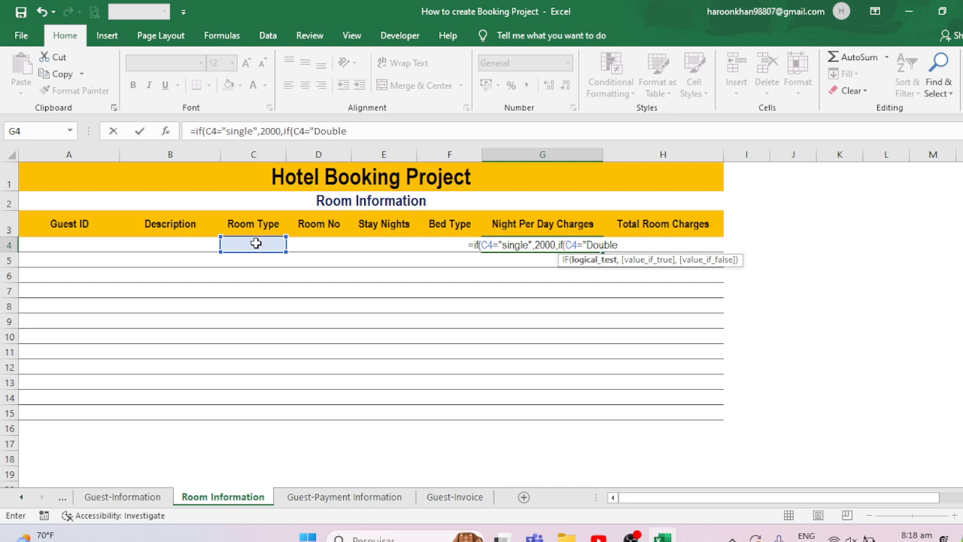
pyautogui.write('"')
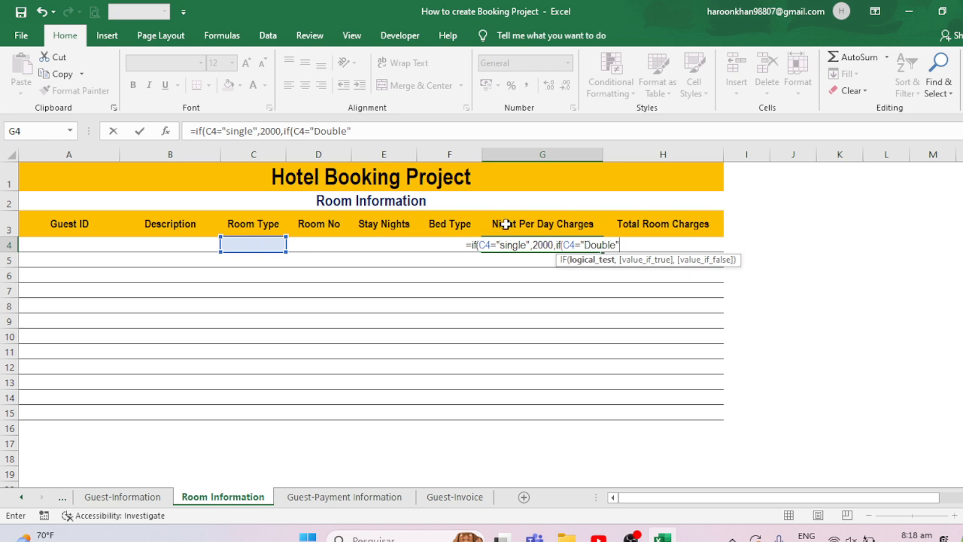
pyautogui.write(',')
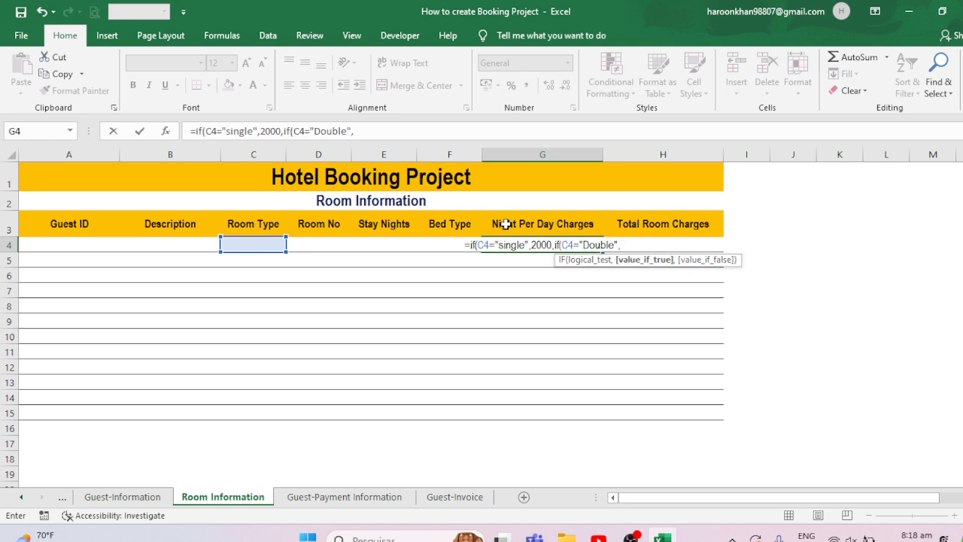
pyautogui.write('4000')
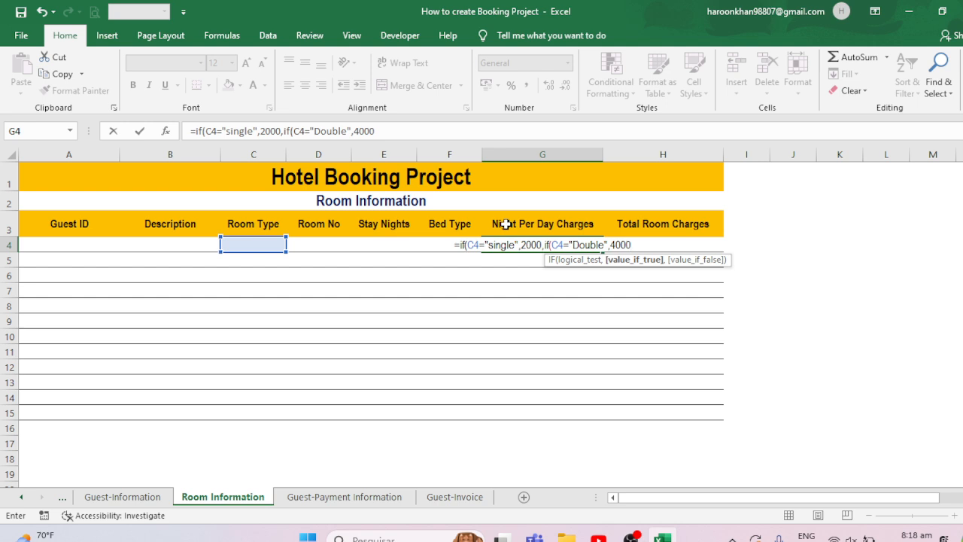
pyautogui.write(')')
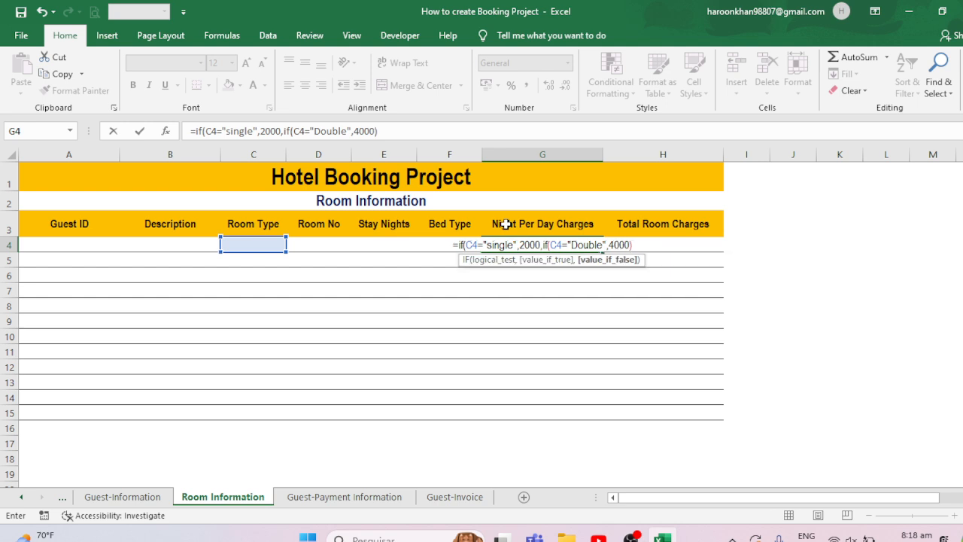
pyautogui.write(')')
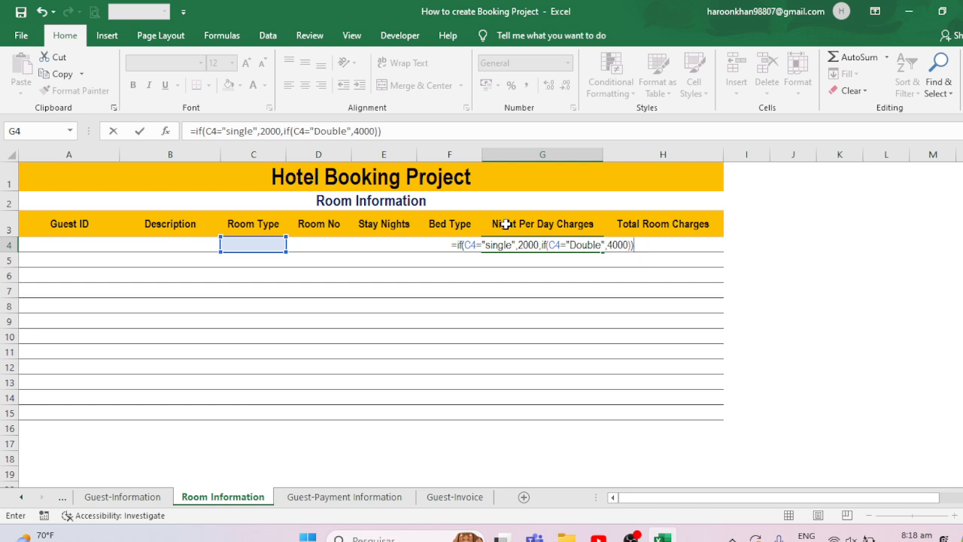
pyautogui.press('Return')
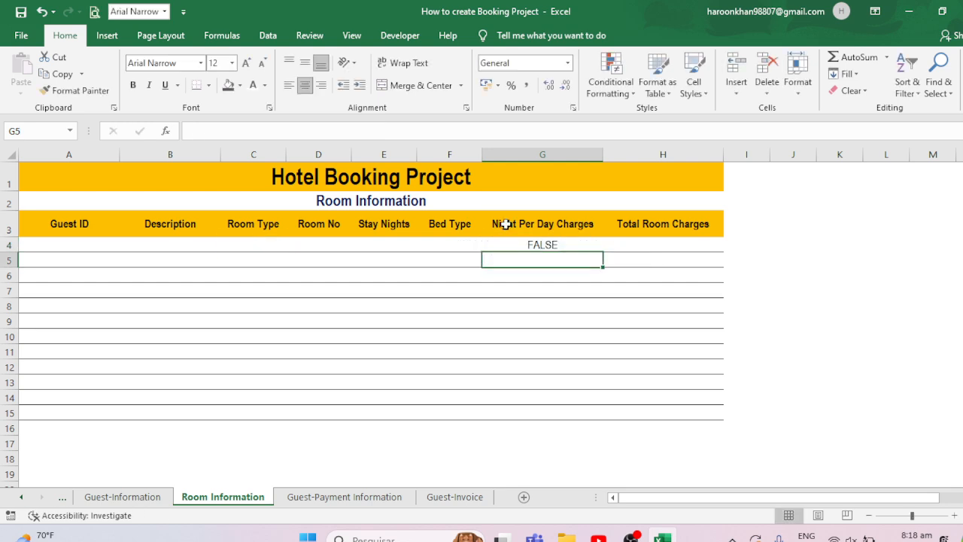
# - Test the charge formula by entering Single as the room type in C4
pyautogui.click(535, 245)
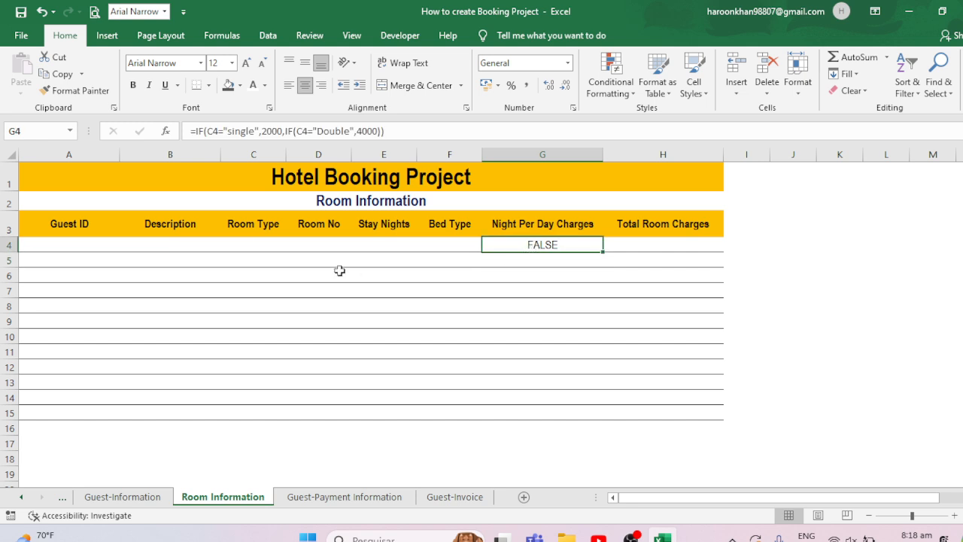
pyautogui.click(248, 243)
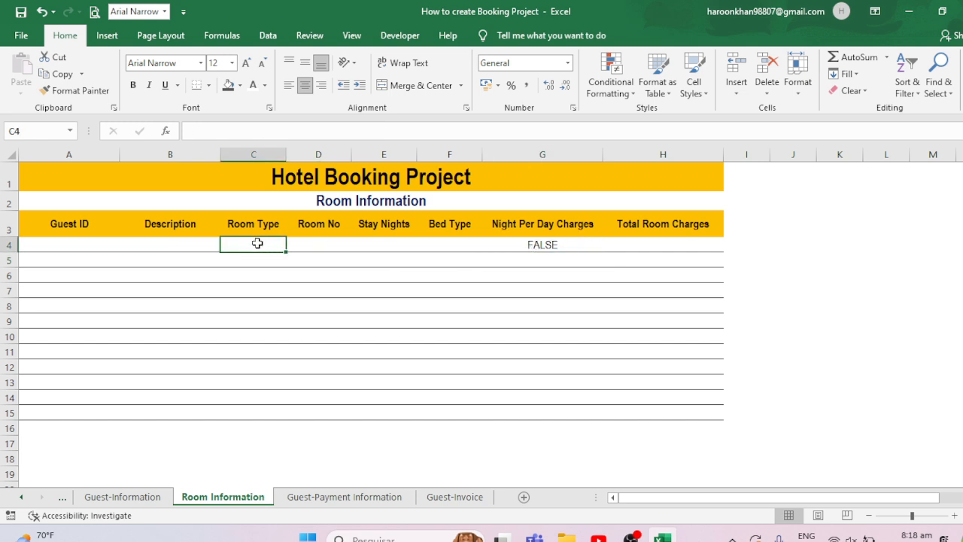
pyautogui.write('Single')
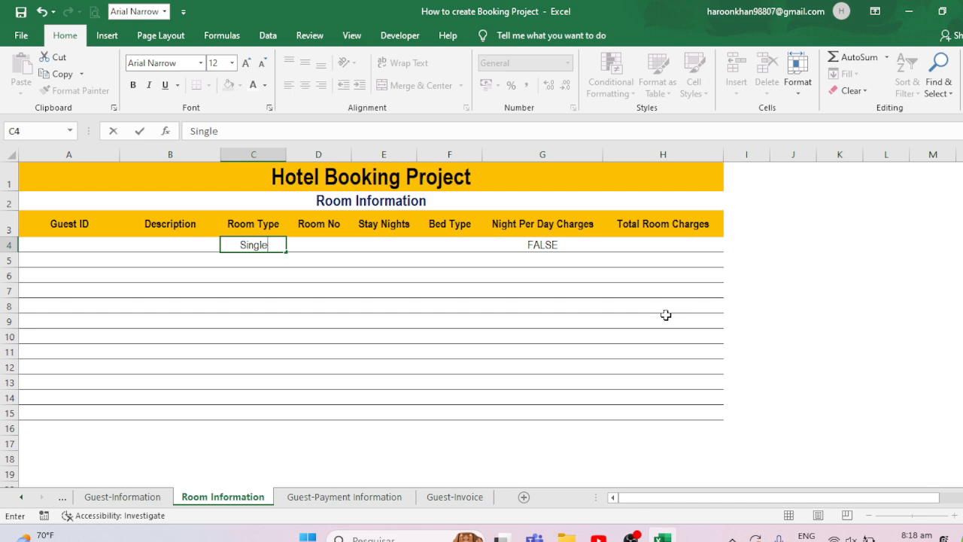
pyautogui.press('Return')
pyautogui.press('Up')
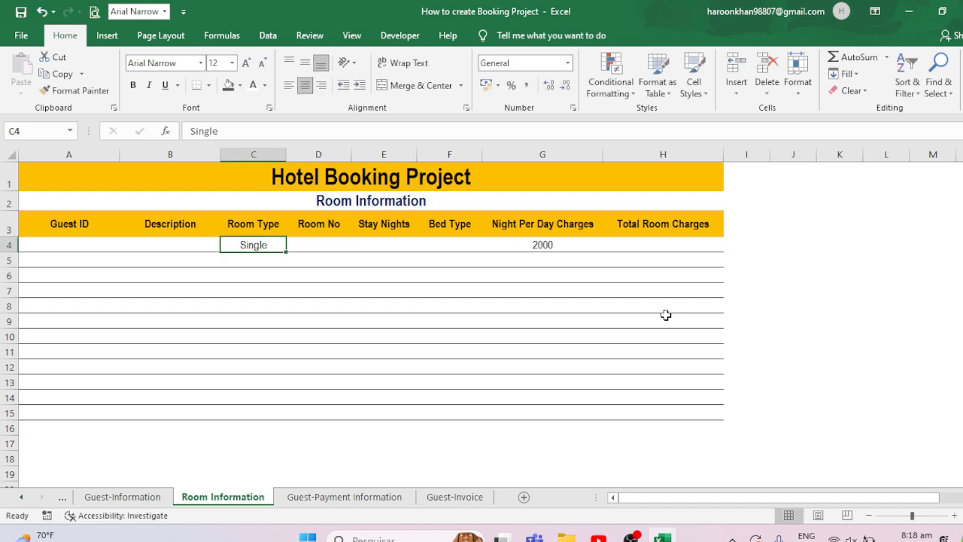
# - Change the room type in C4 to Double
pyautogui.write('Dub')
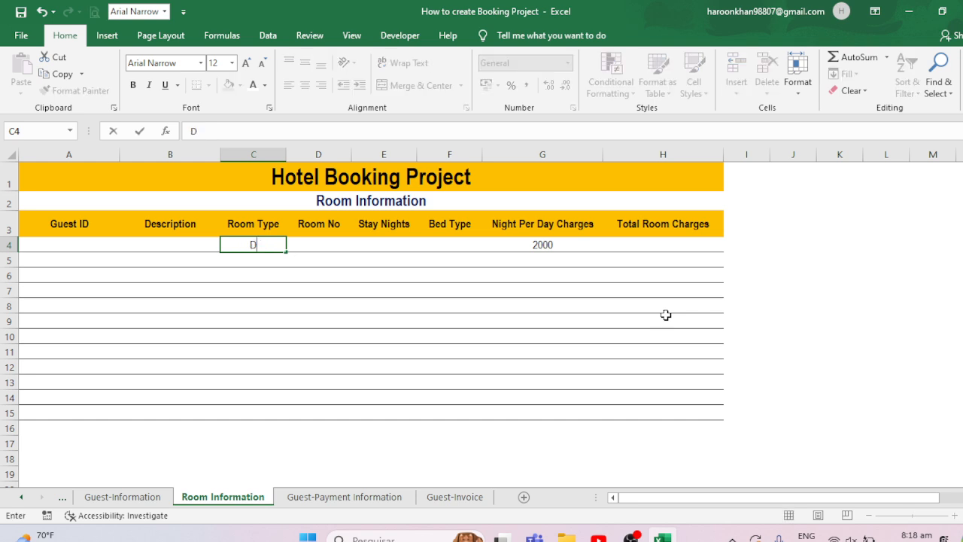
pyautogui.press('BackSpace')
pyautogui.press('BackSpace')
pyautogui.write('ouble')
pyautogui.press('Return')
pyautogui.press('Up')
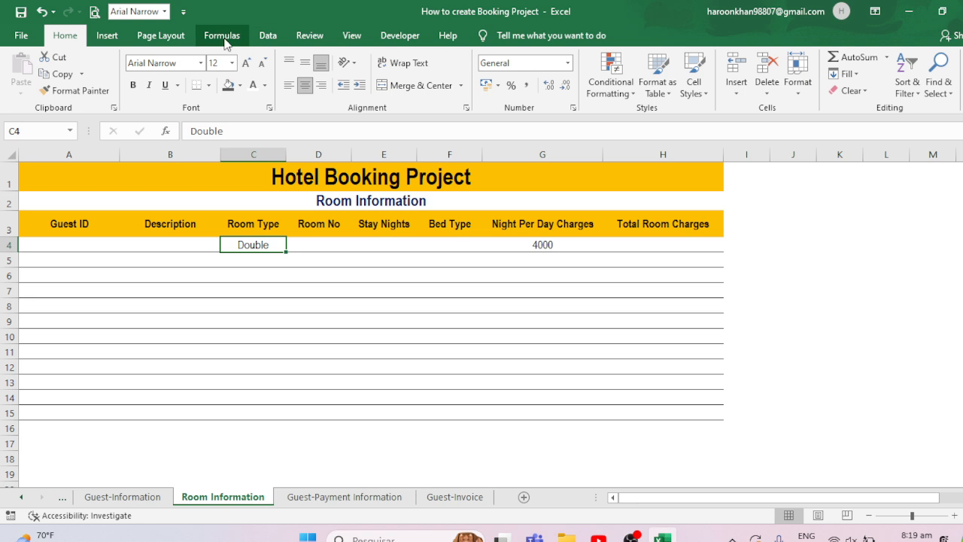
# - Add data validation to C4 as a list with source Single,Double, then open its drop-down
pyautogui.click(267, 35)
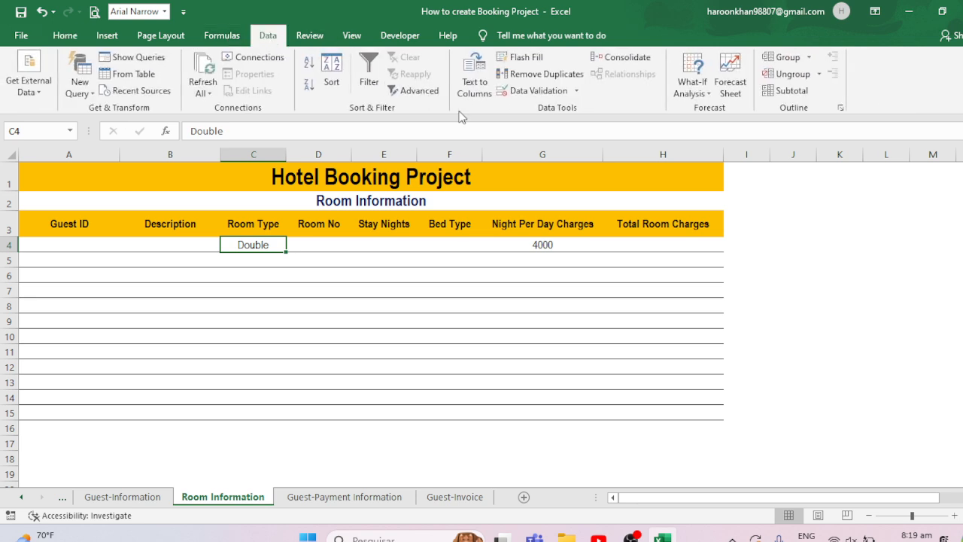
pyautogui.click(542, 92)
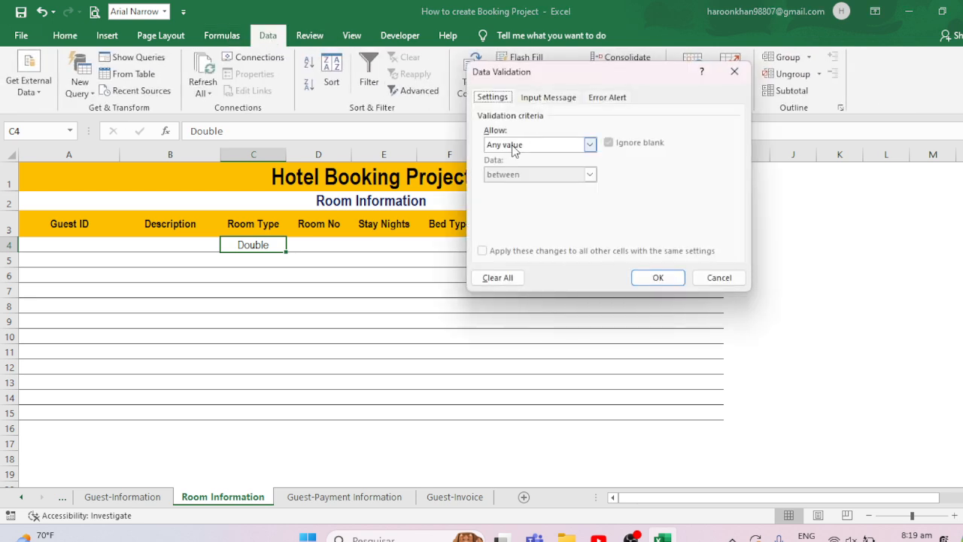
pyautogui.click(526, 144)
pyautogui.click(543, 187)
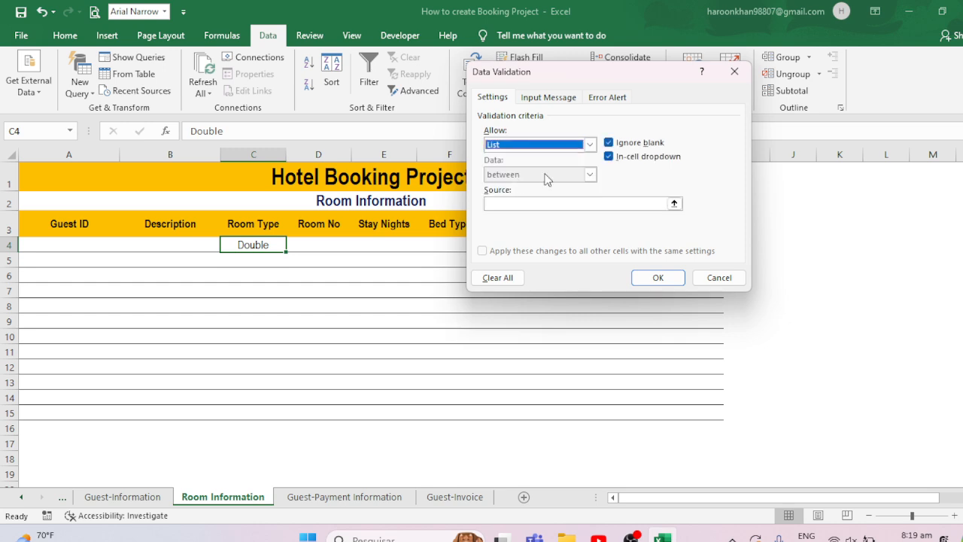
pyautogui.click(519, 203)
pyautogui.write('Single,Double')
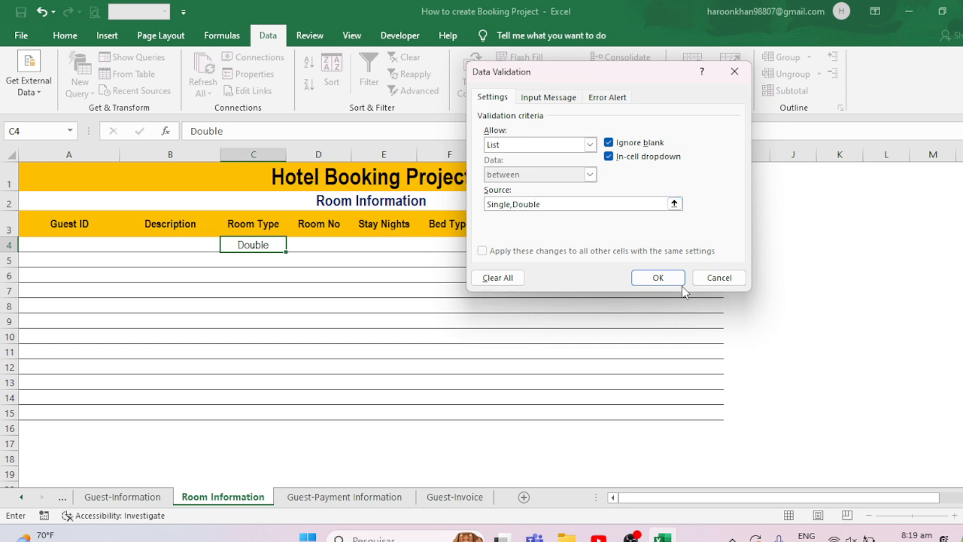
pyautogui.click(678, 281)
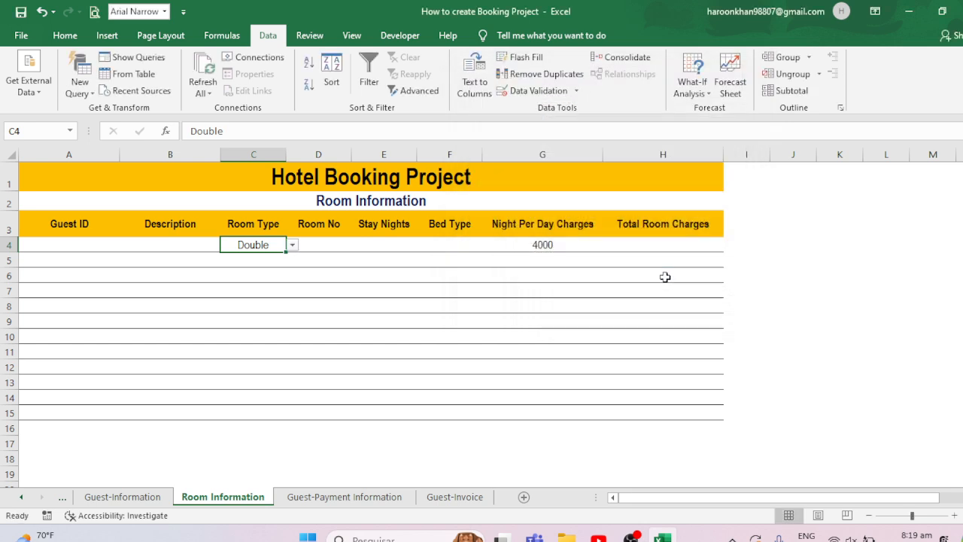
pyautogui.click(293, 246)
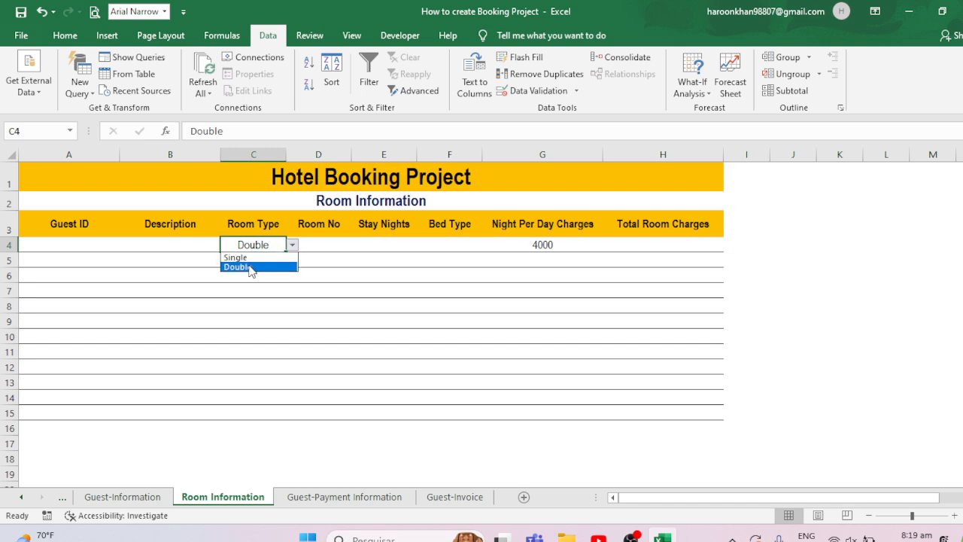
# - Test C4's room type drop-down by choosing Single and then Double
pyautogui.click(265, 257)
pyautogui.click(293, 246)
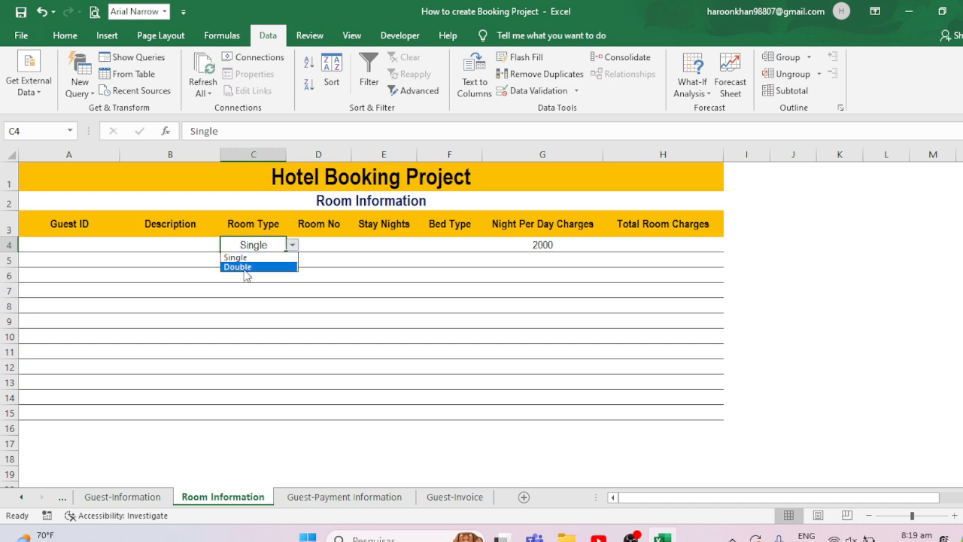
pyautogui.click(248, 267)
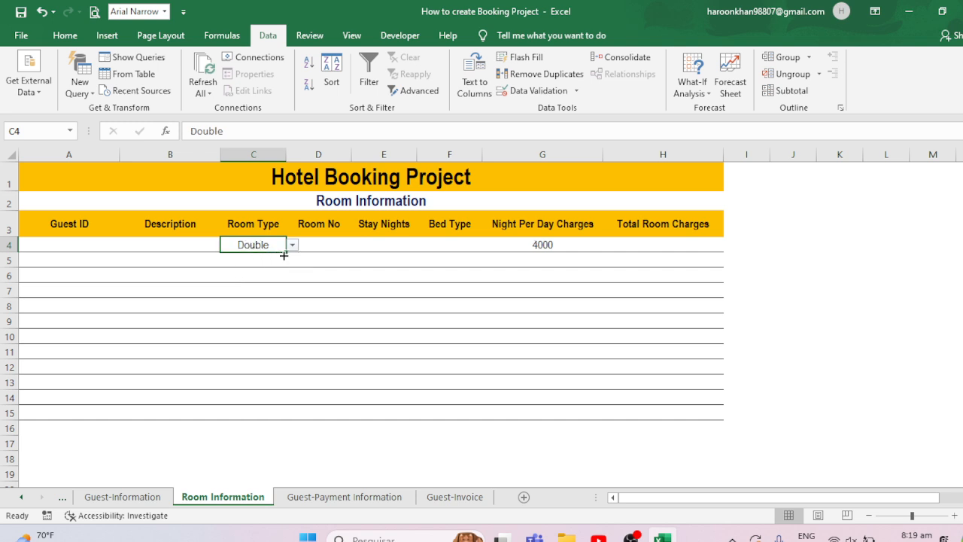
# - Fill C4's drop-down down the Room Type column to C15, then clear the values in C4:C15
pyautogui.moveTo(286, 256); pyautogui.dragTo(265, 414)
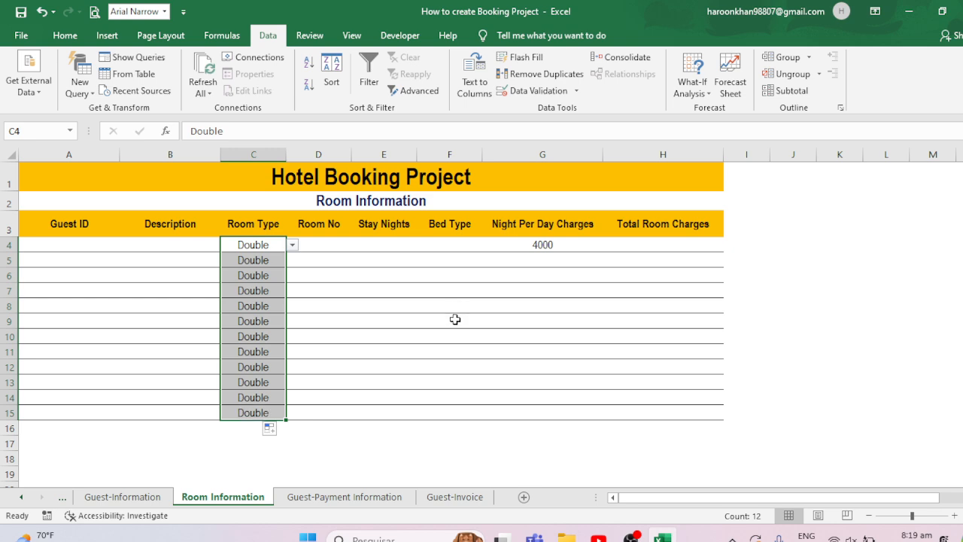
pyautogui.press('Delete')
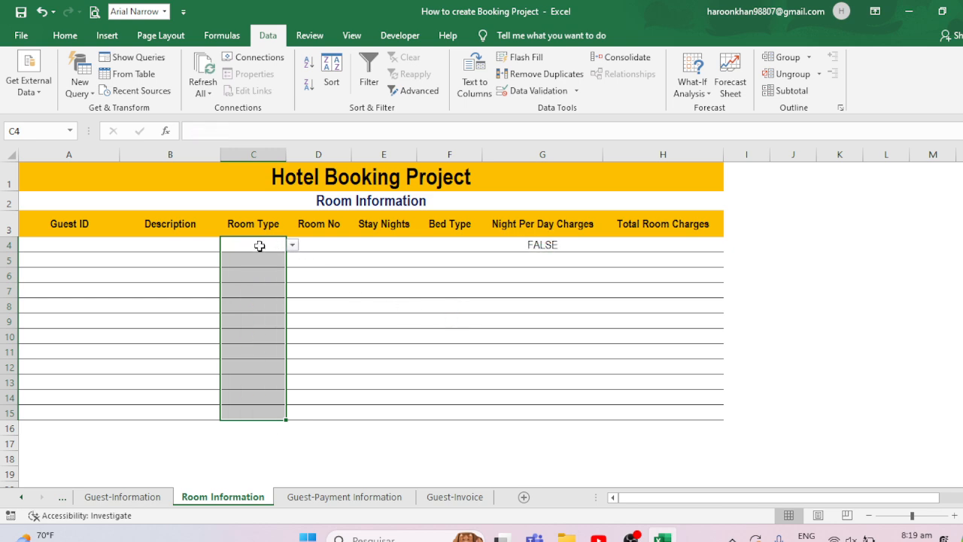
# - Choose Double again from C4's room type drop-down
pyautogui.click(258, 246)
pyautogui.click(292, 245)
pyautogui.click(258, 267)
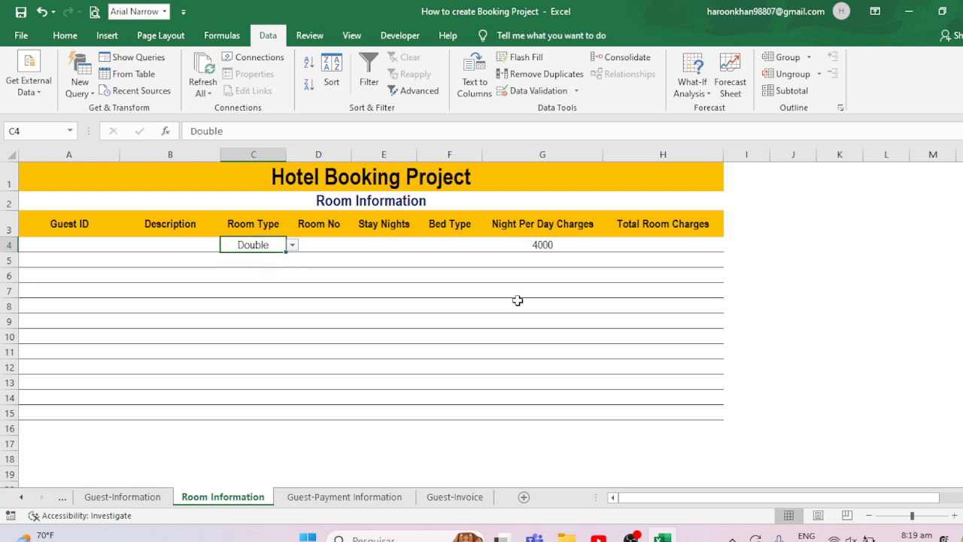
pyautogui.click(317, 241)
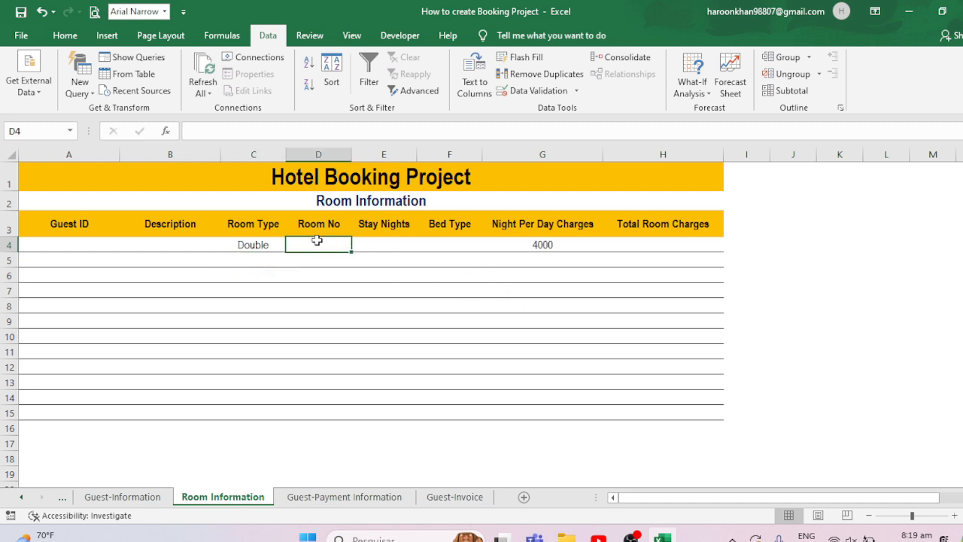
pyautogui.click(109, 250)
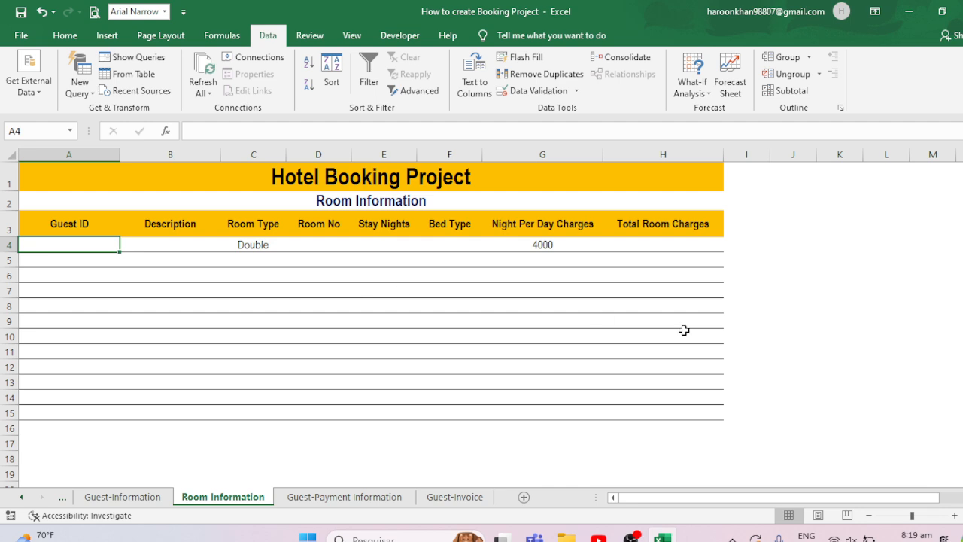
pyautogui.click(630, 423)
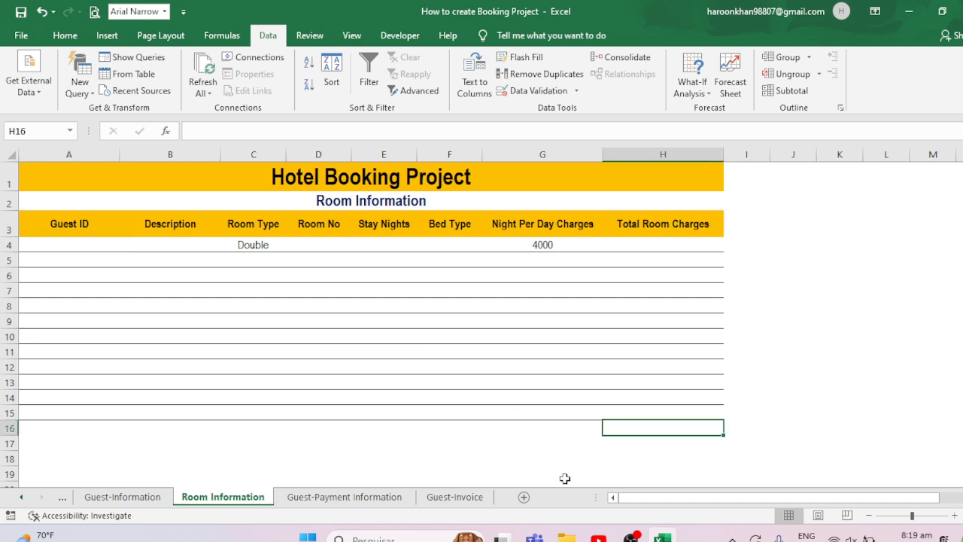
# - Add a new worksheet and rename it Guest-IDS
pyautogui.click(525, 497)
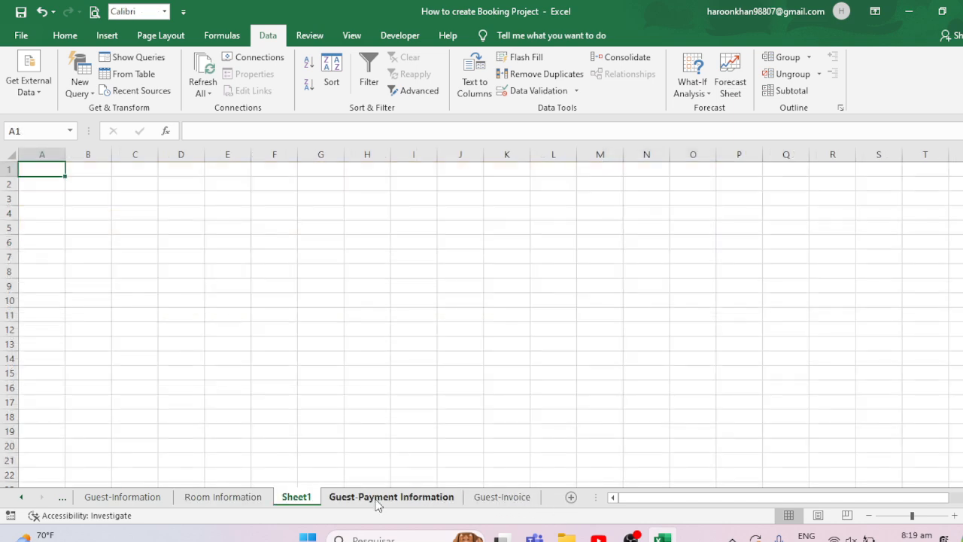
pyautogui.click(293, 487)
pyautogui.doubleClick(297, 497)
pyautogui.write('G')
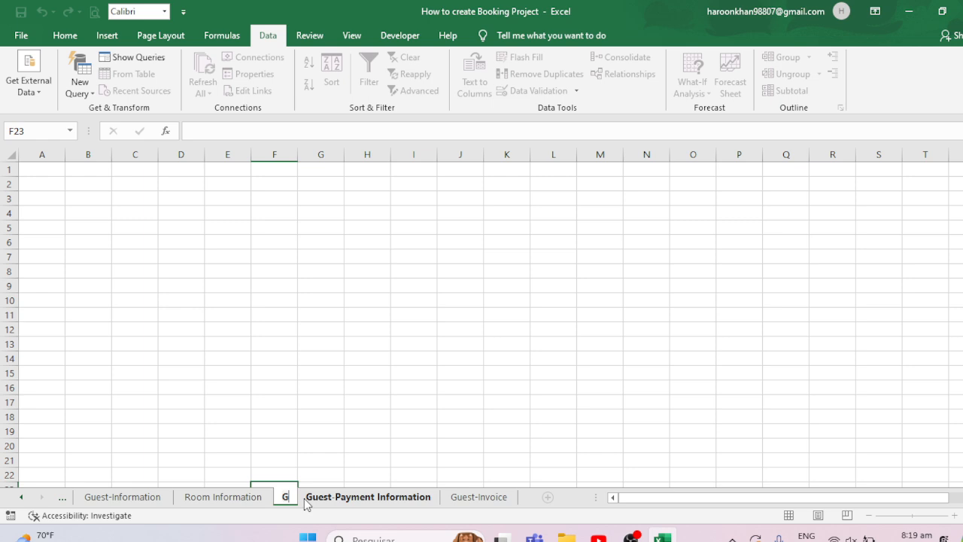
pyautogui.write('ues')
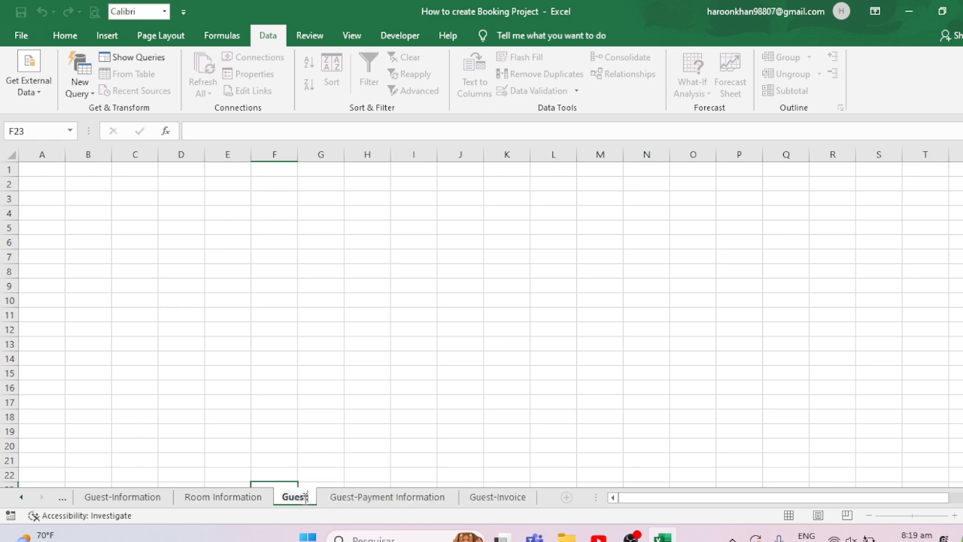
pyautogui.write('t-IDS')
pyautogui.click(506, 402)
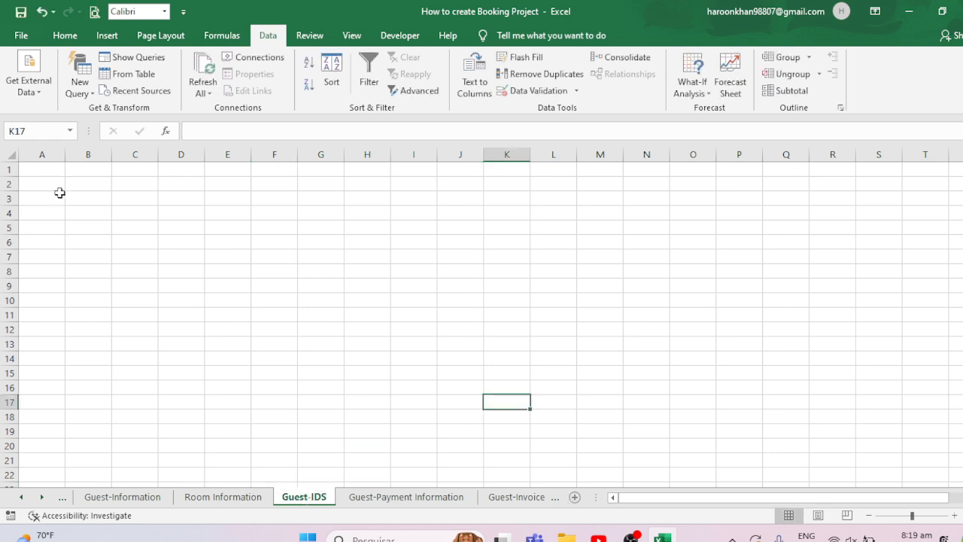
# - Copy the Guest ID column, A3:A15, from the Room Information sheet
pyautogui.moveTo(49, 197); pyautogui.dragTo(88, 198)
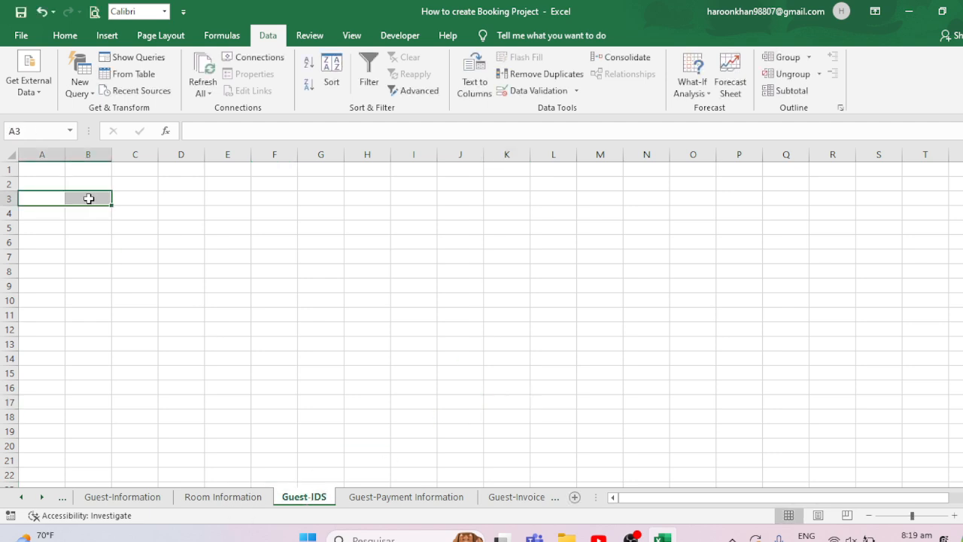
pyautogui.click(259, 498)
pyautogui.moveTo(56, 227); pyautogui.dragTo(57, 408)
pyautogui.hotkey('ctrl', 'c')
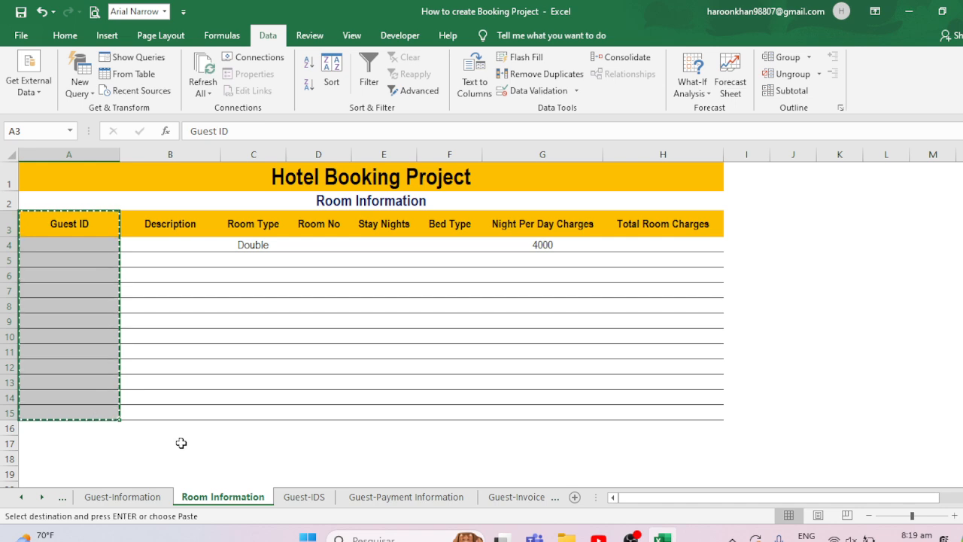
pyautogui.click(321, 500)
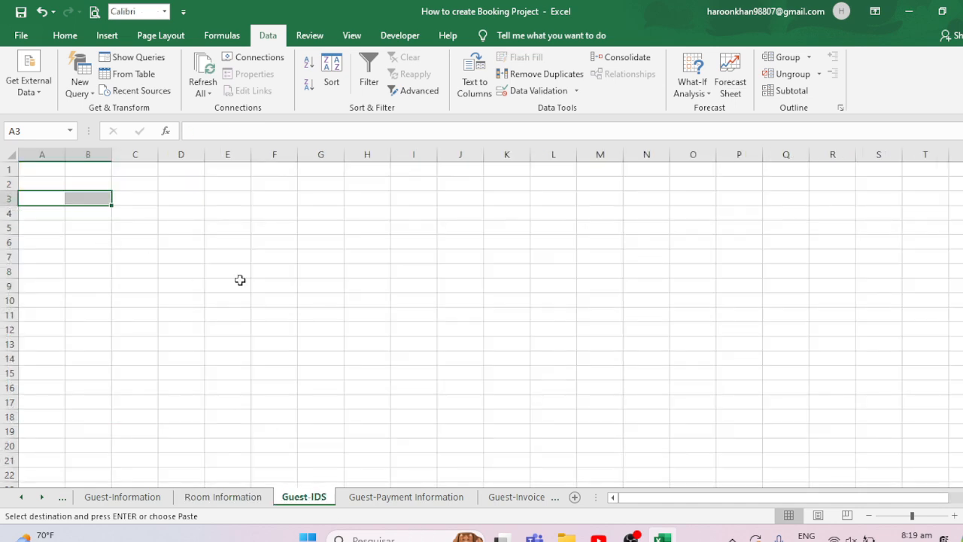
pyautogui.hotkey('ctrl', 'v')
pyautogui.press('Escape')
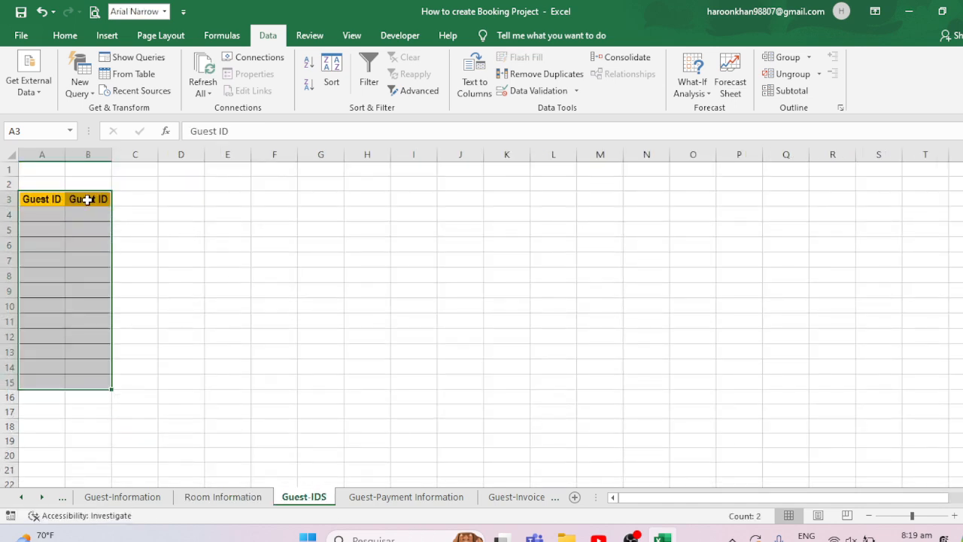
pyautogui.click(60, 200)
pyautogui.hotkey('ctrl', 'z')
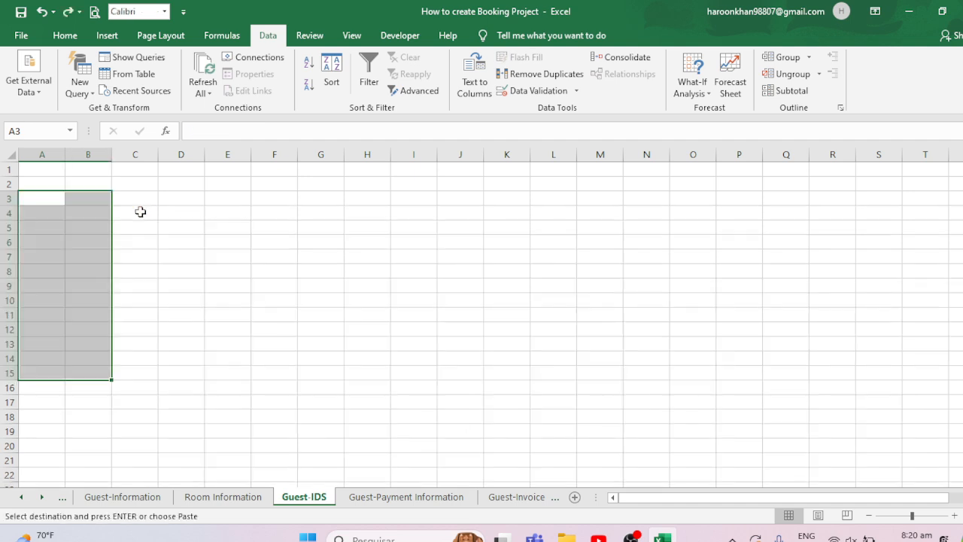
# - Paste the copied Guest ID column into A3 of the Guest-IDS sheet
pyautogui.click(58, 202)
pyautogui.hotkey('ctrl', 'v')
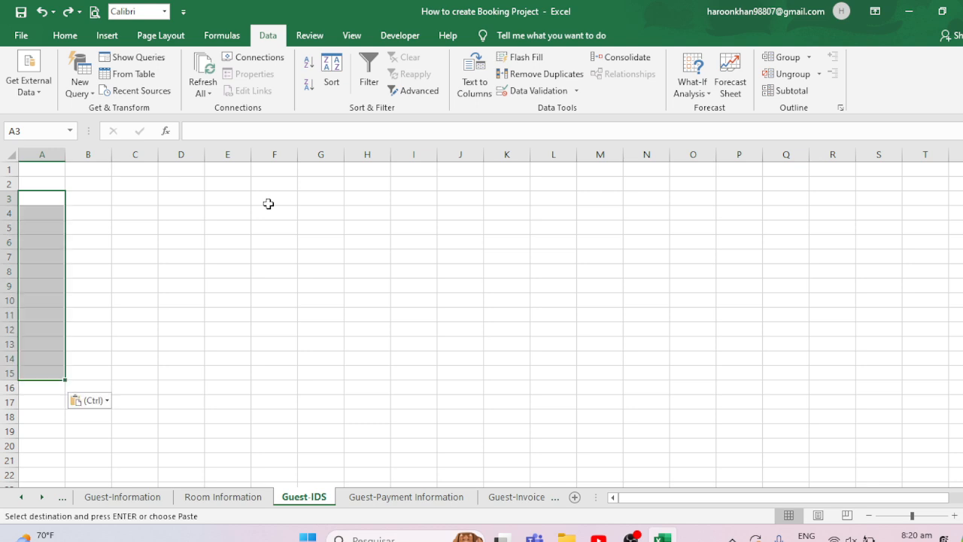
pyautogui.press('Escape')
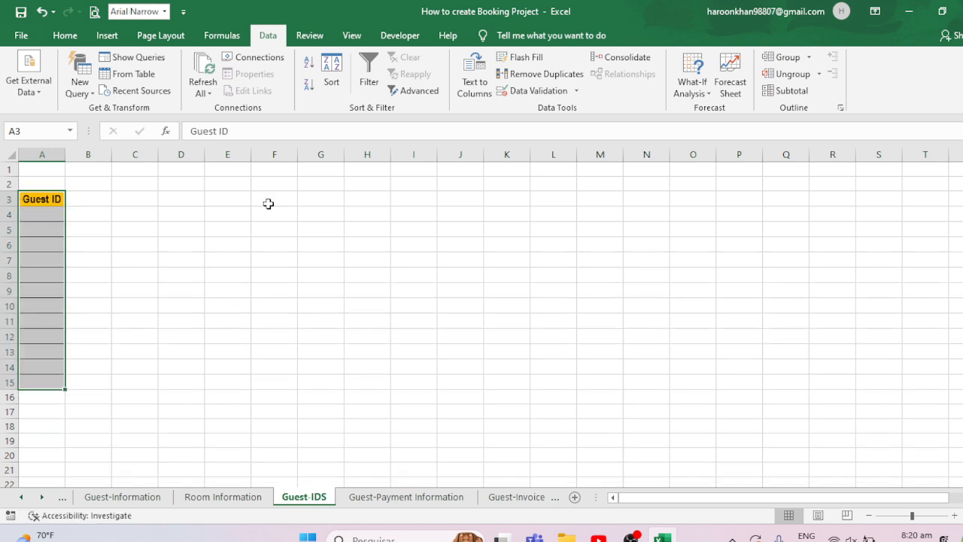
# - Widen column A on the Guest-IDS sheet
pyautogui.click(71, 154)
pyautogui.click(59, 154)
pyautogui.moveTo(65, 154); pyautogui.dragTo(197, 154)
pyautogui.click(140, 198)
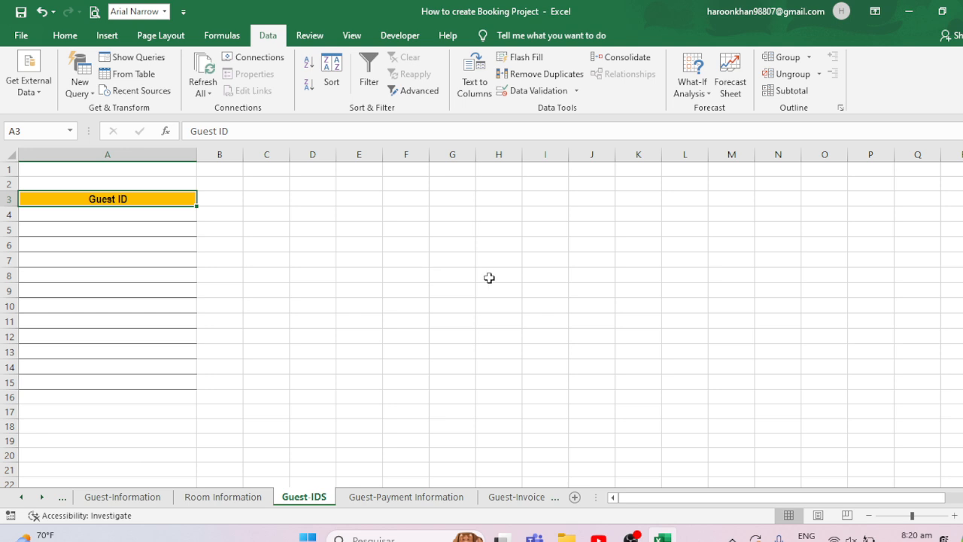
# - Enter Guest-101 in A4 and fill the series down to Guest-112 in A15
pyautogui.press('Down')
pyautogui.write('gu')
pyautogui.press('BackSpace')
pyautogui.press('BackSpace')
pyautogui.press('BackSpace')
pyautogui.write('G')
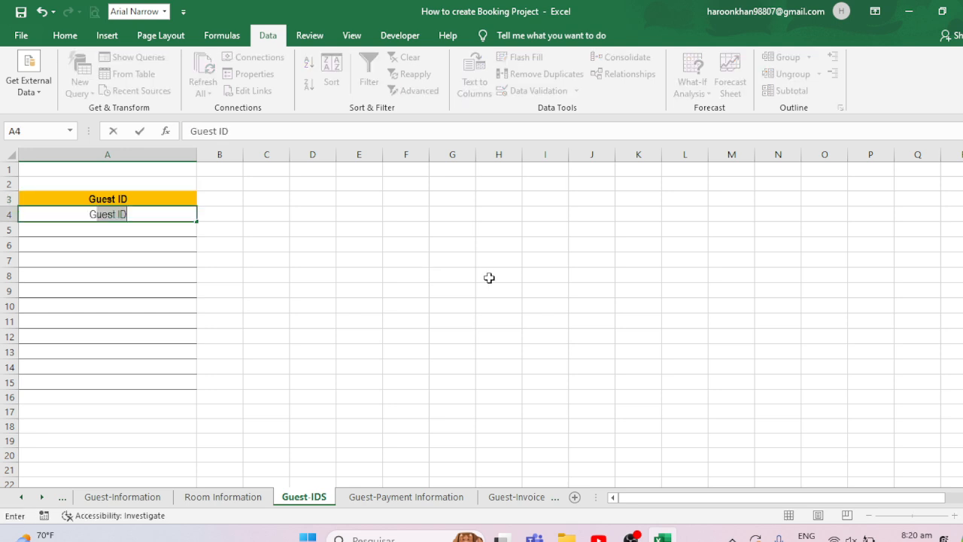
pyautogui.write('uest-')
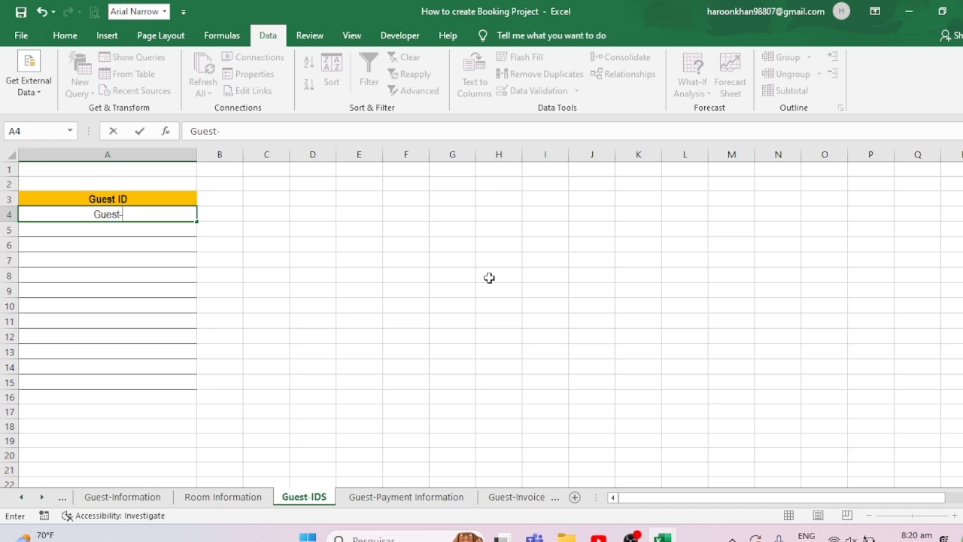
pyautogui.write('101')
pyautogui.hotkey('ctrl', 'Return')
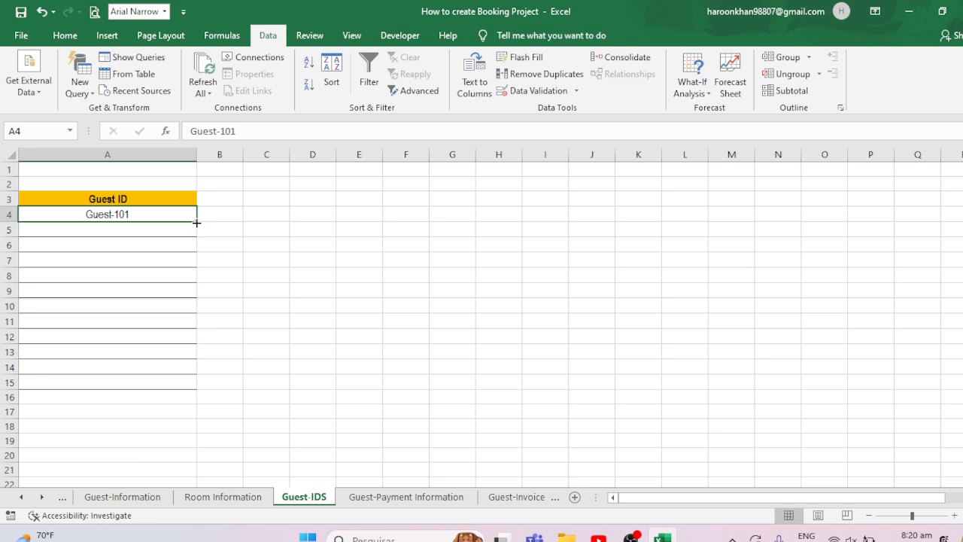
pyautogui.moveTo(196, 223); pyautogui.dragTo(196, 389)
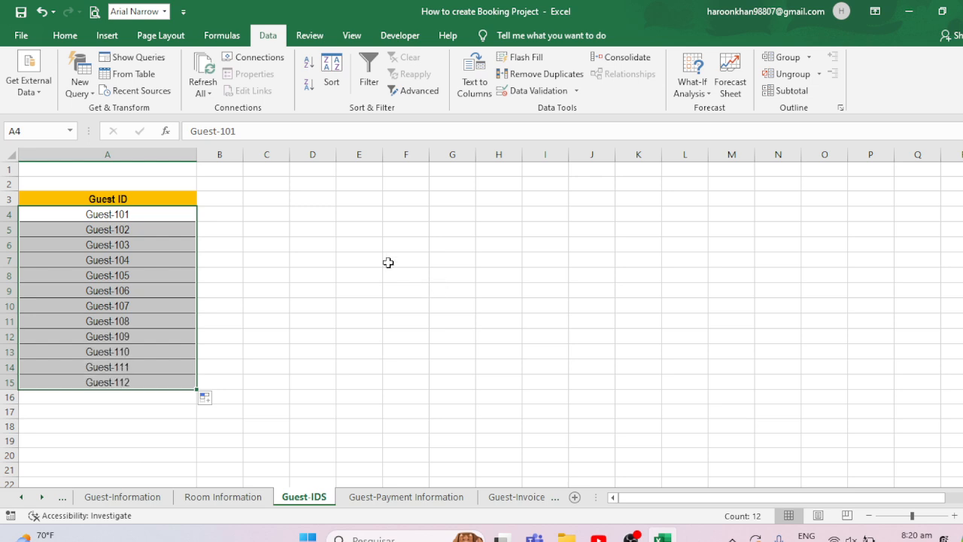
# - Narrow column A back and hide the gridlines on the Guest-IDS sheet
pyautogui.moveTo(197, 154); pyautogui.dragTo(112, 154)
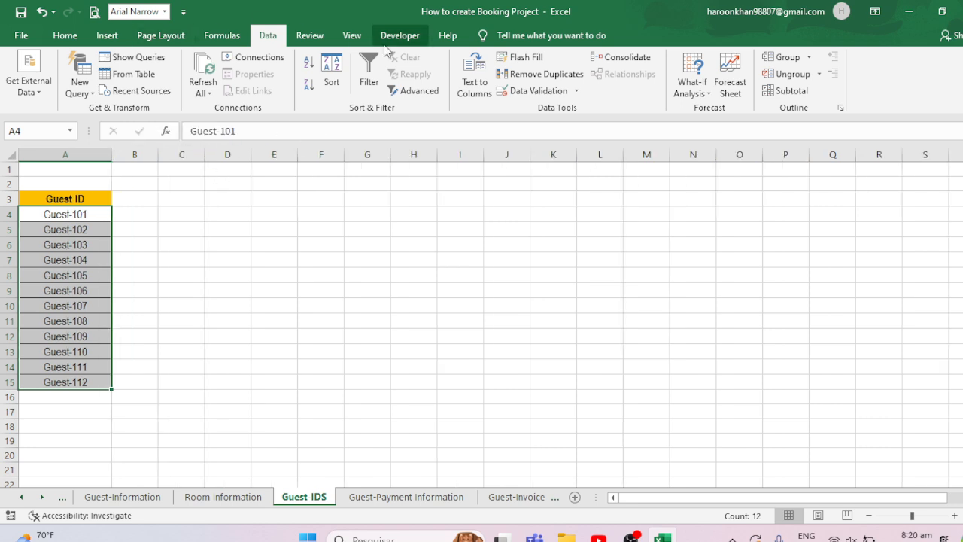
pyautogui.click(352, 36)
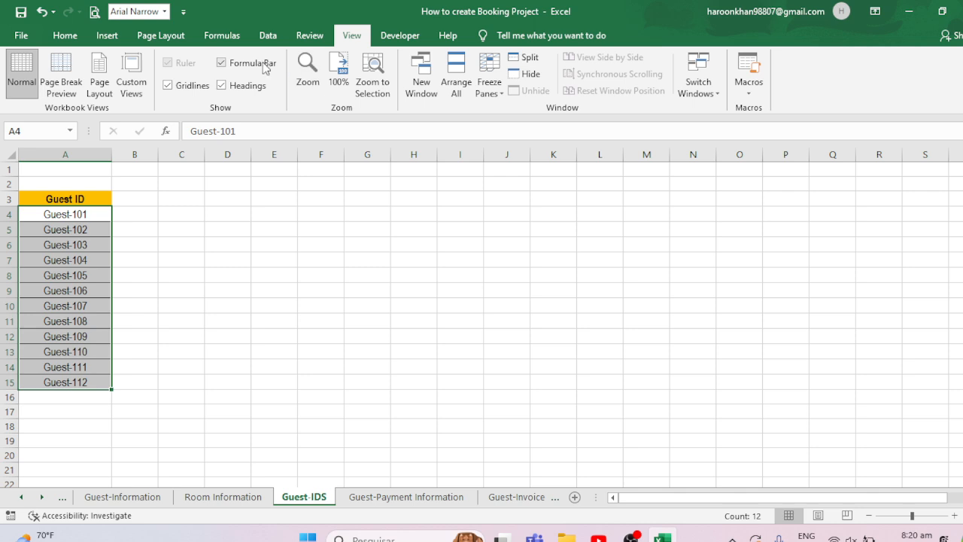
pyautogui.click(173, 89)
pyautogui.click(479, 277)
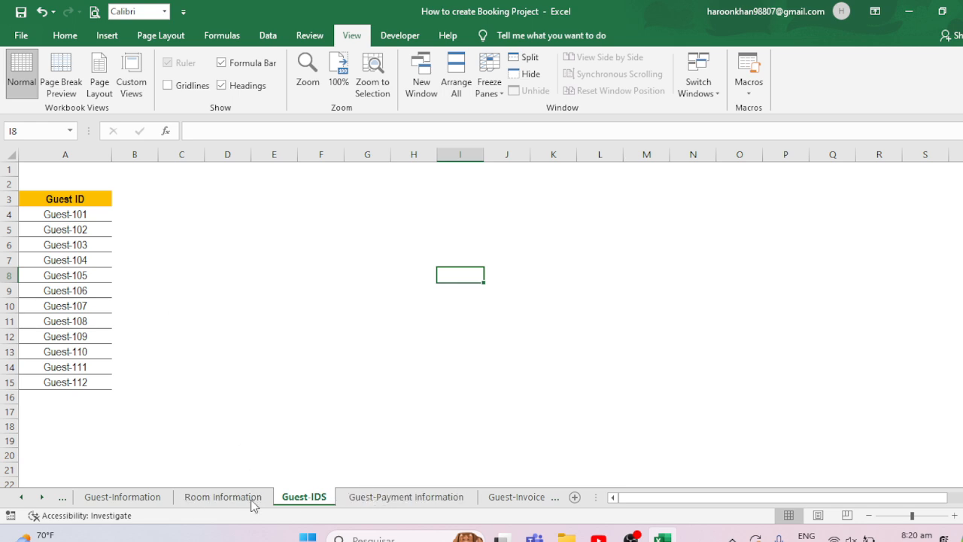
# - On the Guest-Information sheet, give A4 list data validation with source ='Guest-IDS'!$A$4:$A$15
pyautogui.click(146, 500)
pyautogui.click(47, 237)
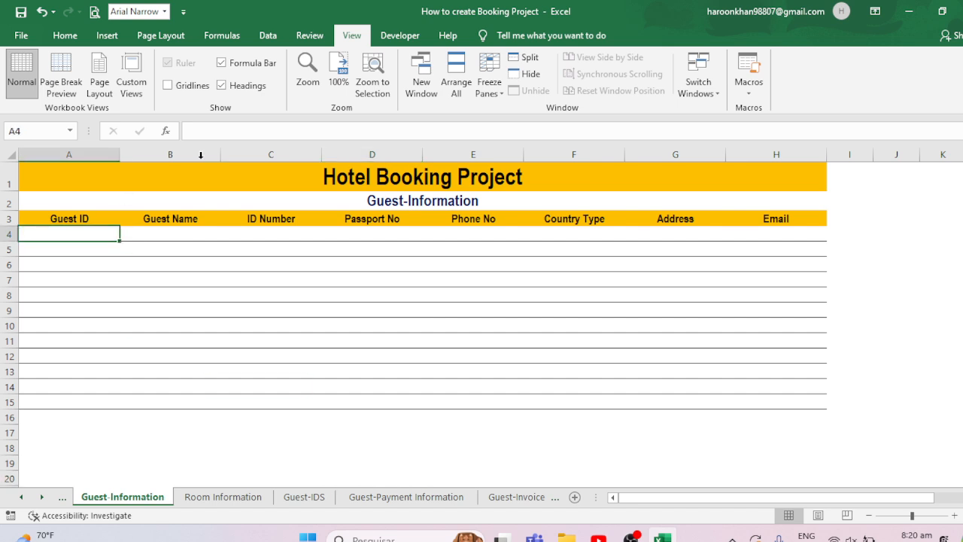
pyautogui.click(269, 36)
pyautogui.click(525, 91)
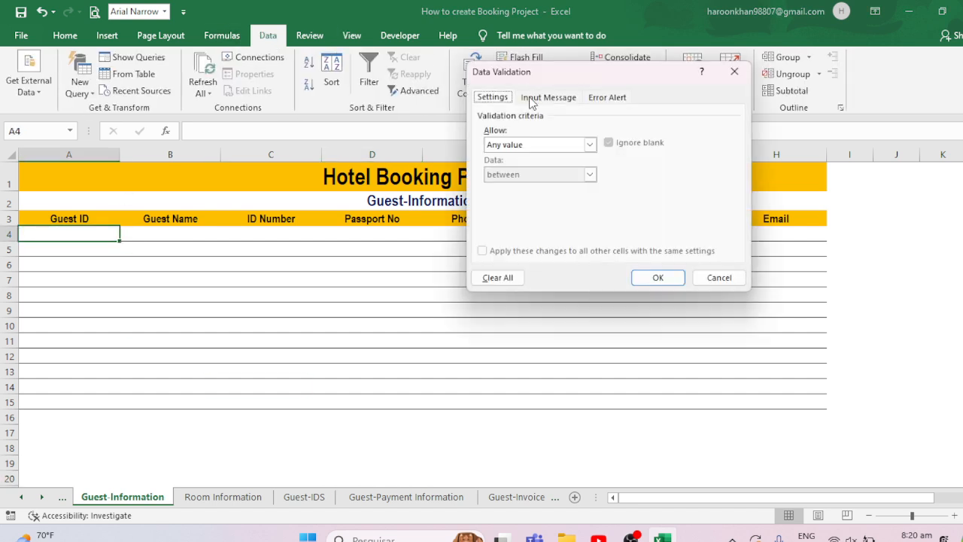
pyautogui.click(588, 145)
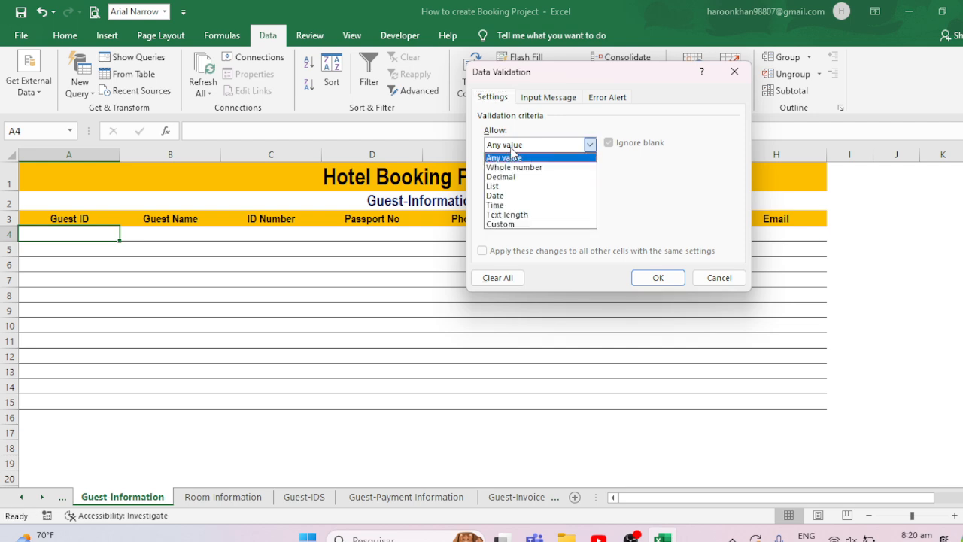
pyautogui.click(495, 188)
pyautogui.click(674, 203)
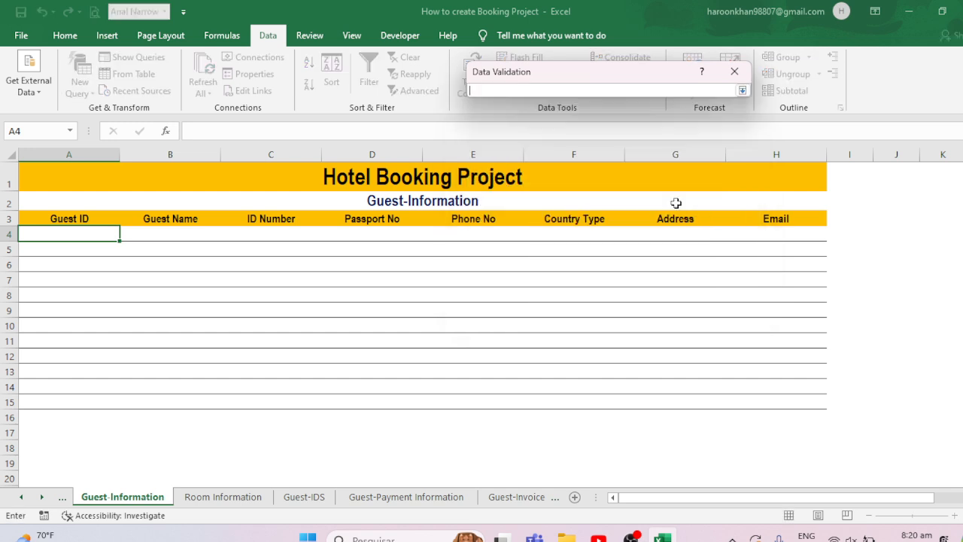
pyautogui.click(315, 502)
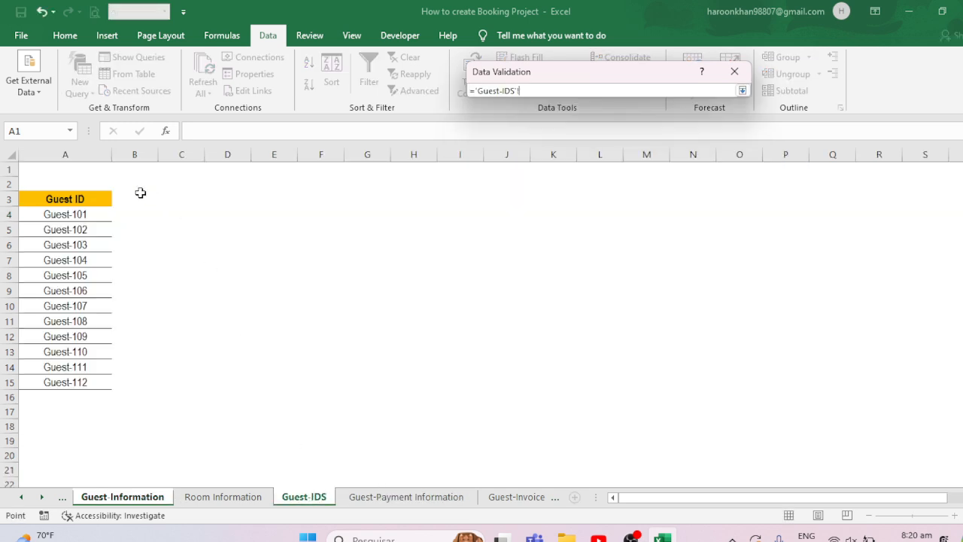
pyautogui.moveTo(98, 214); pyautogui.dragTo(89, 365)
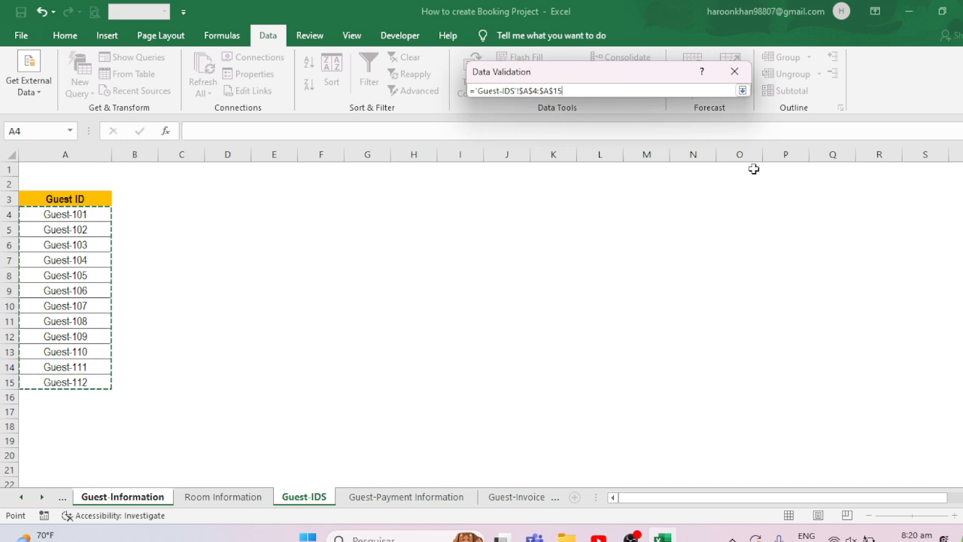
pyautogui.click(742, 91)
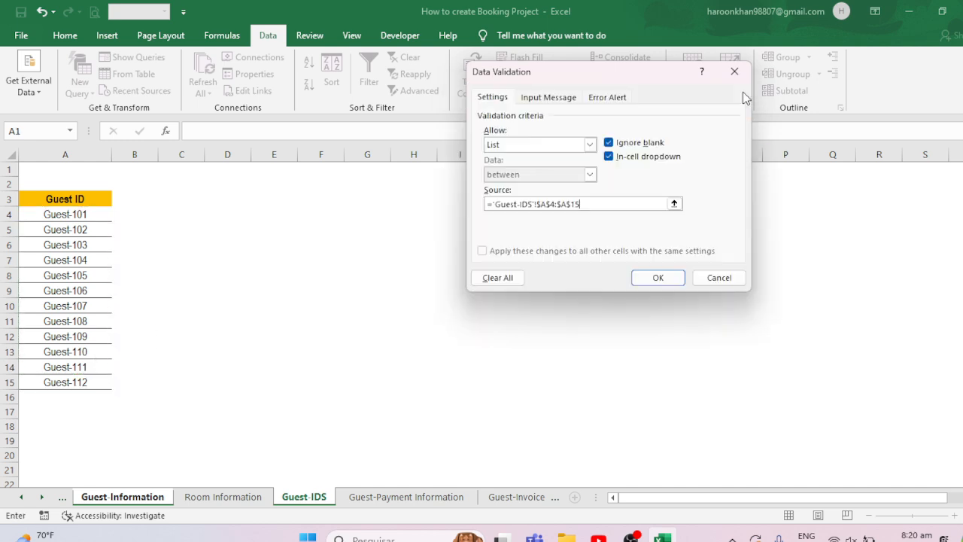
pyautogui.click(656, 277)
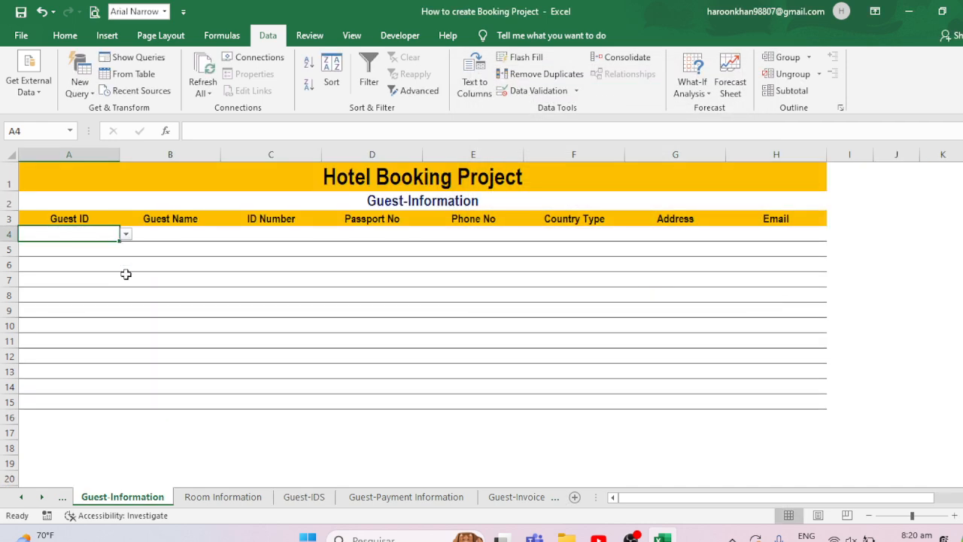
# - Copy the Guest ID drop-down from A4 down to A15 on the Guest-Information sheet
pyautogui.click(175, 322)
pyautogui.click(65, 236)
pyautogui.click(126, 235)
pyautogui.click(66, 230)
pyautogui.moveTo(118, 244); pyautogui.dragTo(95, 406)
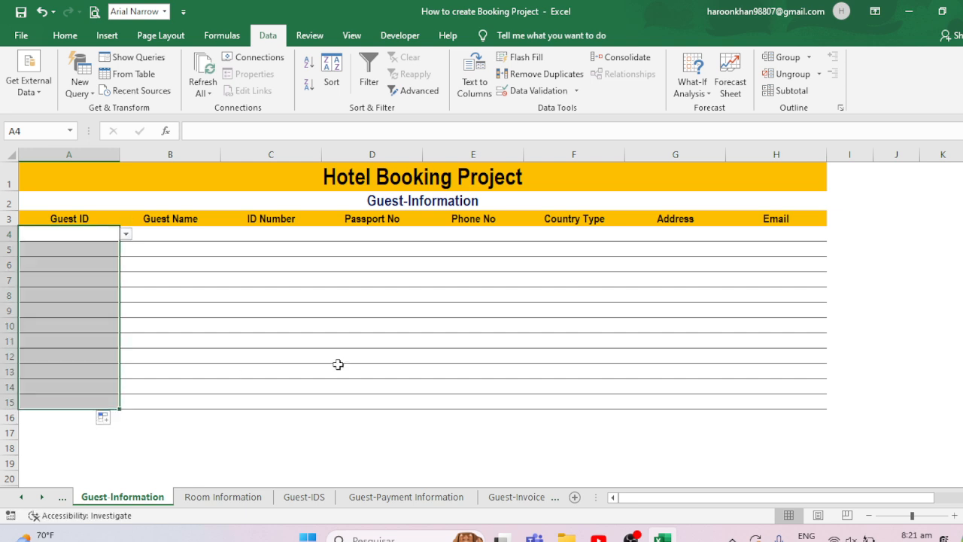
pyautogui.click(49, 282)
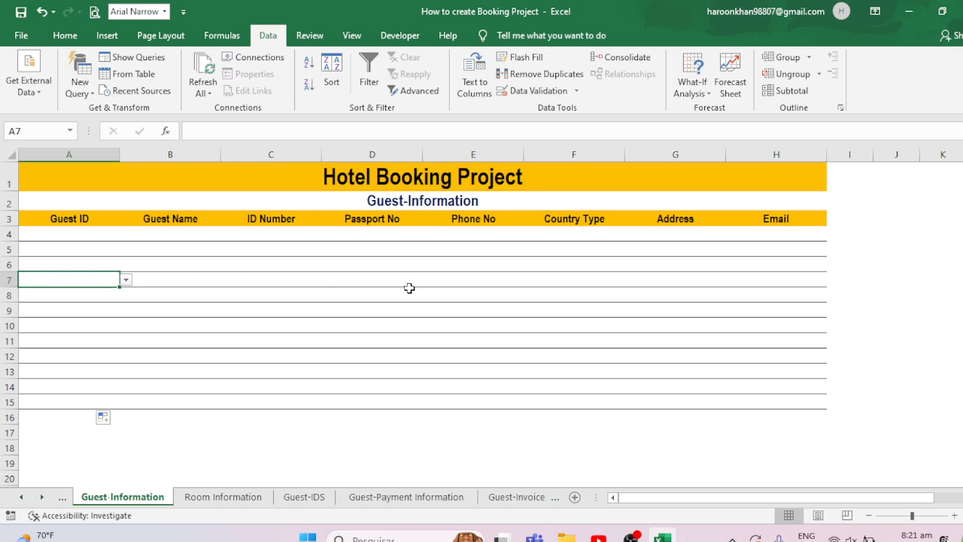
# - Pick Guest-101 from the Guest ID drop-down in A4
pyautogui.click(199, 249)
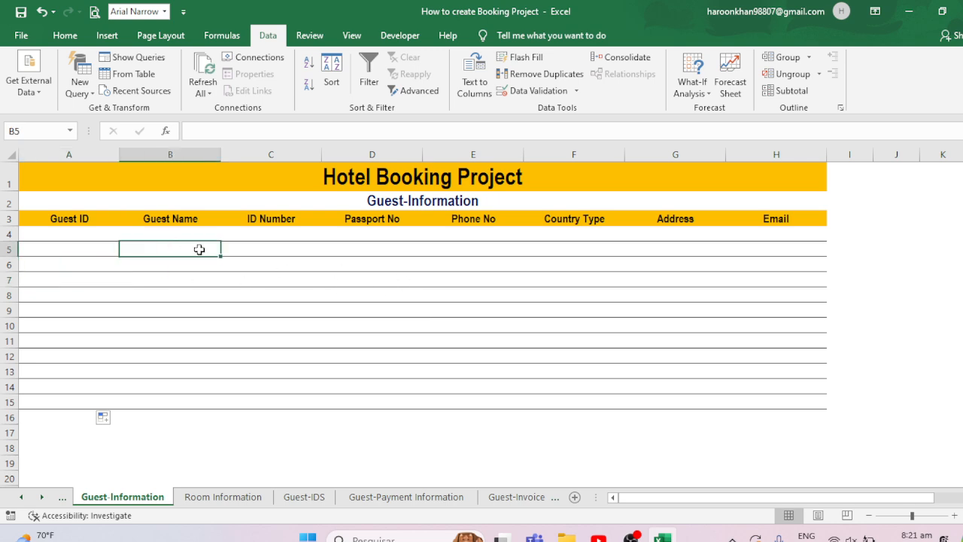
pyautogui.click(67, 235)
pyautogui.click(127, 235)
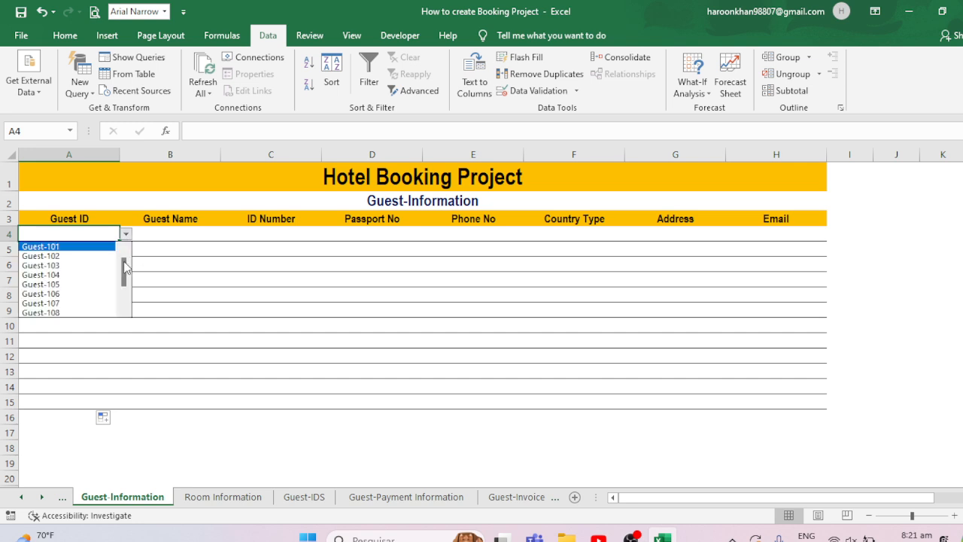
pyautogui.click(75, 247)
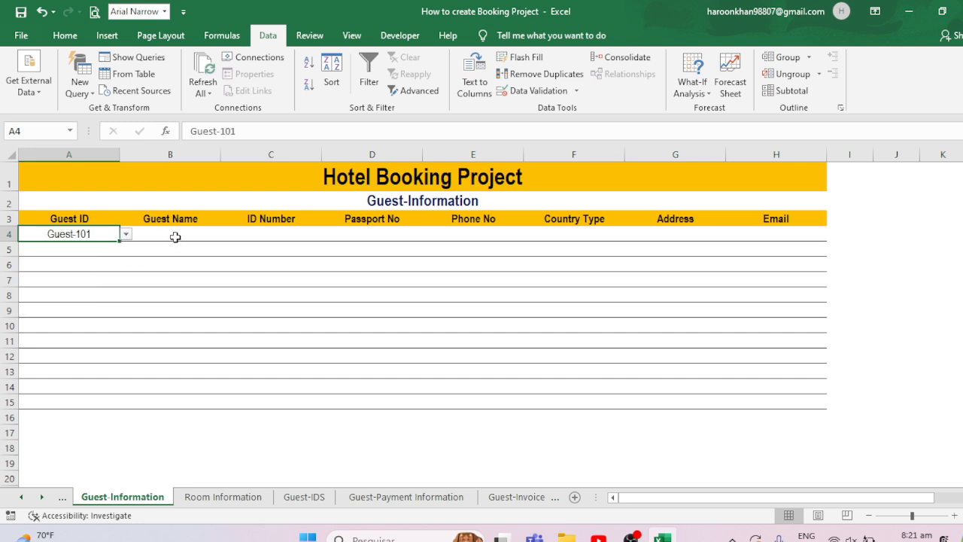
# - Enter the guest's name, ID number, passport number and phone number across row 4
pyautogui.click(175, 237)
pyautogui.write('Haroon')
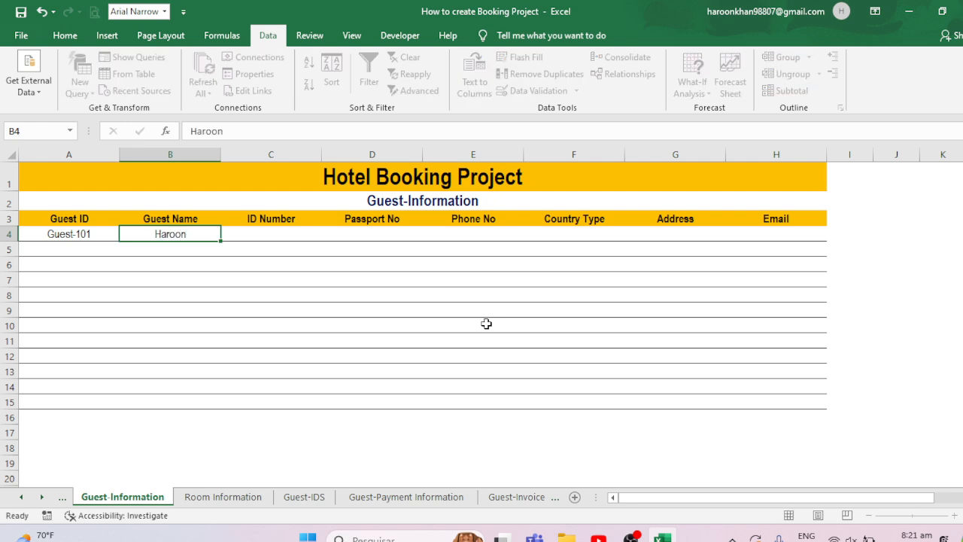
pyautogui.press('Tab')
pyautogui.write('10003')
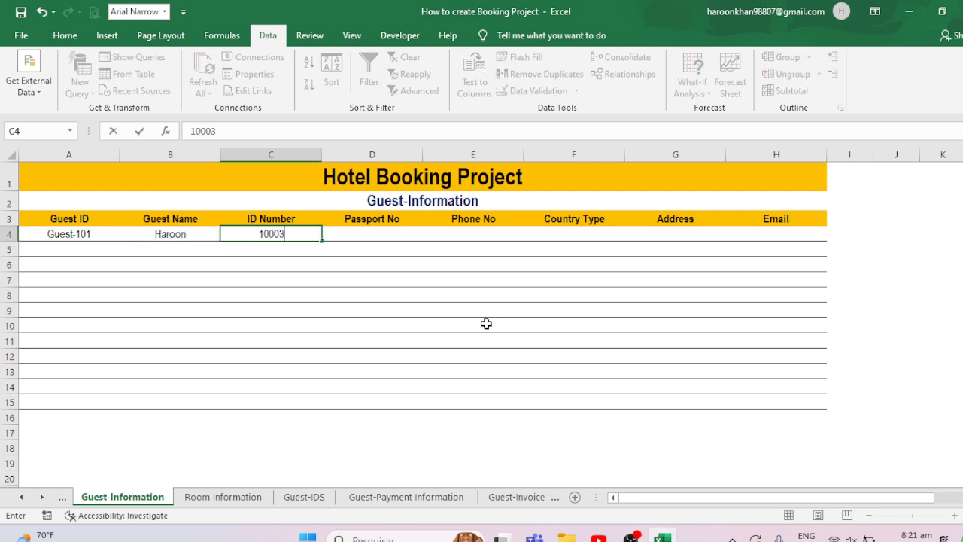
pyautogui.press('Tab')
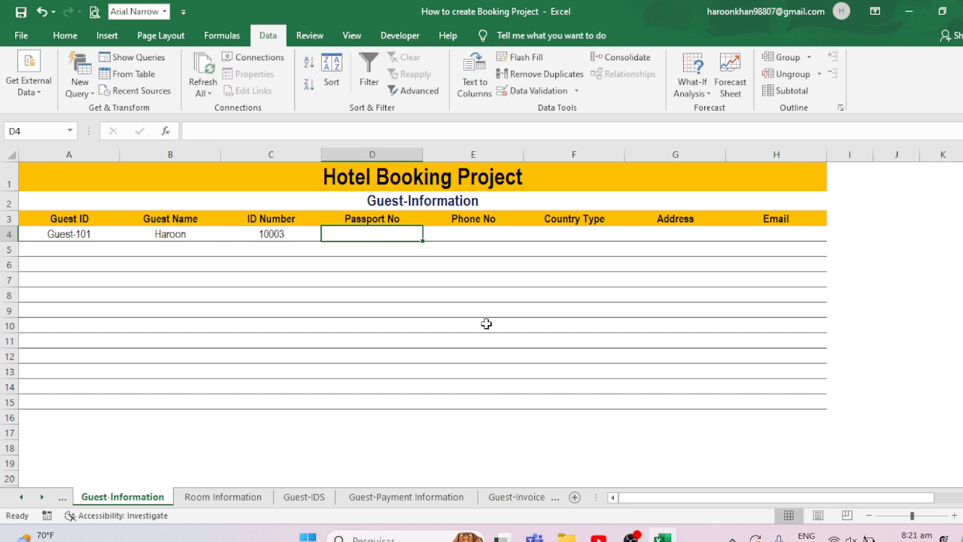
pyautogui.write('89894')
pyautogui.press('Tab')
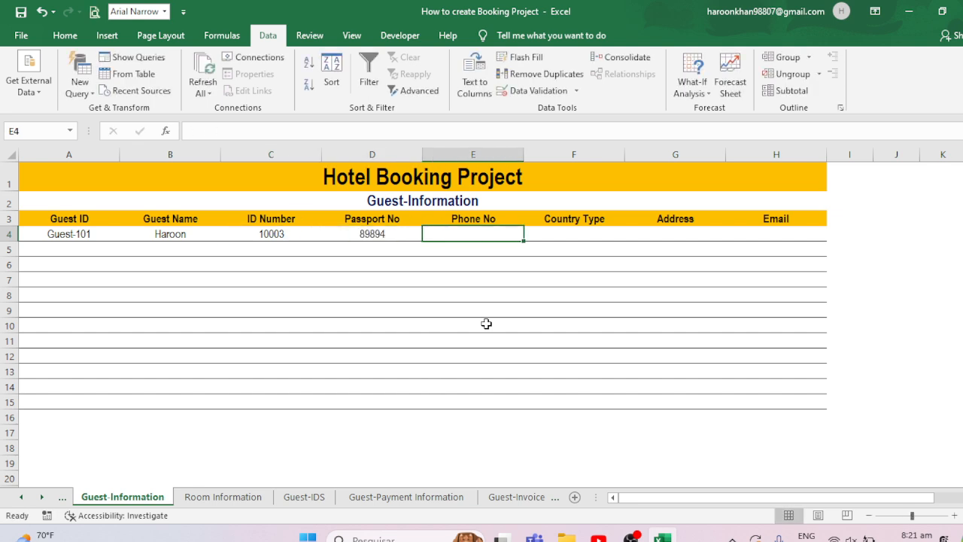
pyautogui.write('7875875')
pyautogui.press('Tab')
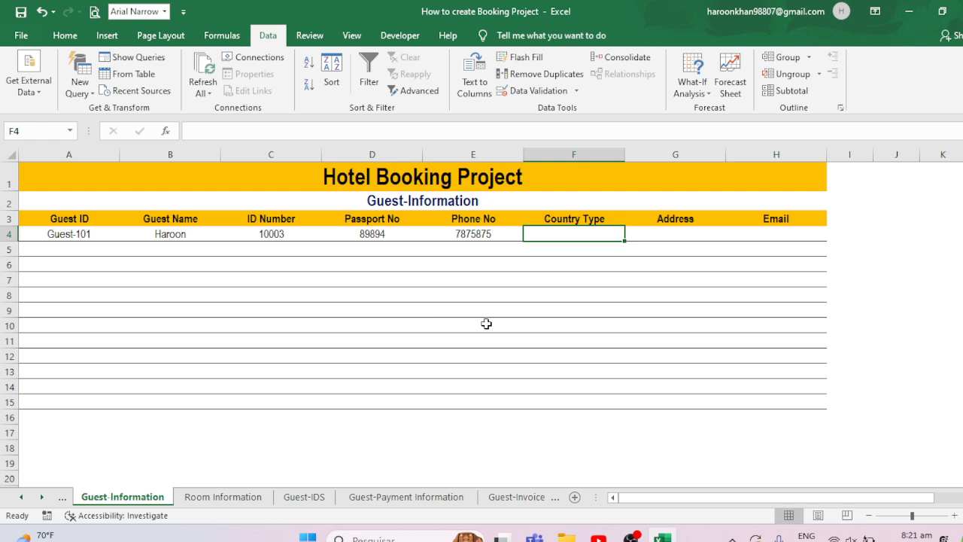
# - Enter Afghanistan as the country type and the guest's address in row 4
pyautogui.write('a')
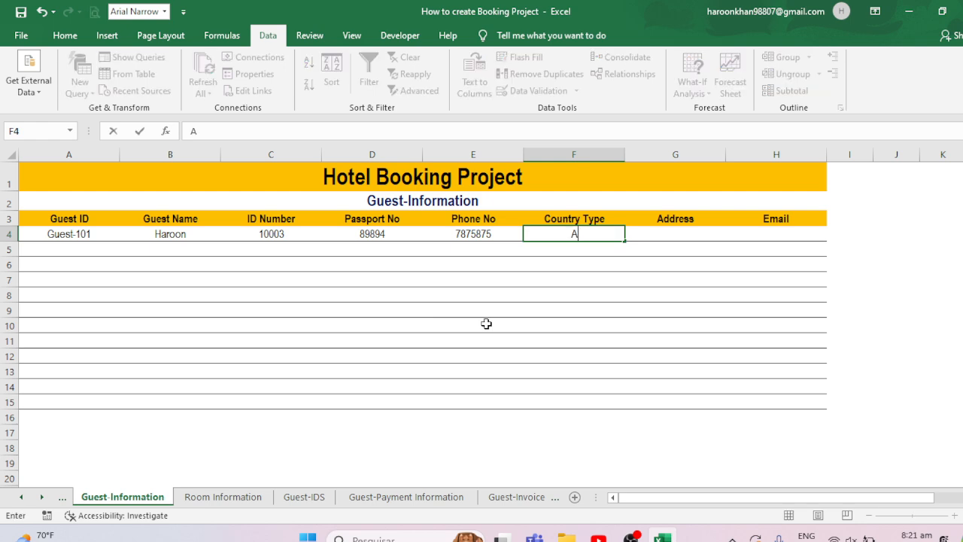
pyautogui.write('fghanistan')
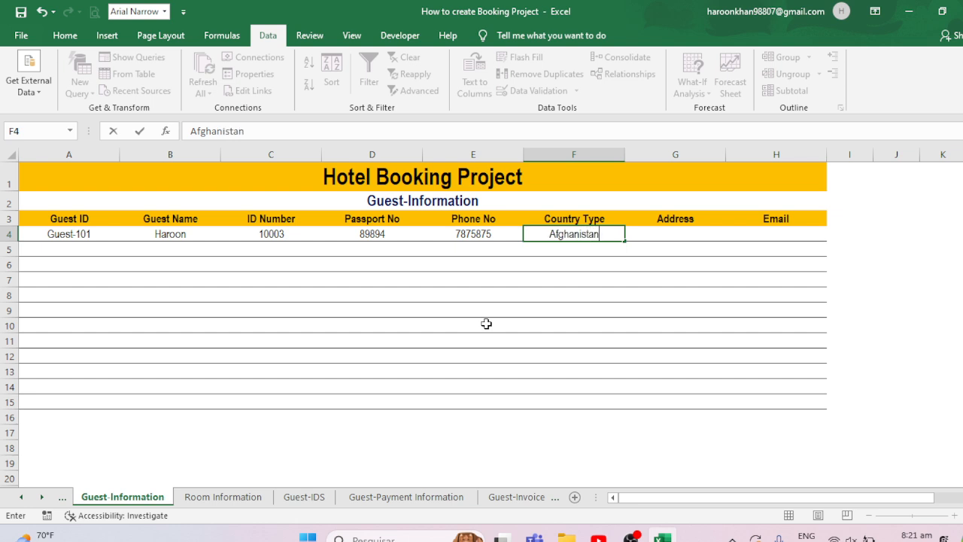
pyautogui.press('Tab')
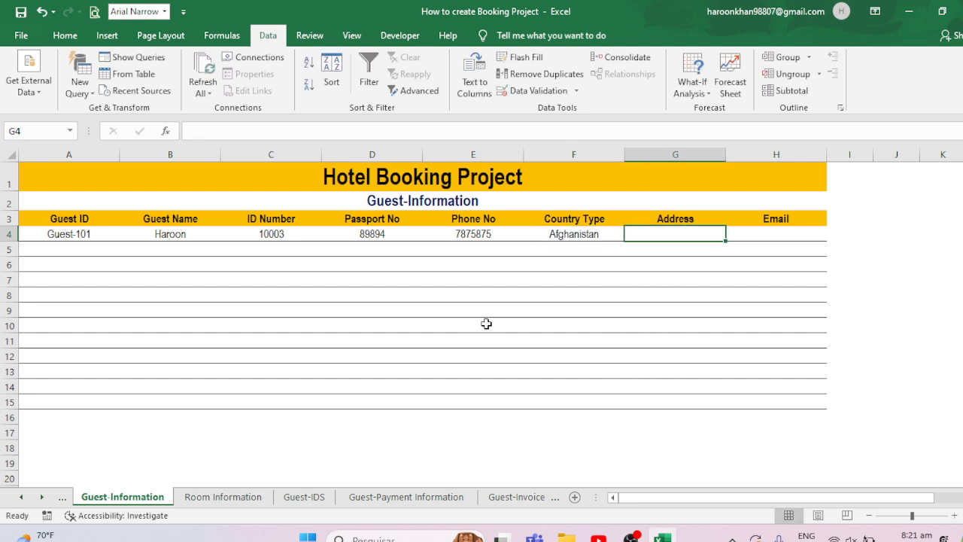
pyautogui.write('Kabul')
pyautogui.press('Tab')
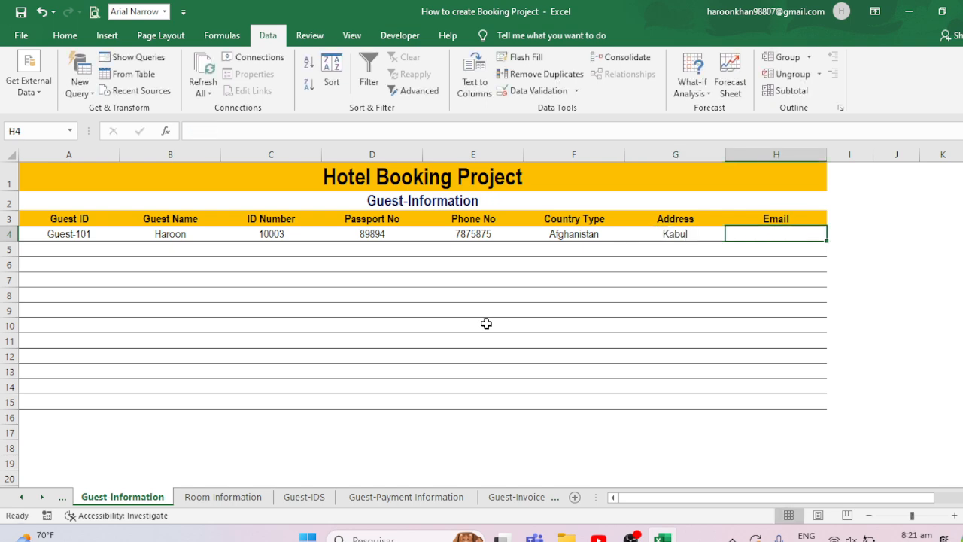
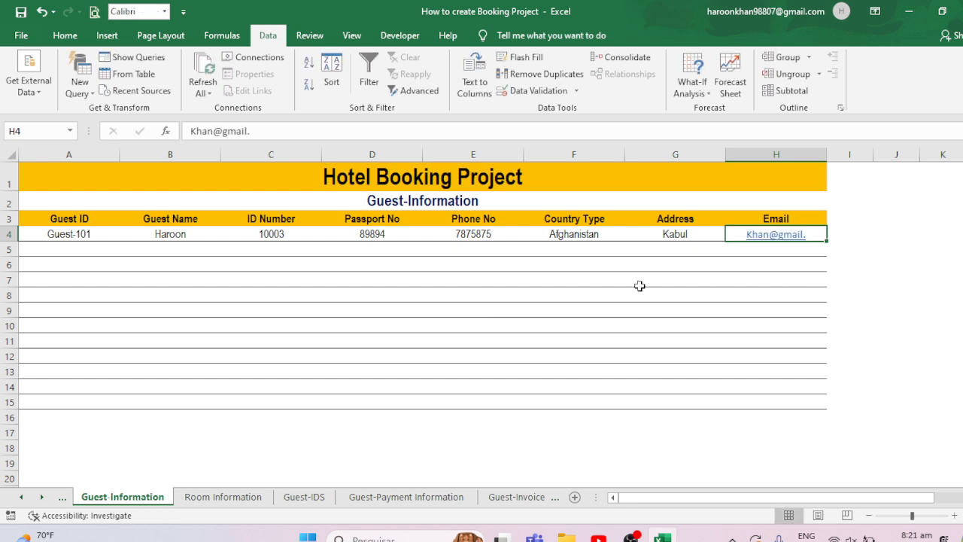
# - Enter the guest's e-mail address in the Email cell of row 4
pyautogui.click(330, 278)
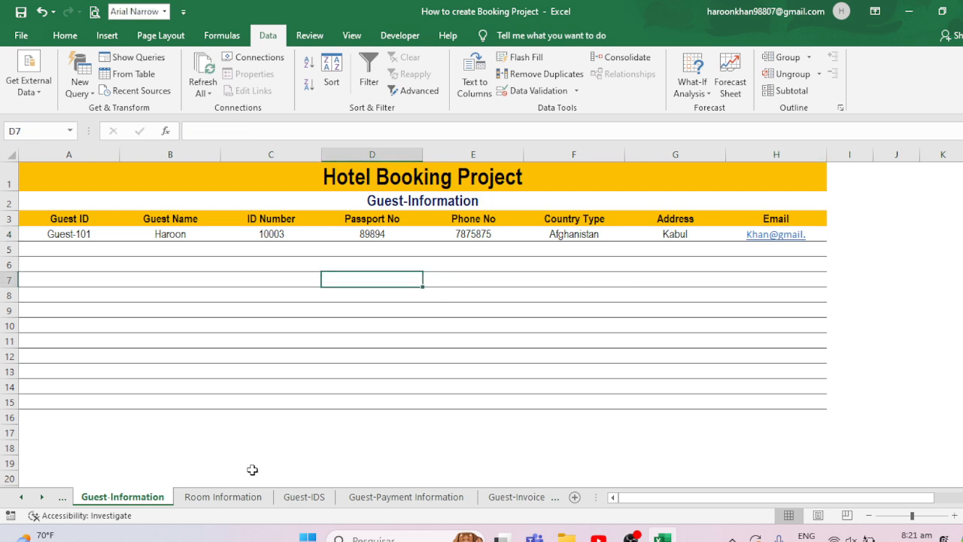
# - On the Room Information sheet, give A4 list data validation with source ='Guest-IDS'!$A$4:$A$15
pyautogui.click(202, 499)
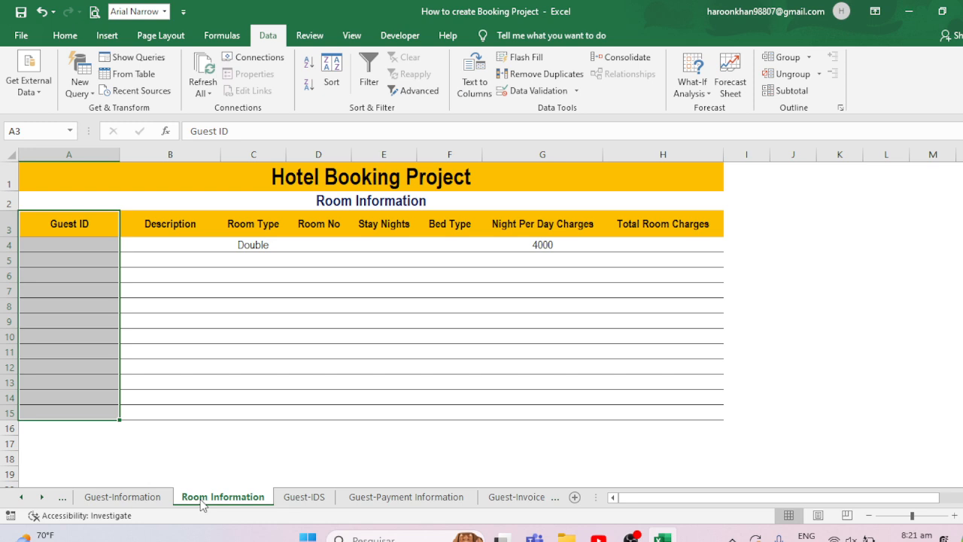
pyautogui.click(51, 242)
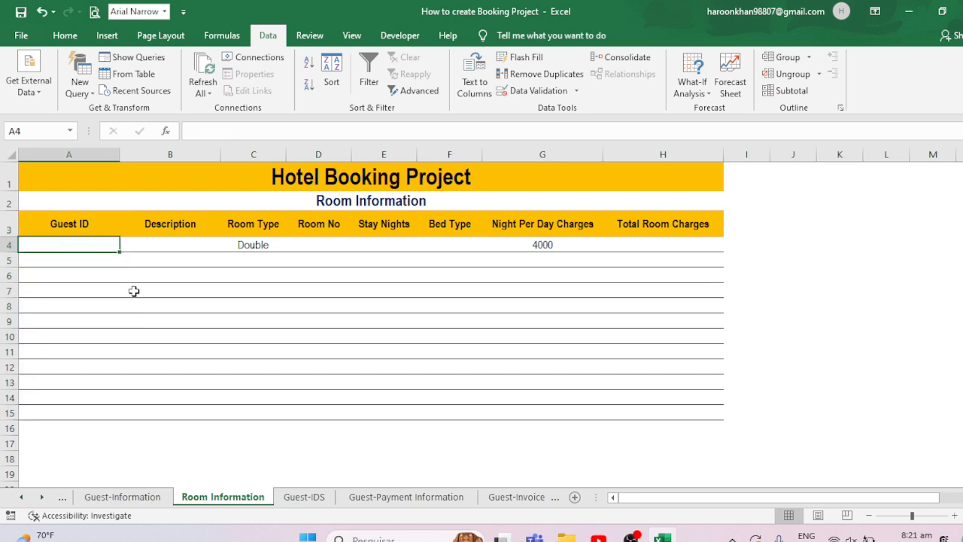
pyautogui.click(538, 90)
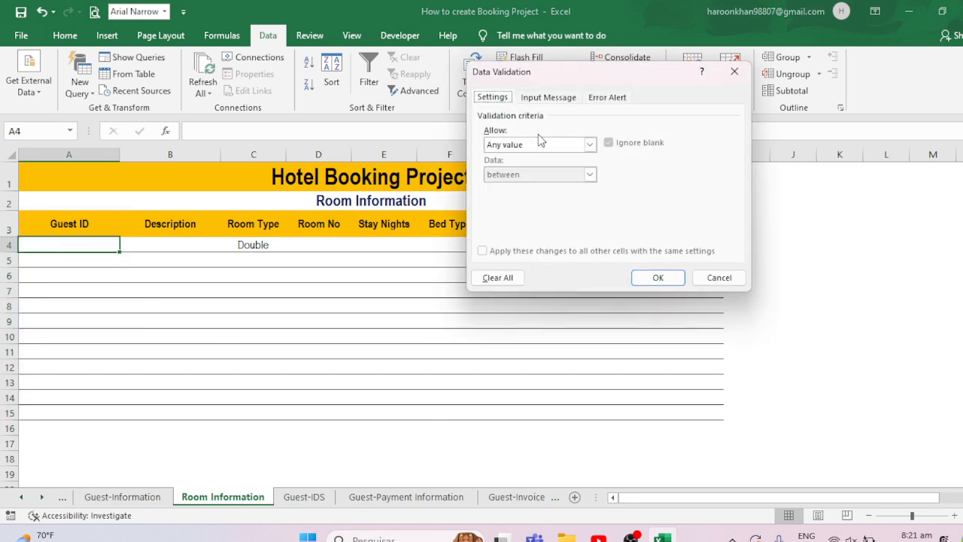
pyautogui.click(539, 144)
pyautogui.click(494, 186)
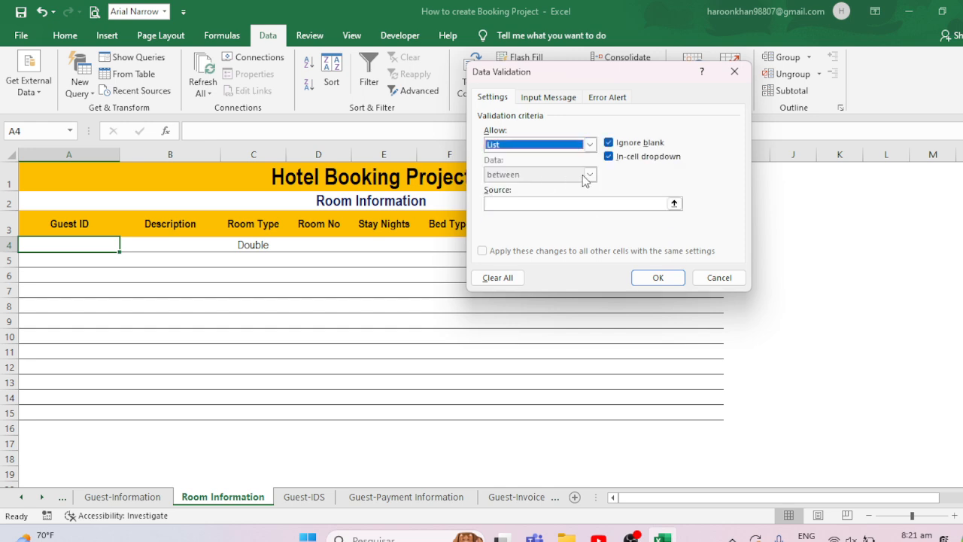
pyautogui.click(674, 204)
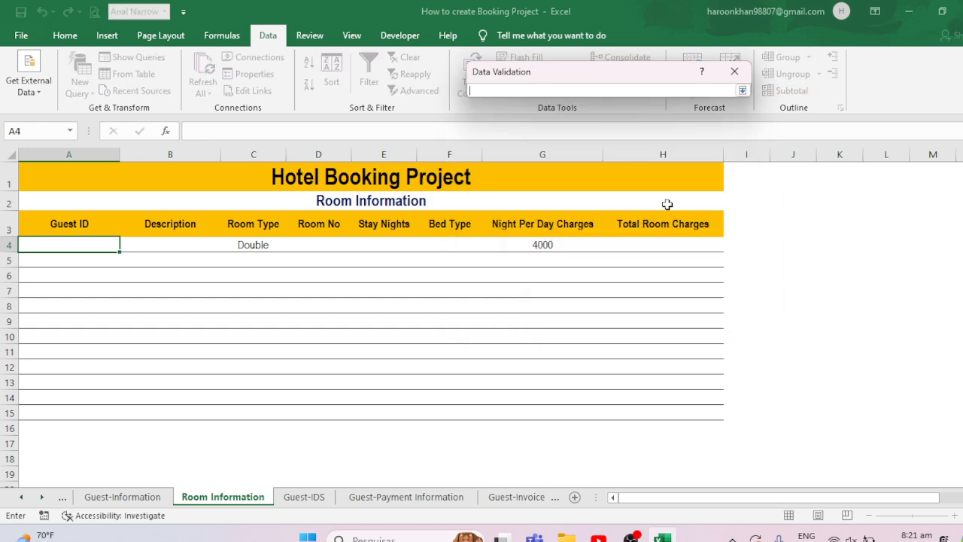
pyautogui.click(304, 497)
pyautogui.moveTo(75, 213); pyautogui.dragTo(79, 379)
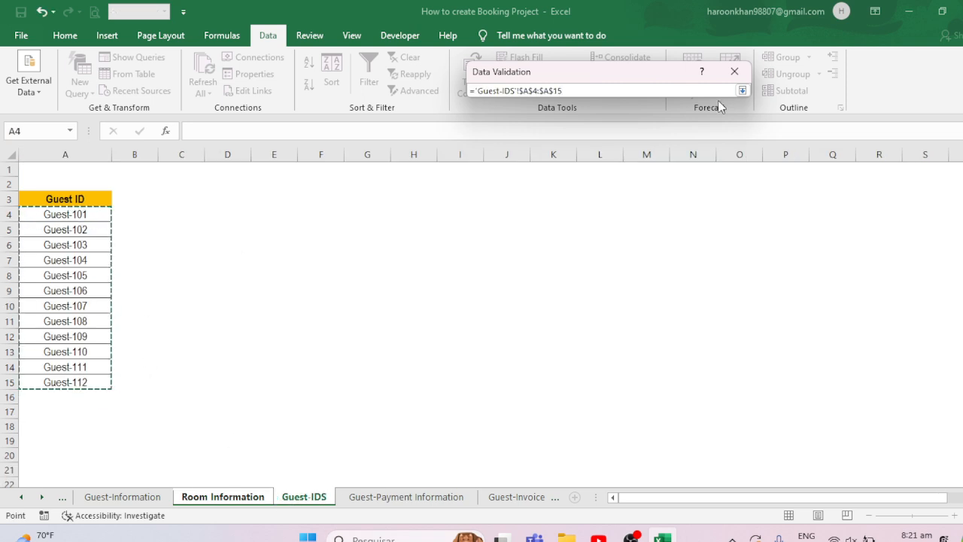
pyautogui.click(742, 90)
pyautogui.click(672, 280)
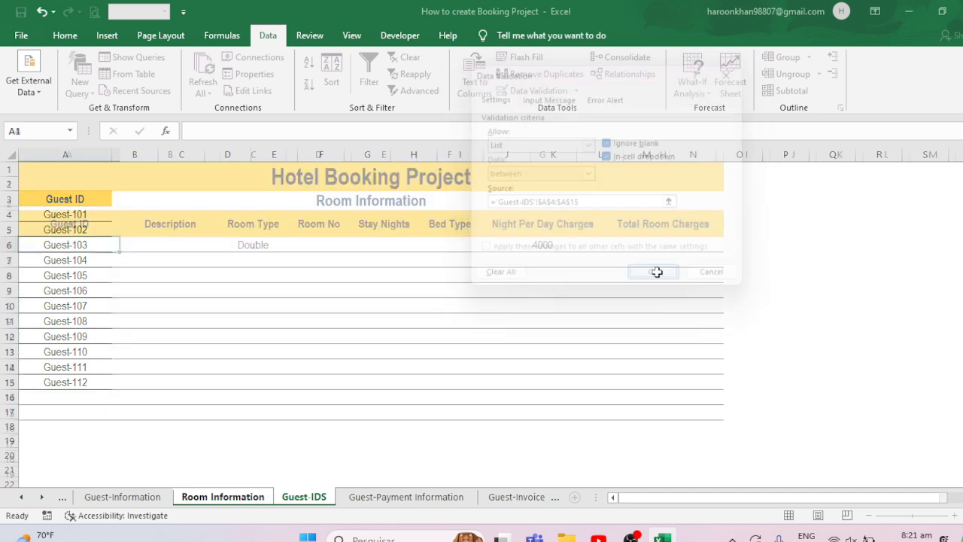
# - Fill the Guest ID drop-down from A4 down to A15 and pick Guest-101 in A4
pyautogui.click(125, 244)
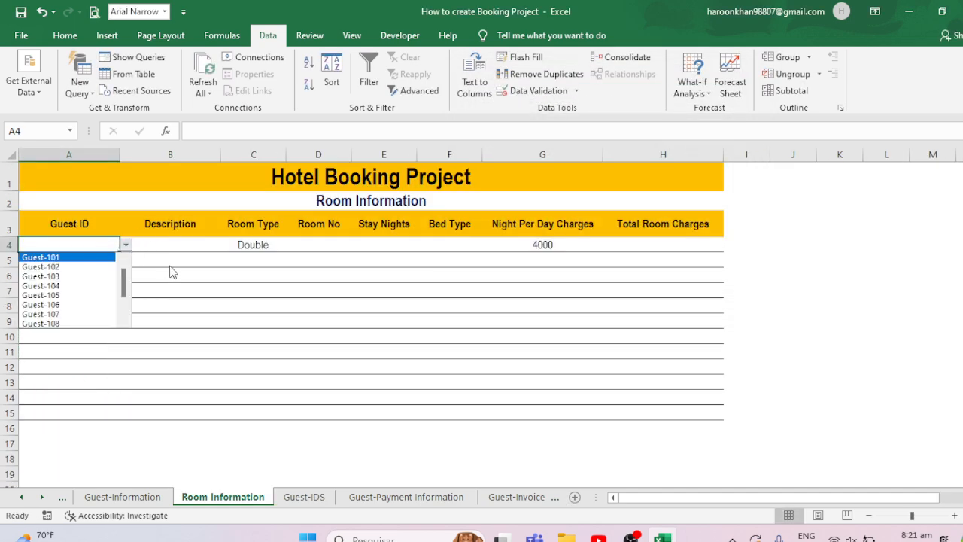
pyautogui.click(102, 243)
pyautogui.moveTo(120, 253); pyautogui.dragTo(94, 412)
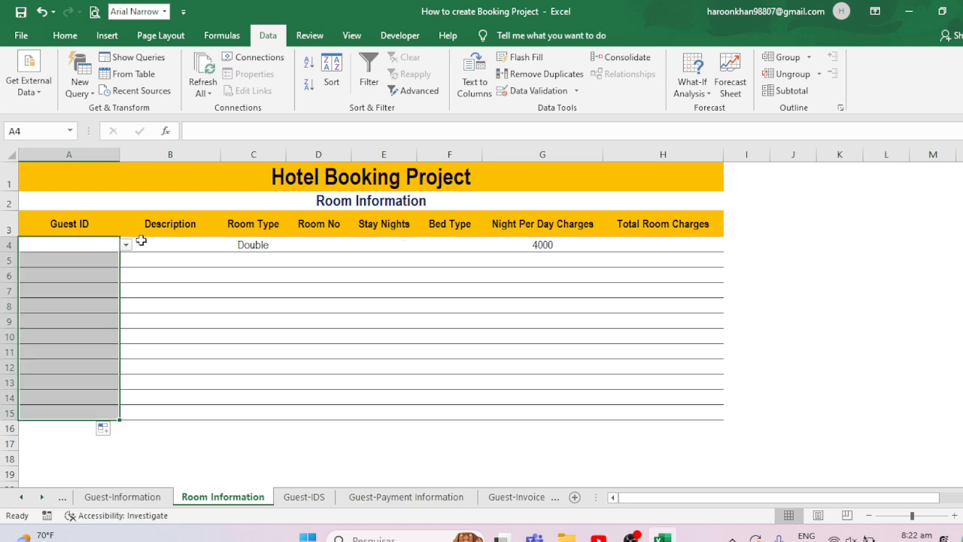
pyautogui.click(127, 247)
pyautogui.click(76, 255)
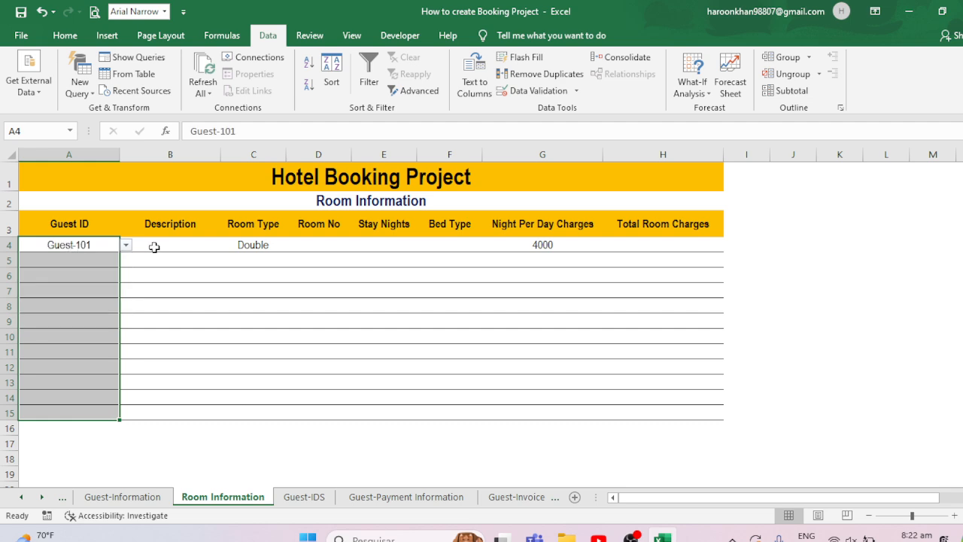
# - Enter Room Charges as the description in B4
pyautogui.click(152, 247)
pyautogui.write('R')
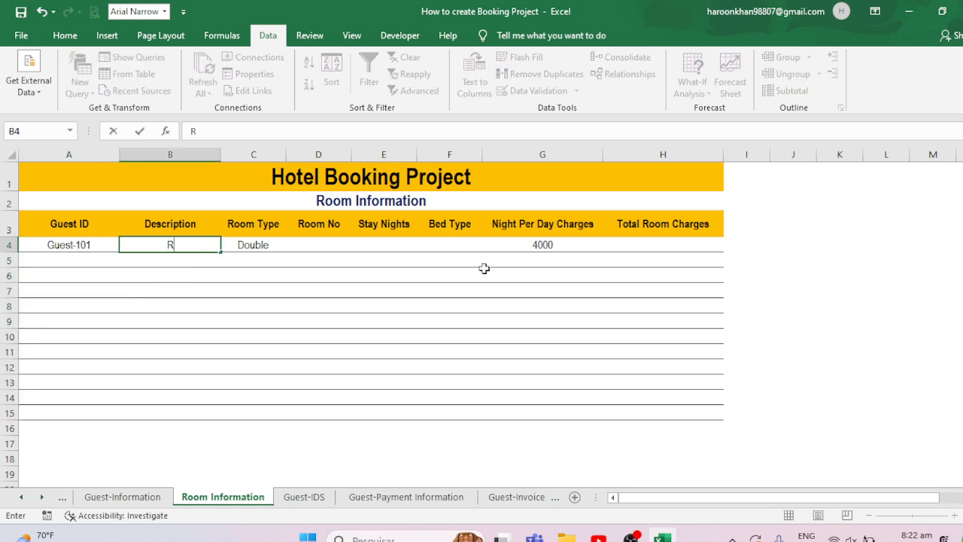
pyautogui.write('oom Charges')
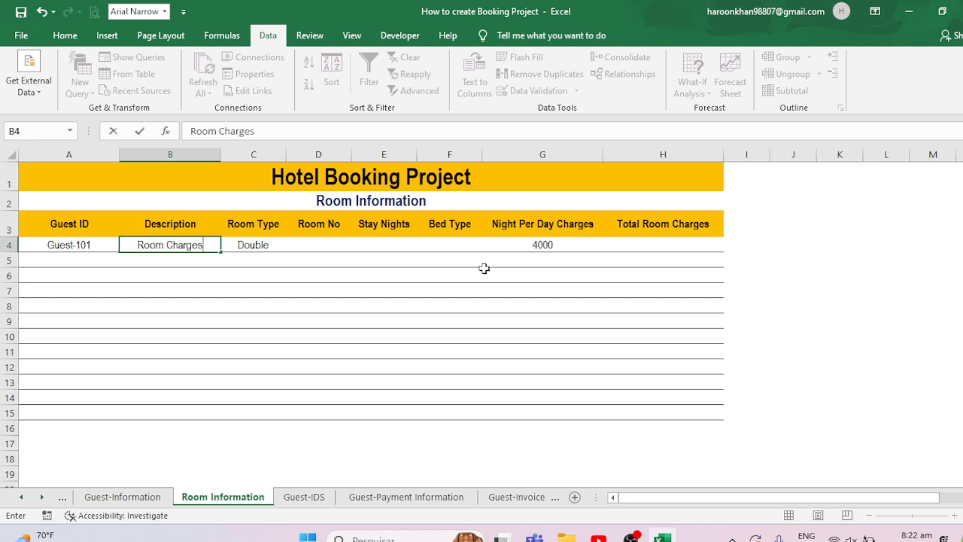
pyautogui.press('Tab')
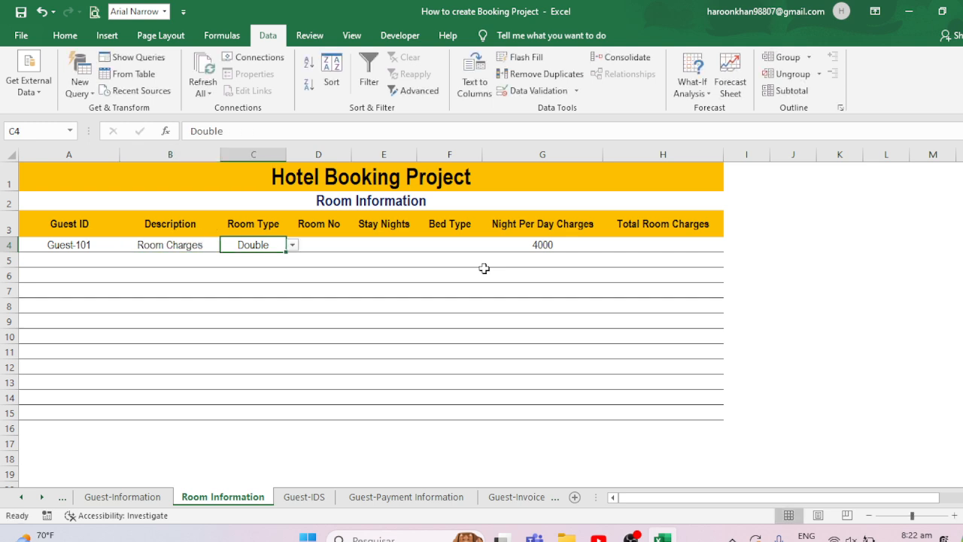
# - Switch the room type in C4 to Single and back to Double
pyautogui.click(292, 245)
pyautogui.click(250, 267)
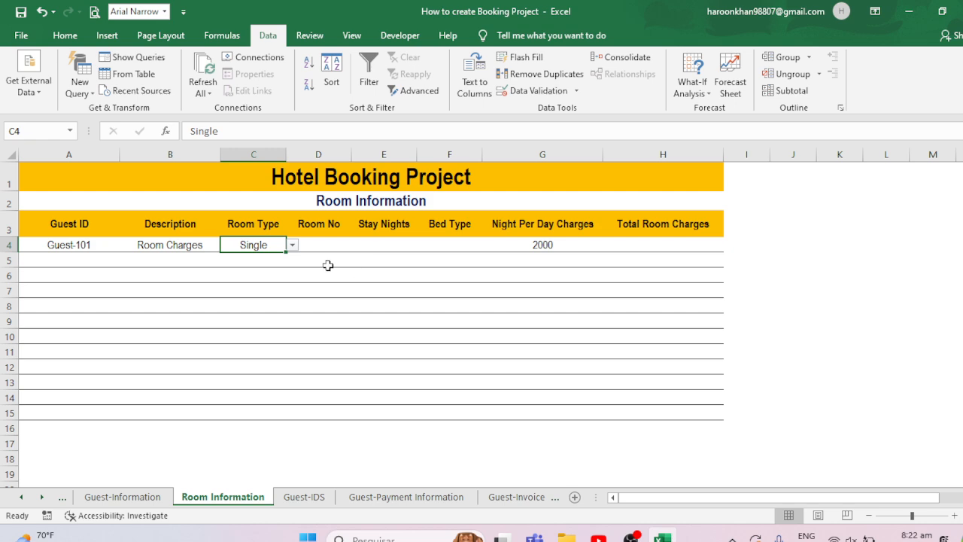
pyautogui.click(292, 244)
pyautogui.click(217, 267)
# - Enter Room-10039 as the room number in D4
pyautogui.click(327, 247)
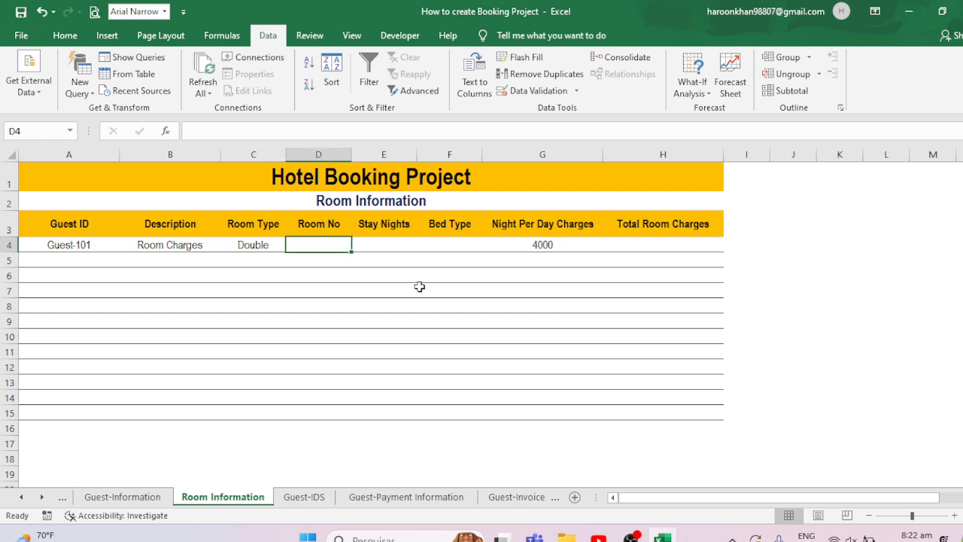
pyautogui.write('100000')
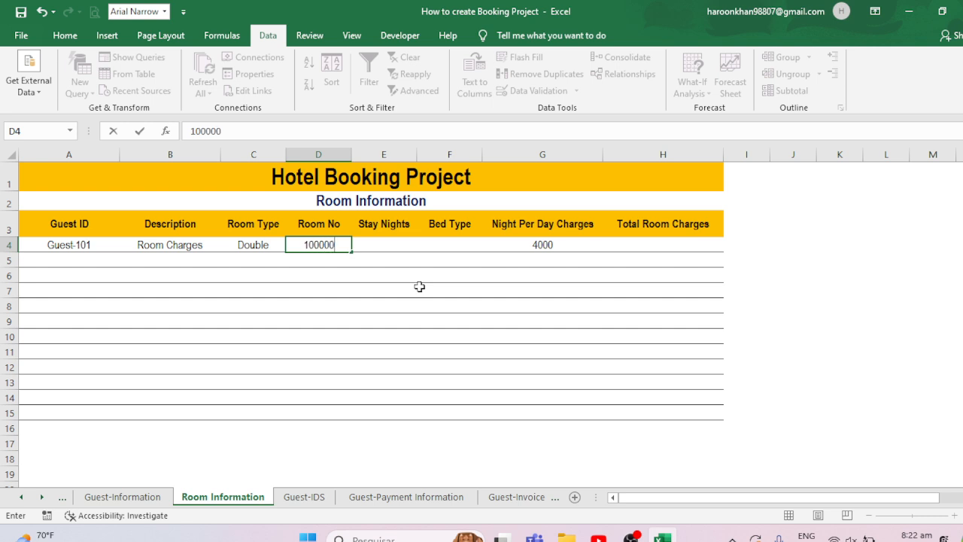
pyautogui.press('BackSpace')
pyautogui.press('BackSpace')
pyautogui.press('BackSpace')
pyautogui.press('BackSpace')
pyautogui.press('BackSpace')
pyautogui.press('BackSpace')
pyautogui.write('R')
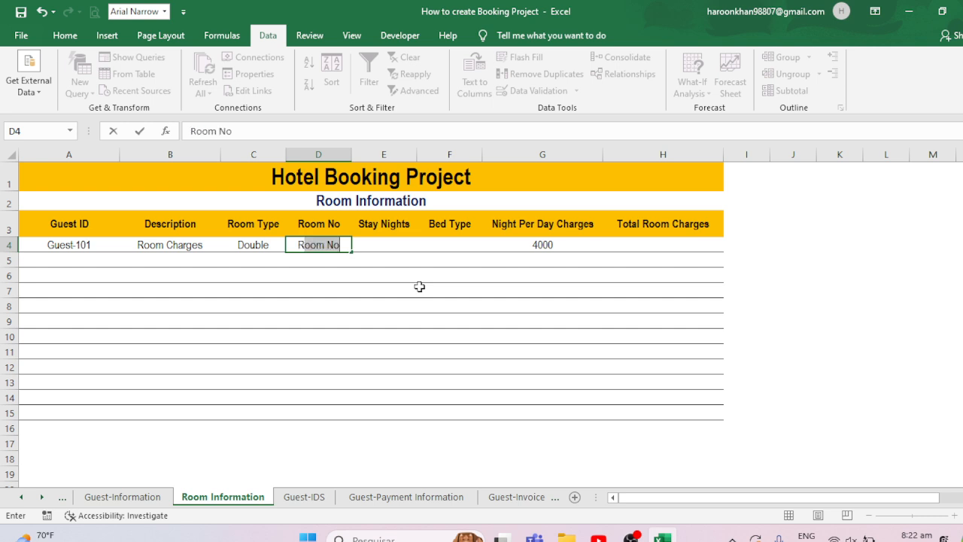
pyautogui.write('00m')
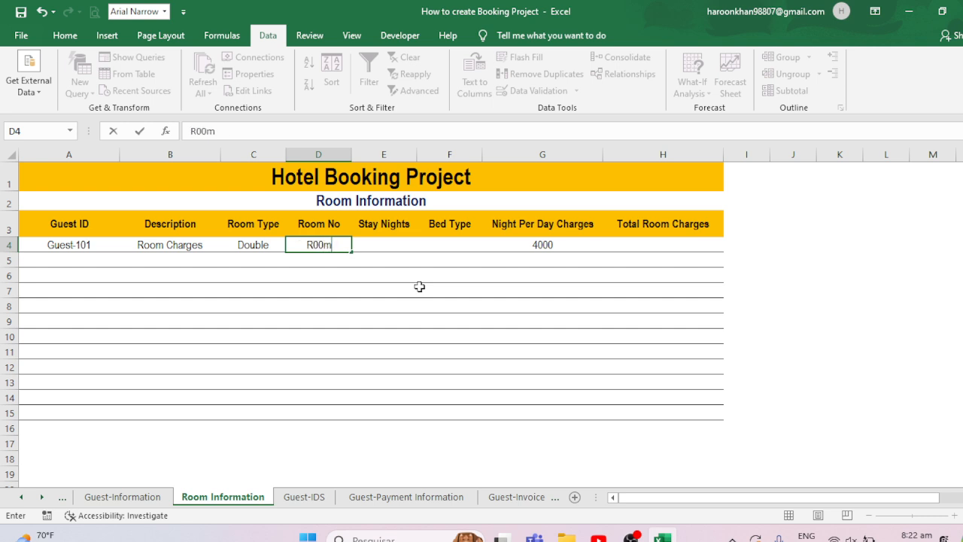
pyautogui.press('BackSpace')
pyautogui.press('BackSpace')
pyautogui.press('BackSpace')
pyautogui.write('oom')
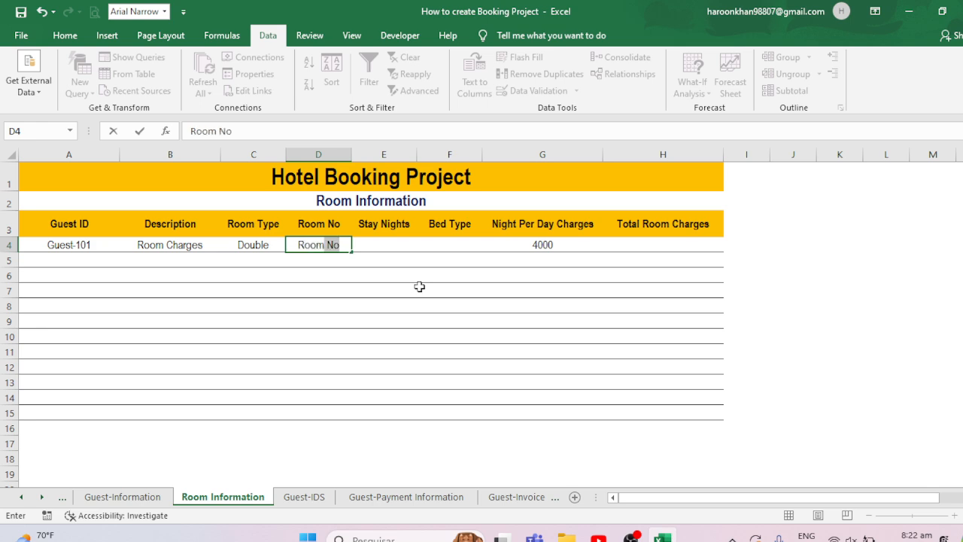
pyautogui.write('-100394')
pyautogui.press('BackSpace')
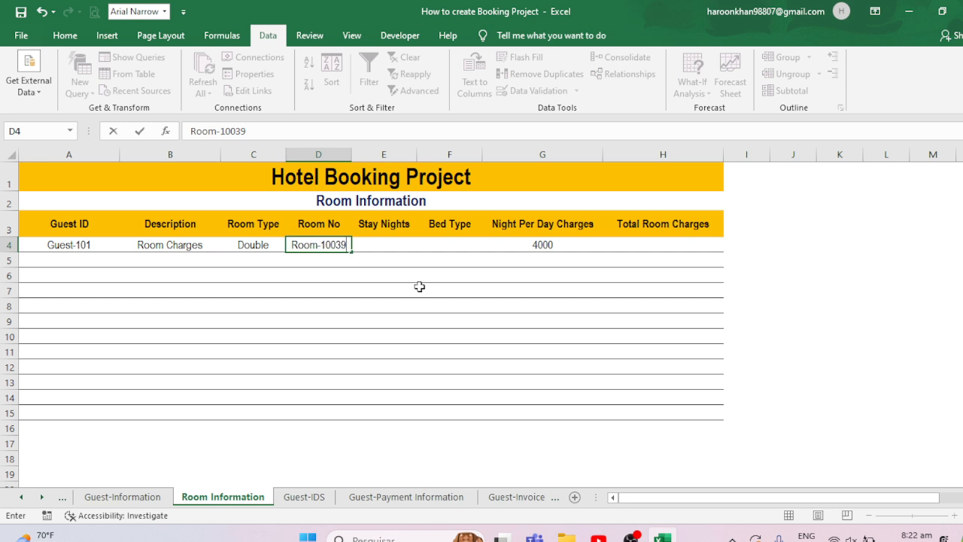
pyautogui.press('Tab')
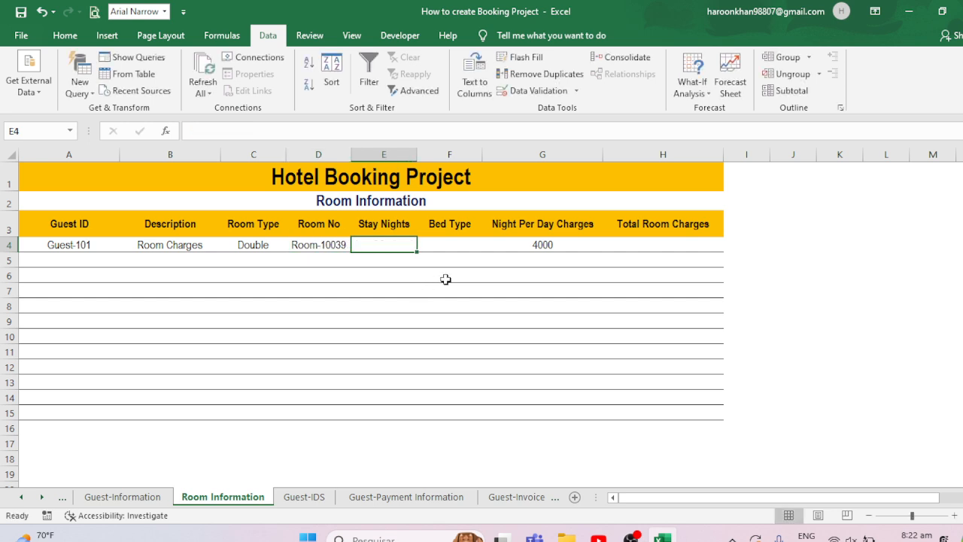
# - Enter 5 stay nights in E4 and format E4:E15 with two decimal places
pyautogui.write('5')
pyautogui.press('Tab')
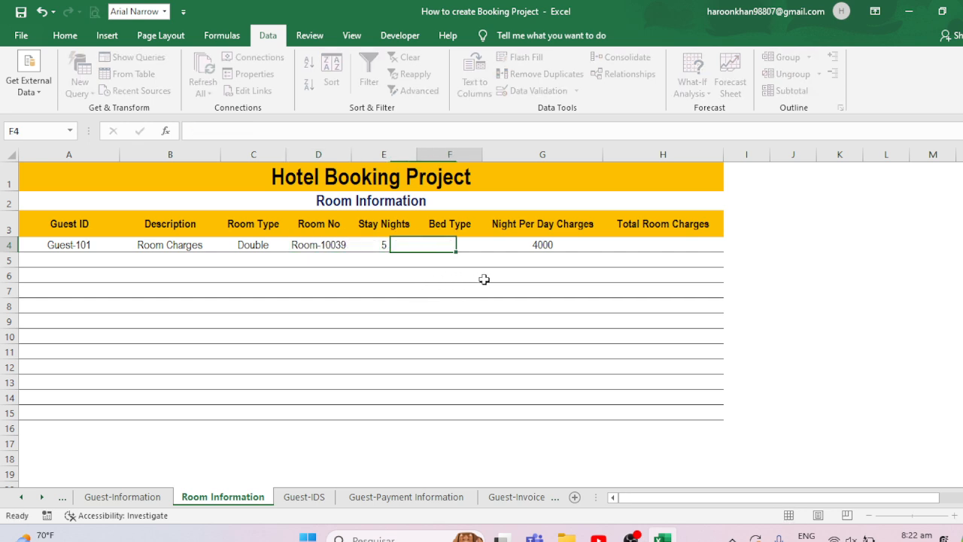
pyautogui.click(372, 244)
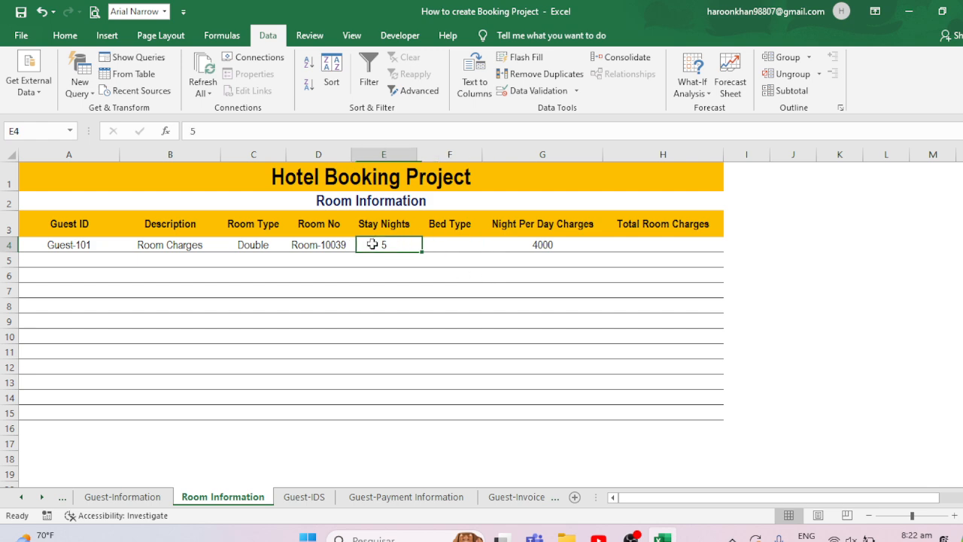
pyautogui.keyDown('ctrl'); pyautogui.click(645, 244); pyautogui.keyUp('ctrl')
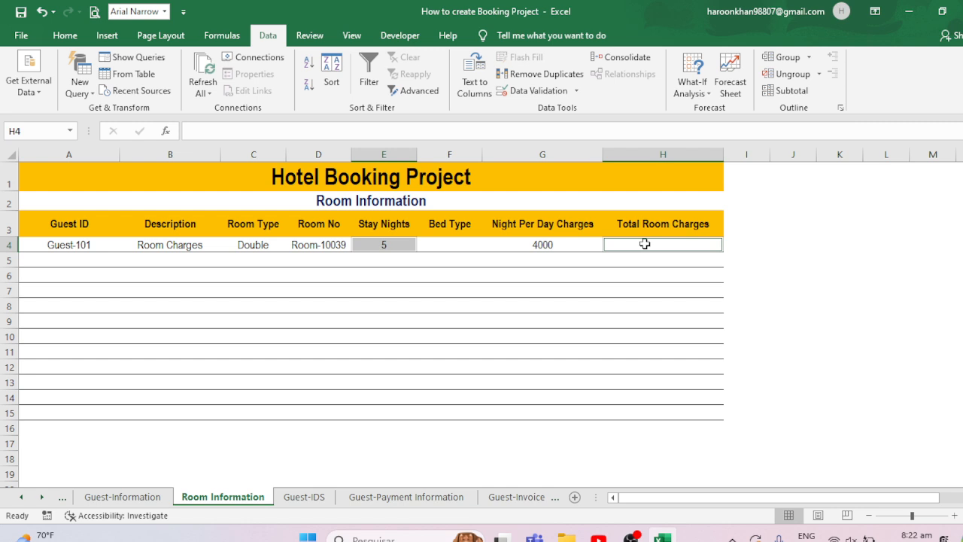
pyautogui.click(65, 35)
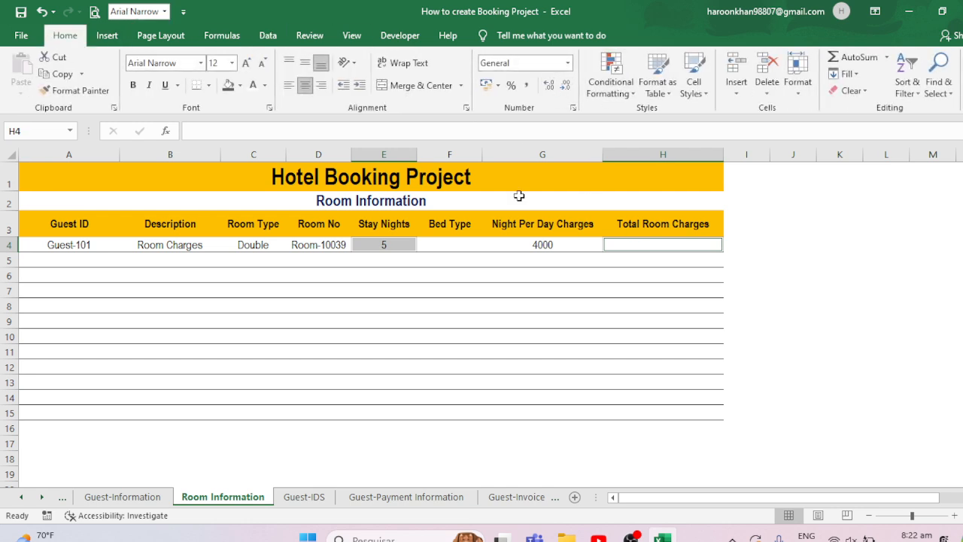
pyautogui.moveTo(387, 243); pyautogui.dragTo(398, 410)
pyautogui.click(549, 87)
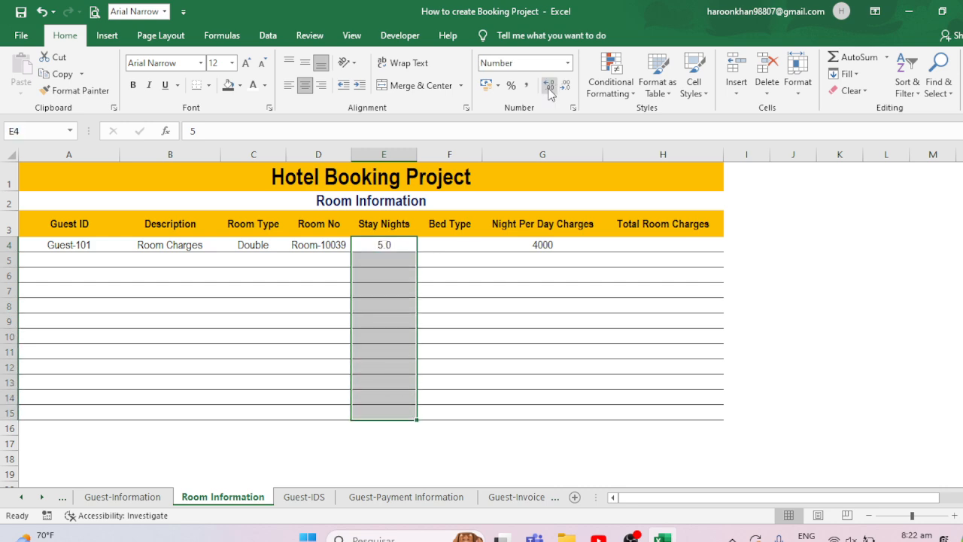
# - Enter 45 as the total room charge in H4
pyautogui.moveTo(665, 246); pyautogui.dragTo(667, 411)
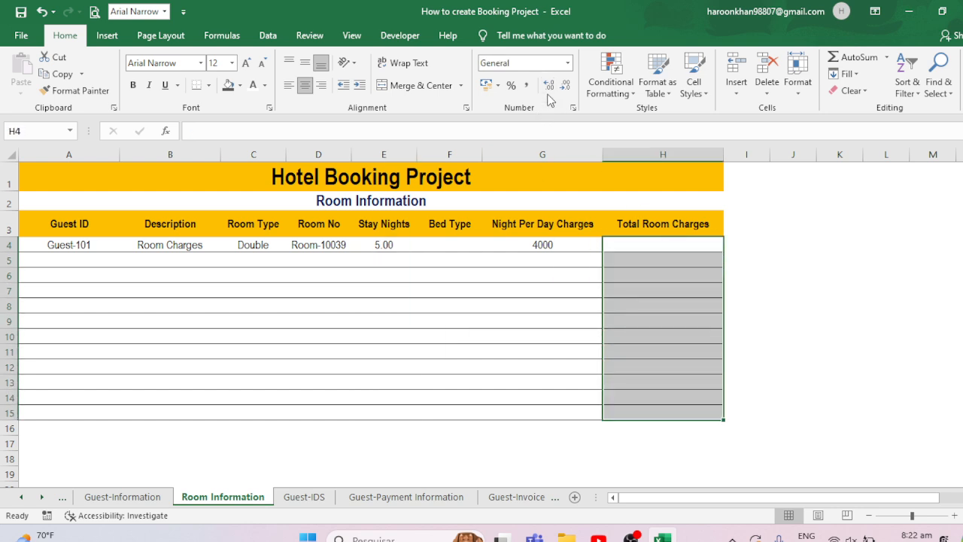
pyautogui.moveTo(640, 251); pyautogui.dragTo(644, 248)
pyautogui.write('45')
pyautogui.click(642, 248)
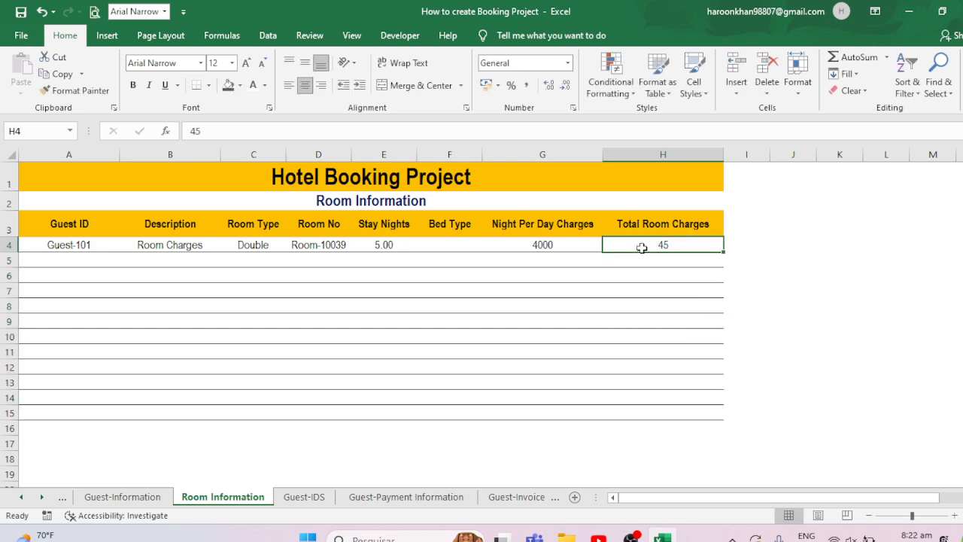
# - Format the Total Room Charges range H4:H15 with two decimal places
pyautogui.click(550, 85)
pyautogui.click(551, 85)
pyautogui.moveTo(700, 245); pyautogui.dragTo(693, 413)
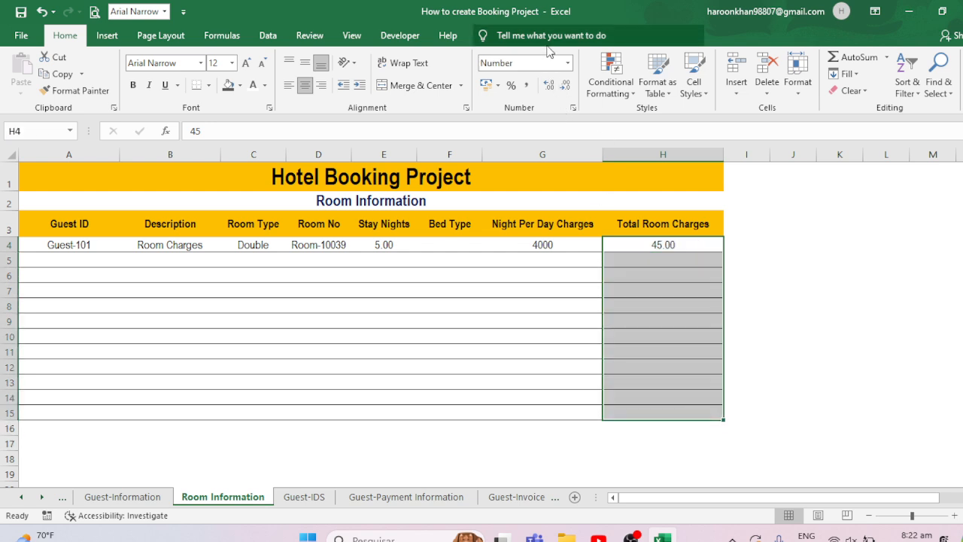
pyautogui.click(548, 85)
pyautogui.click(549, 85)
pyautogui.click(567, 86)
pyautogui.click(566, 86)
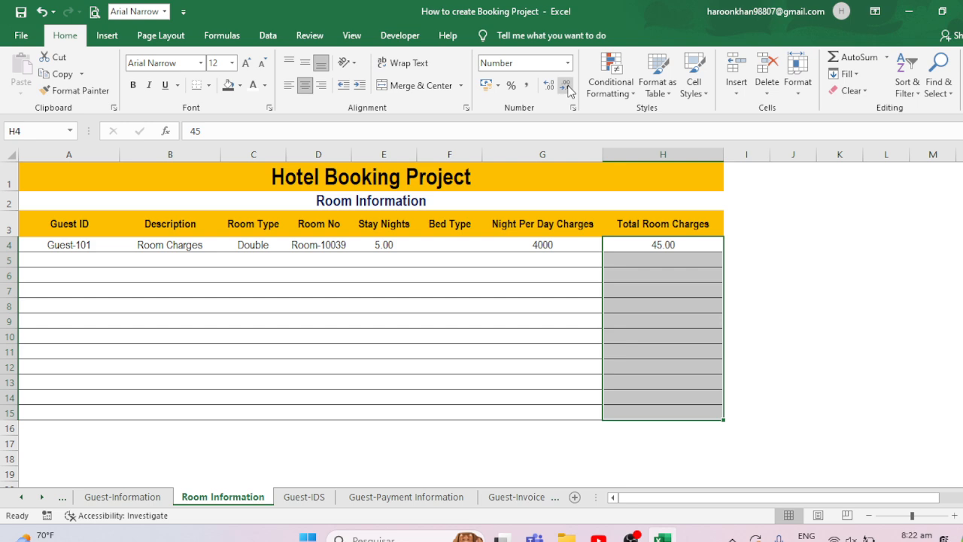
# - Give Bed Type cell F4 list data validation with source King,Queen
pyautogui.click(391, 245)
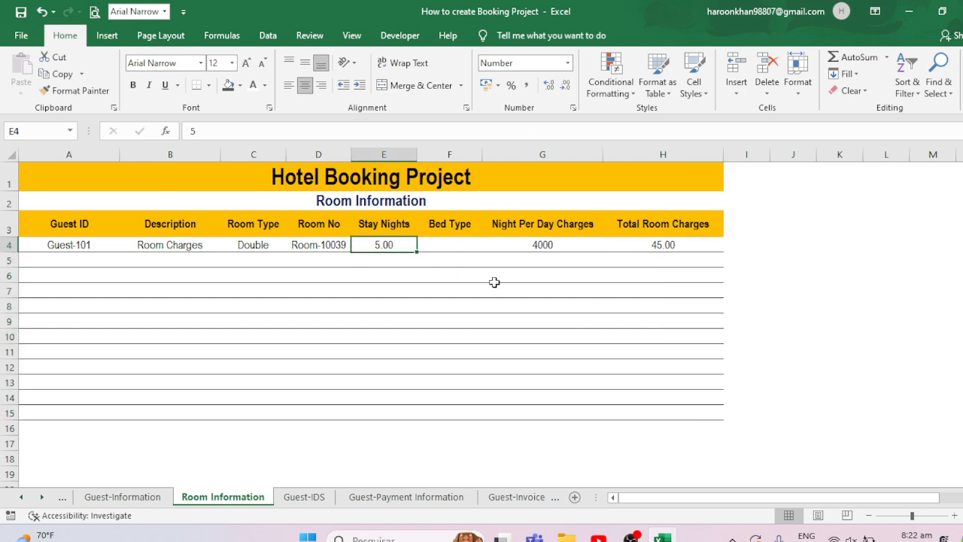
pyautogui.click(451, 246)
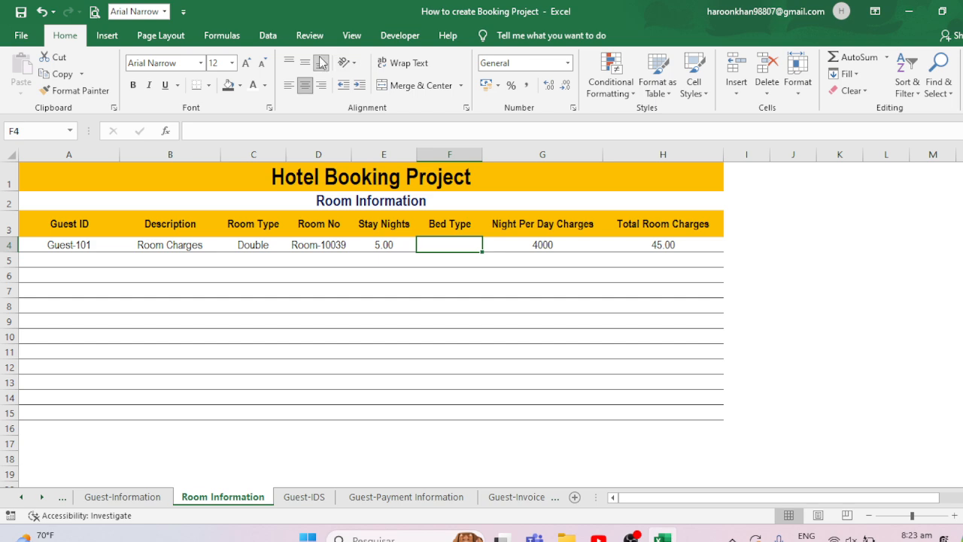
pyautogui.click(271, 36)
pyautogui.click(531, 90)
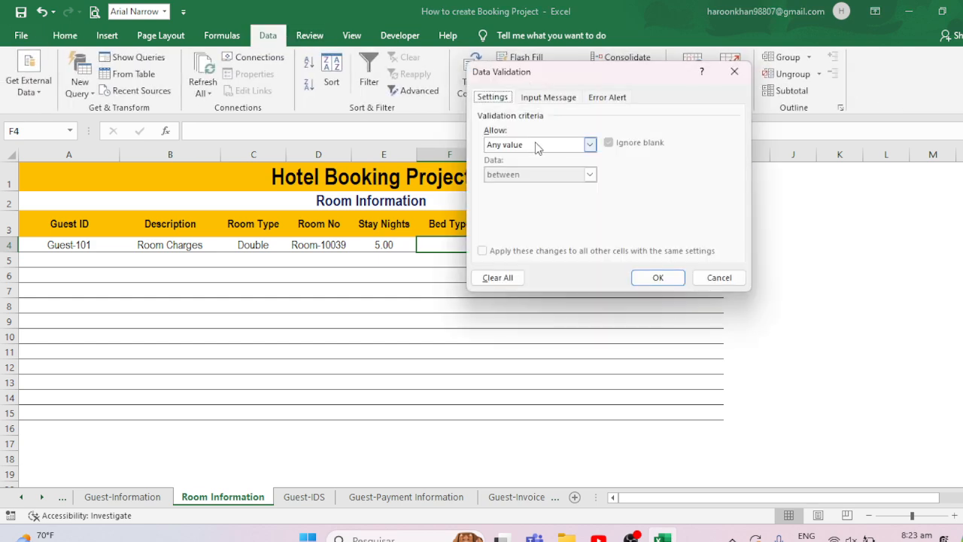
pyautogui.click(536, 145)
pyautogui.click(496, 186)
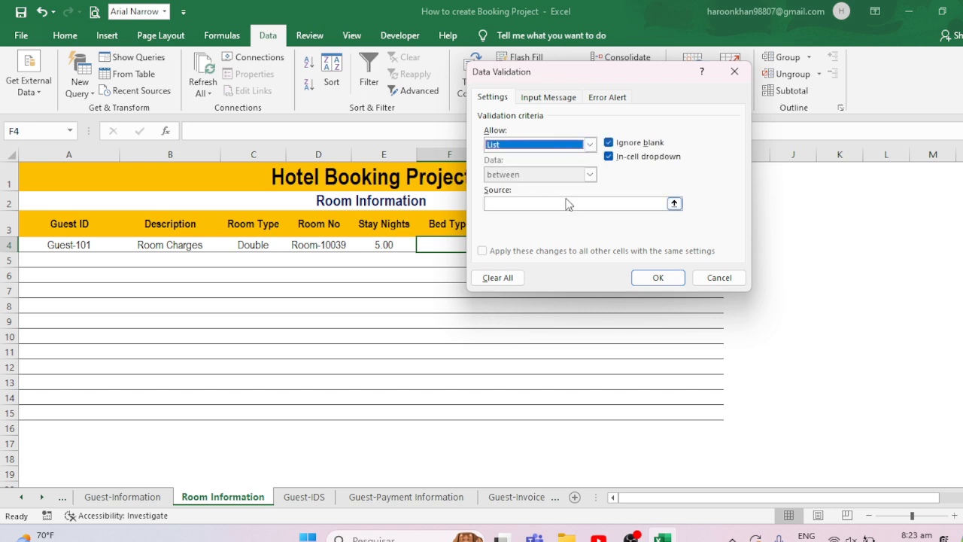
pyautogui.click(536, 204)
pyautogui.write('k')
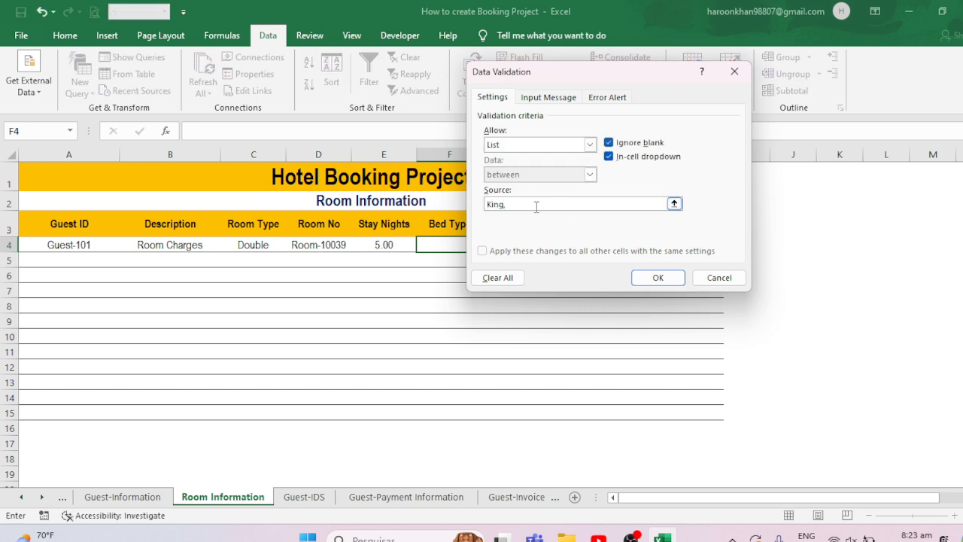
pyautogui.click(658, 278)
# - Pick King in F4, fill the Bed Type drop-down down to F15, and clear the filled entries
pyautogui.click(491, 292)
pyautogui.click(465, 246)
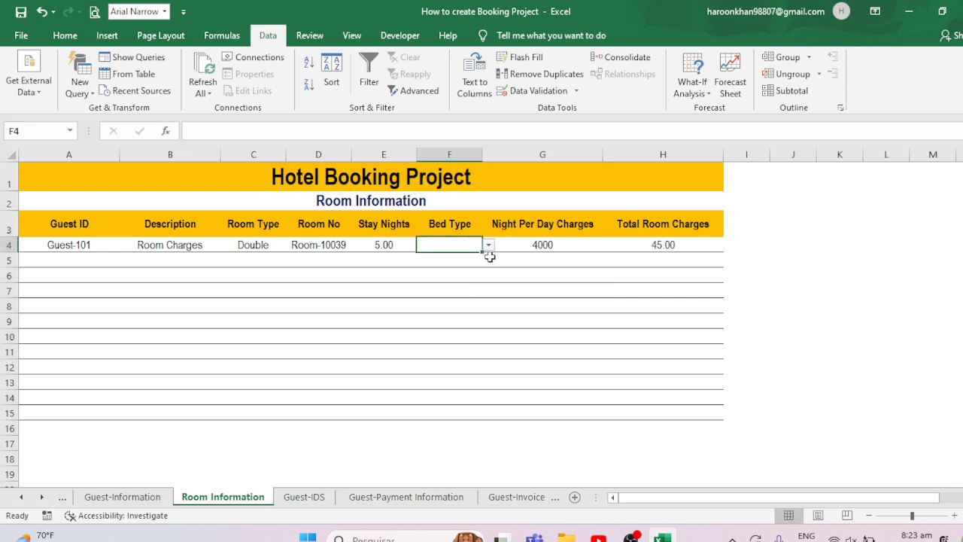
pyautogui.click(487, 246)
pyautogui.click(445, 258)
pyautogui.click(488, 246)
pyautogui.click(449, 260)
pyautogui.moveTo(486, 253); pyautogui.dragTo(485, 414)
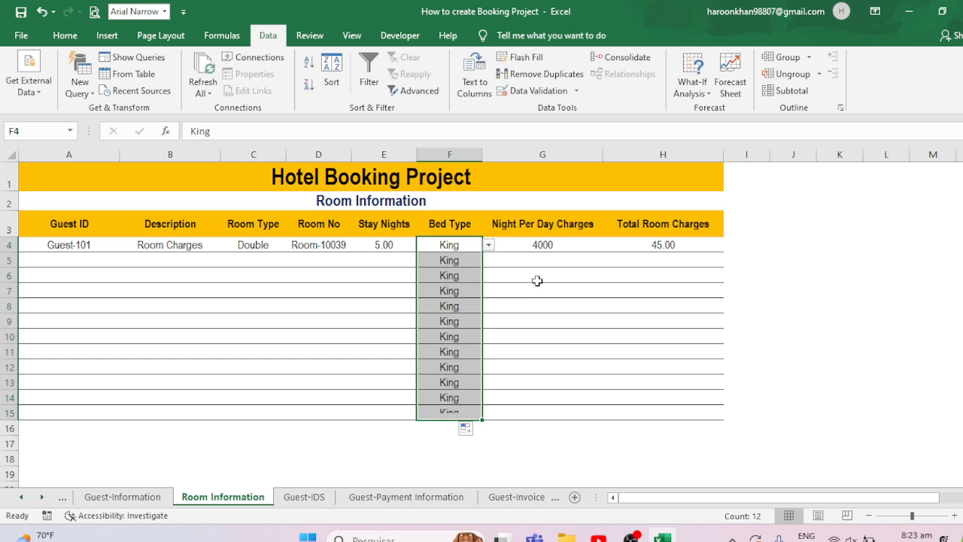
pyautogui.press('Delete')
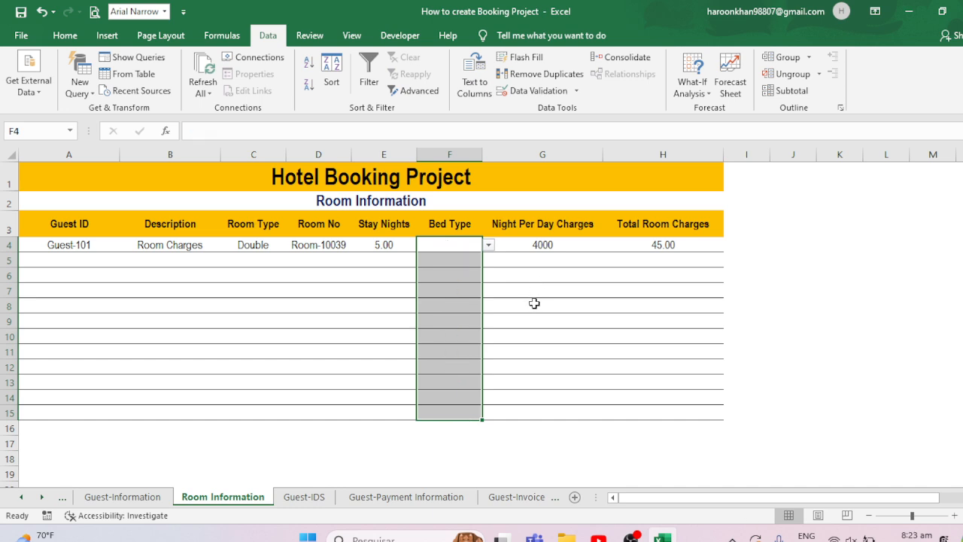
pyautogui.click(439, 252)
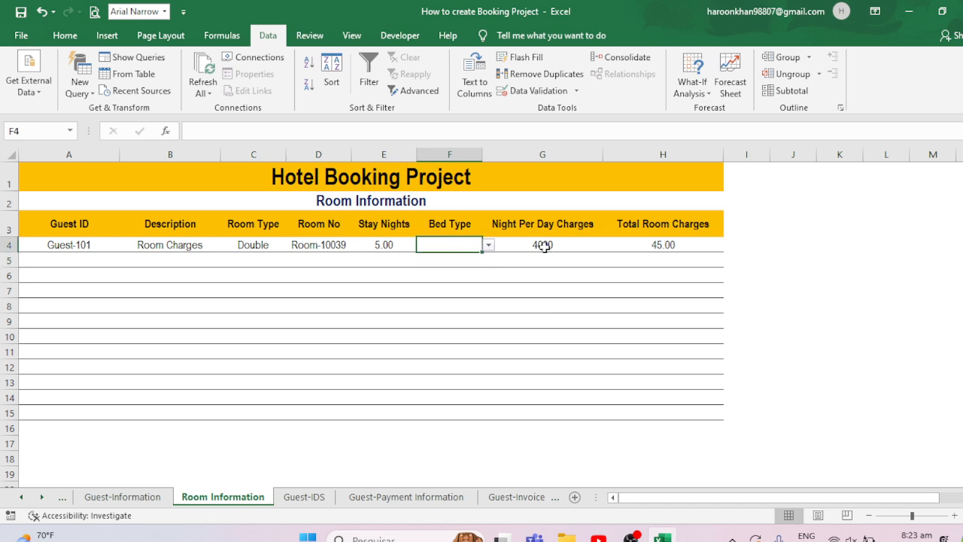
# - Enter the formula =G4*E4 in H4 and fill it down to H15
pyautogui.click(496, 246)
pyautogui.click(668, 246)
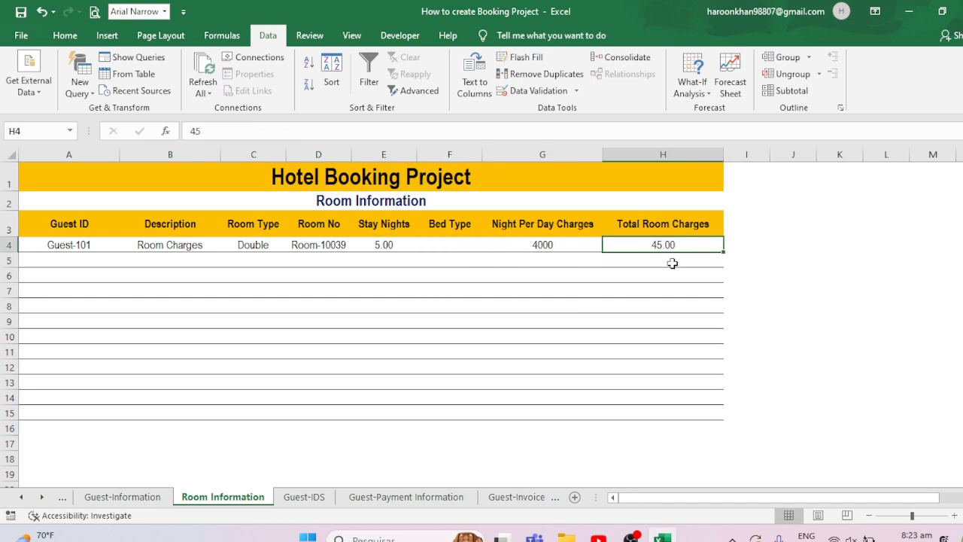
pyautogui.write('=')
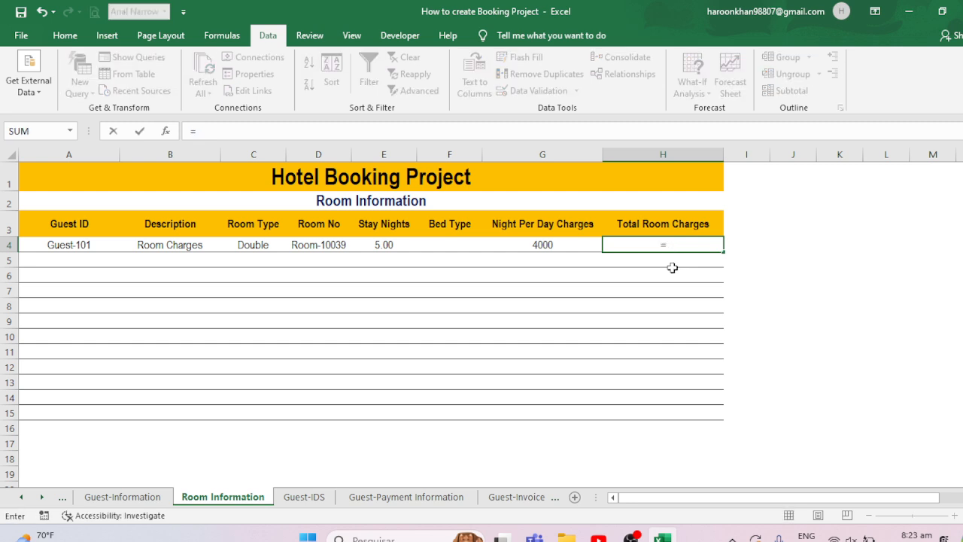
pyautogui.click(546, 245)
pyautogui.write('*')
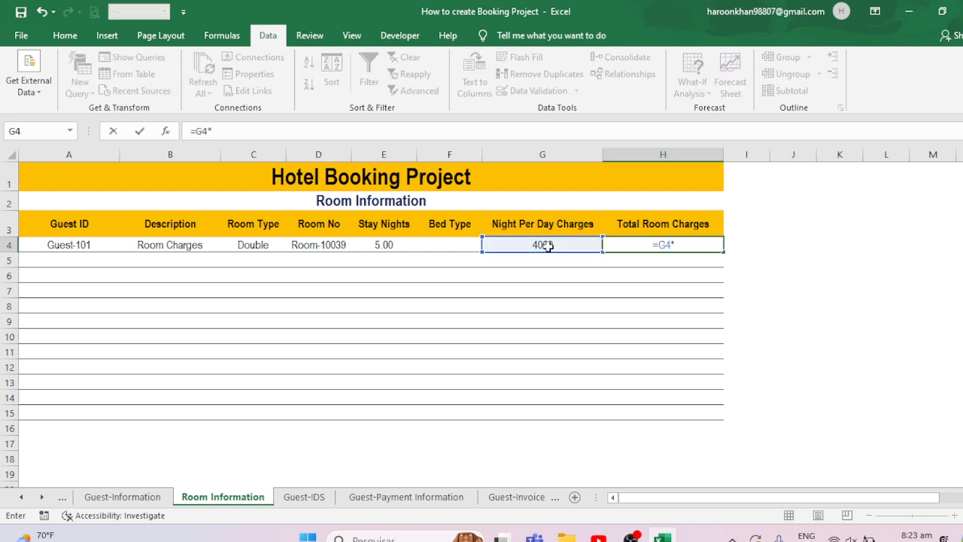
pyautogui.click(390, 242)
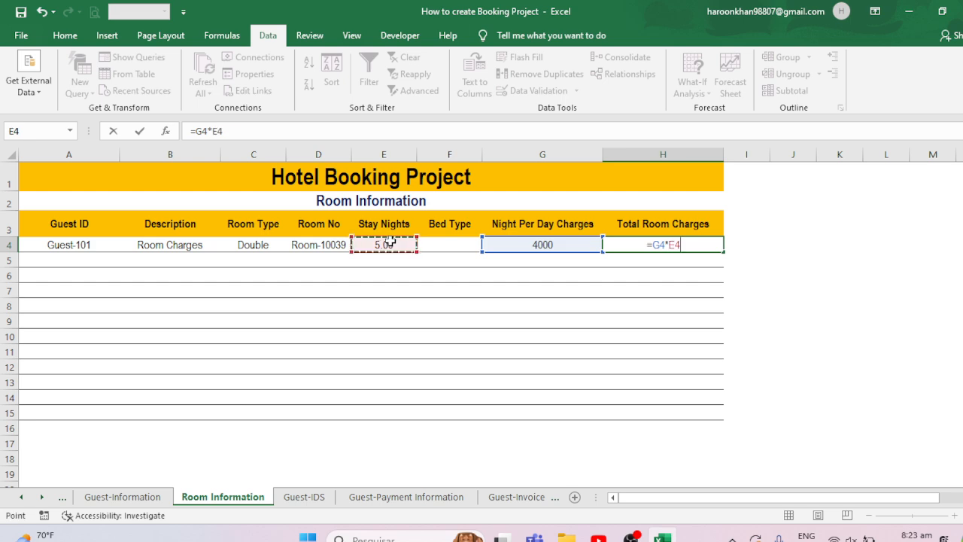
pyautogui.press('Return')
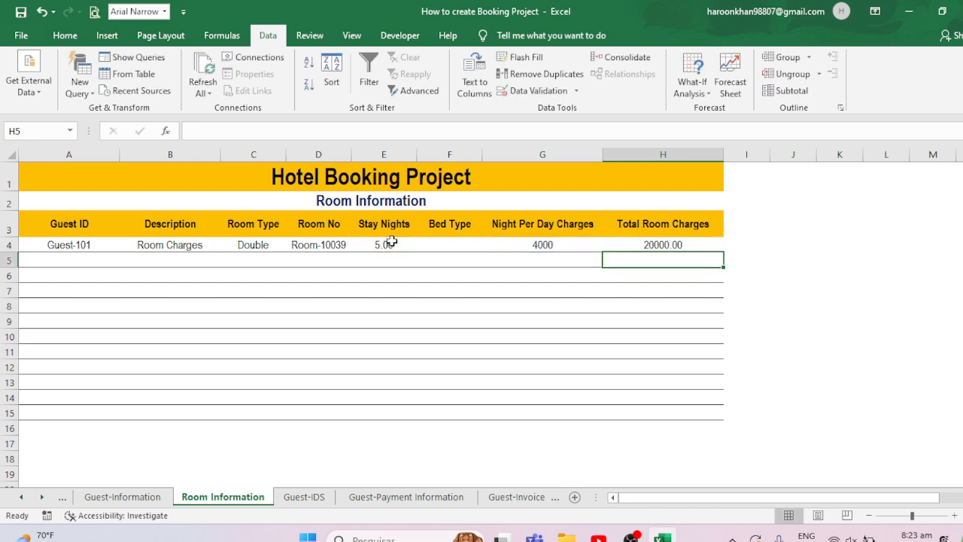
pyautogui.click(673, 247)
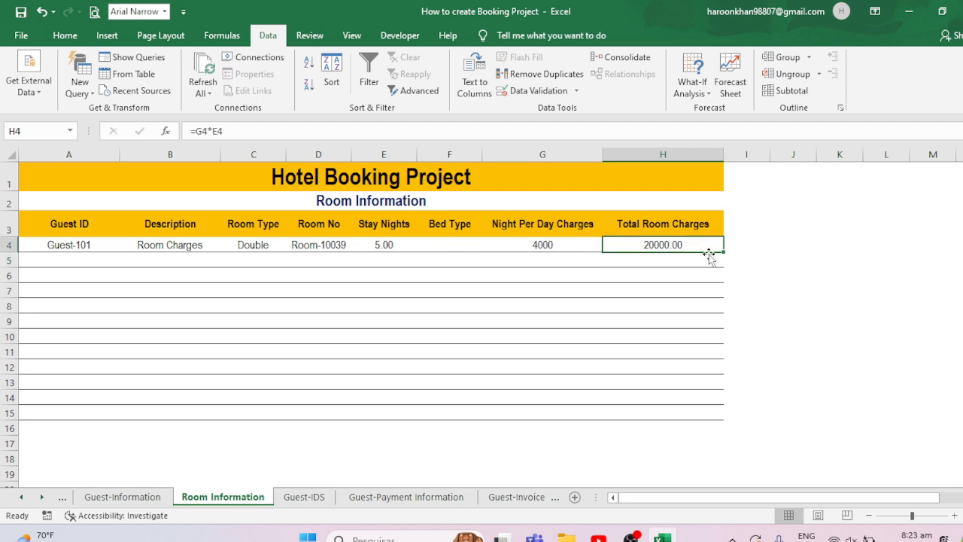
pyautogui.moveTo(722, 255); pyautogui.dragTo(690, 416)
# - Switch the room type in C4 to Single and back to Double
pyautogui.click(334, 246)
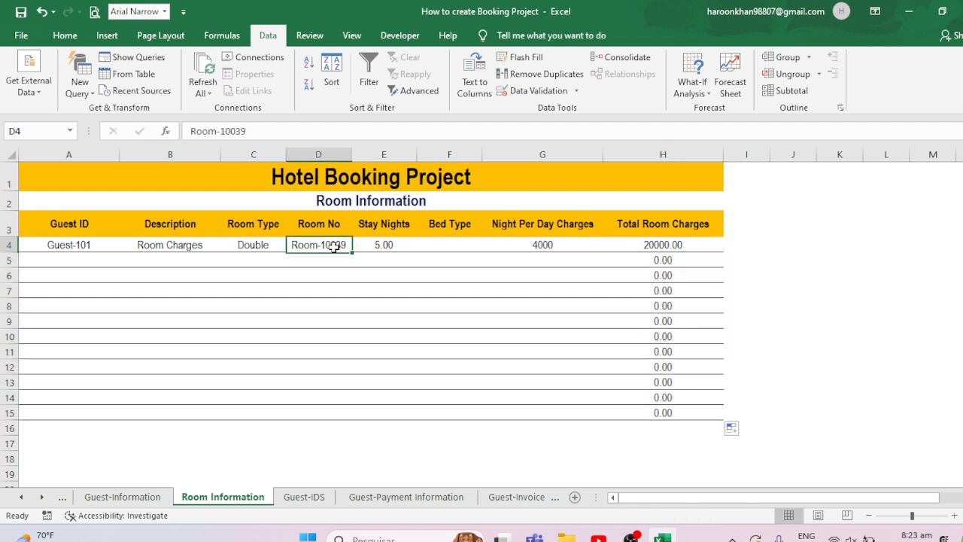
pyautogui.click(280, 246)
pyautogui.click(291, 246)
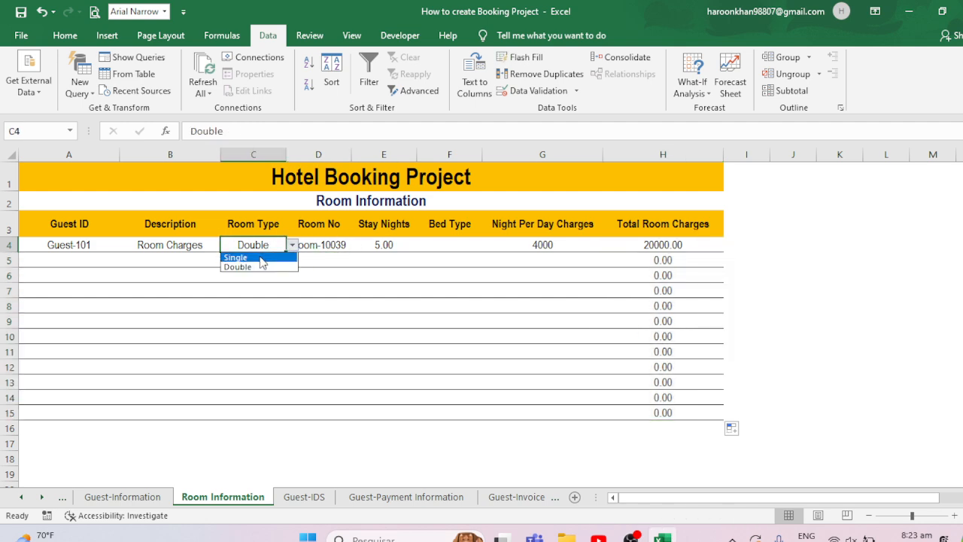
pyautogui.click(258, 258)
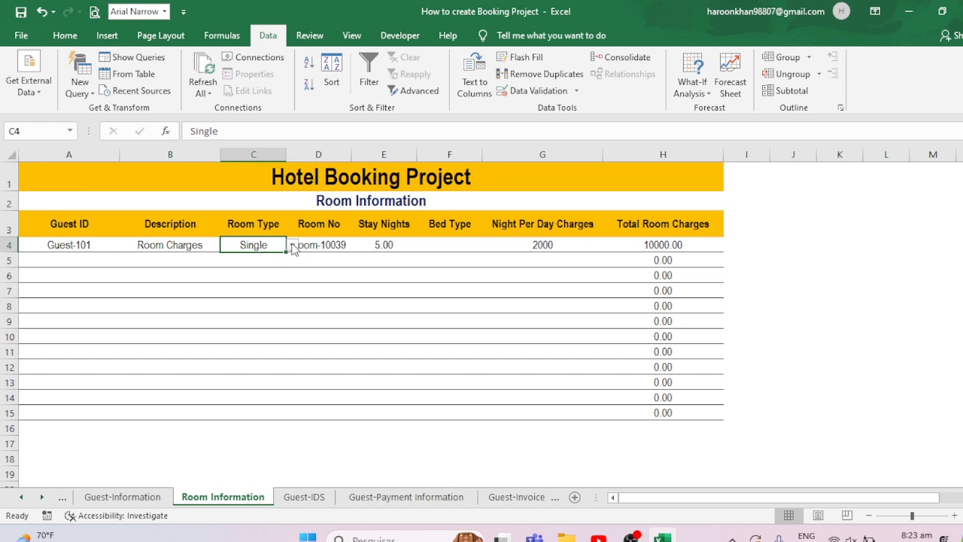
pyautogui.click(291, 246)
pyautogui.click(252, 264)
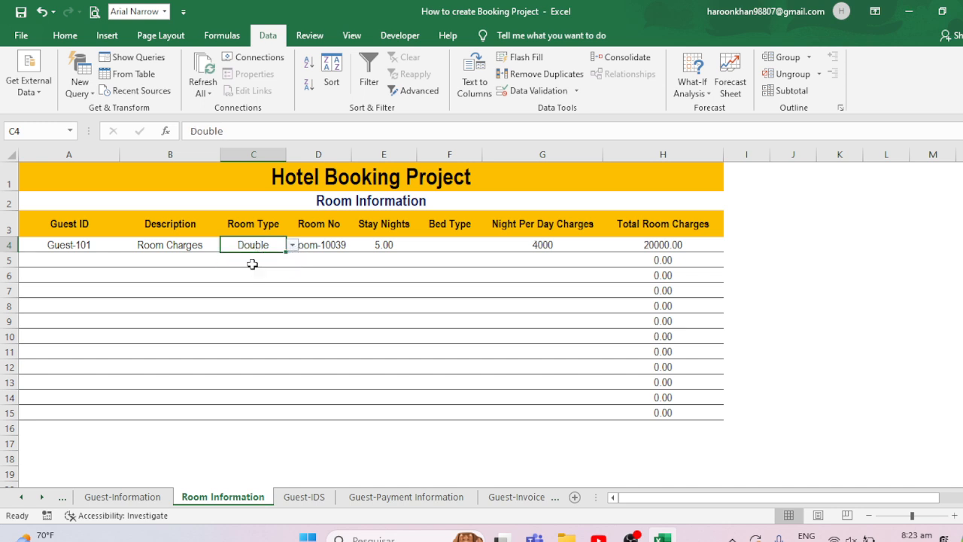
# - Pick Queen as the bed type in F4 from its drop-down
pyautogui.click(82, 261)
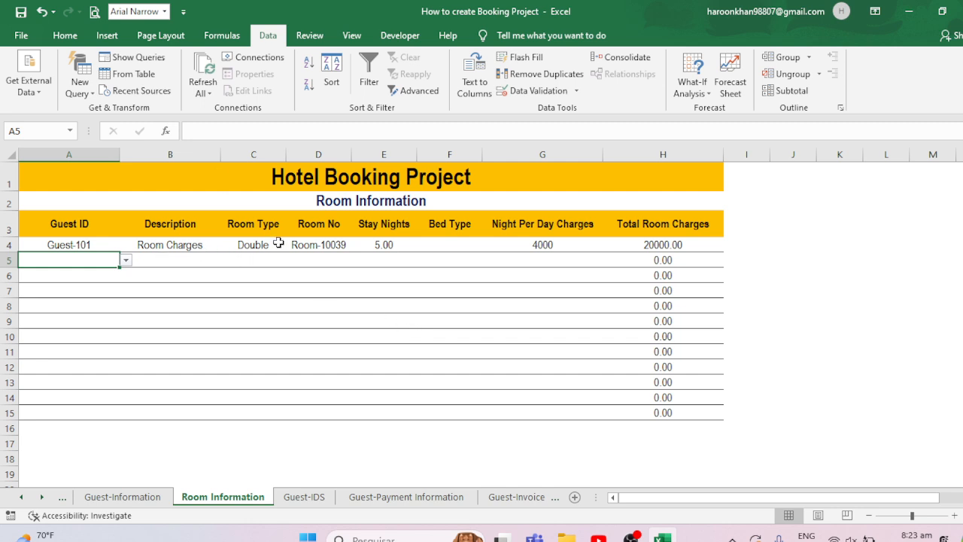
pyautogui.click(449, 317)
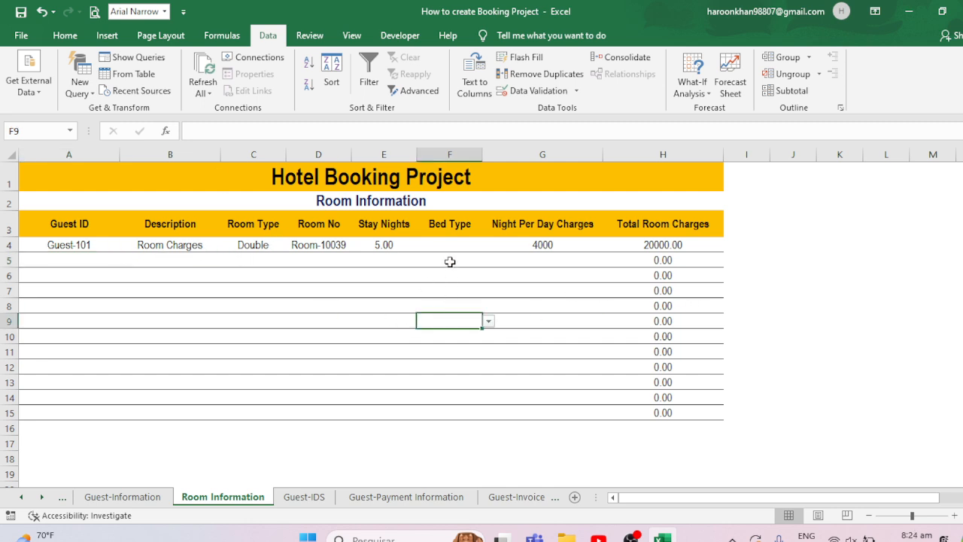
pyautogui.click(448, 246)
pyautogui.click(488, 246)
pyautogui.click(422, 267)
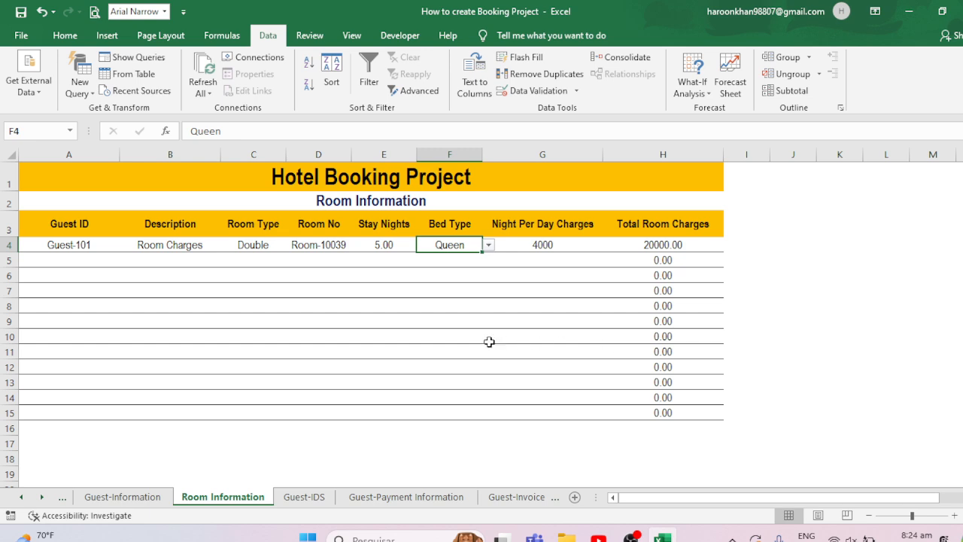
# - On the Guest-Payment Information sheet, give Guest ID cell A4 list validation sourced from ='Guest-IDS'!$A$4:$A$15
pyautogui.click(123, 497)
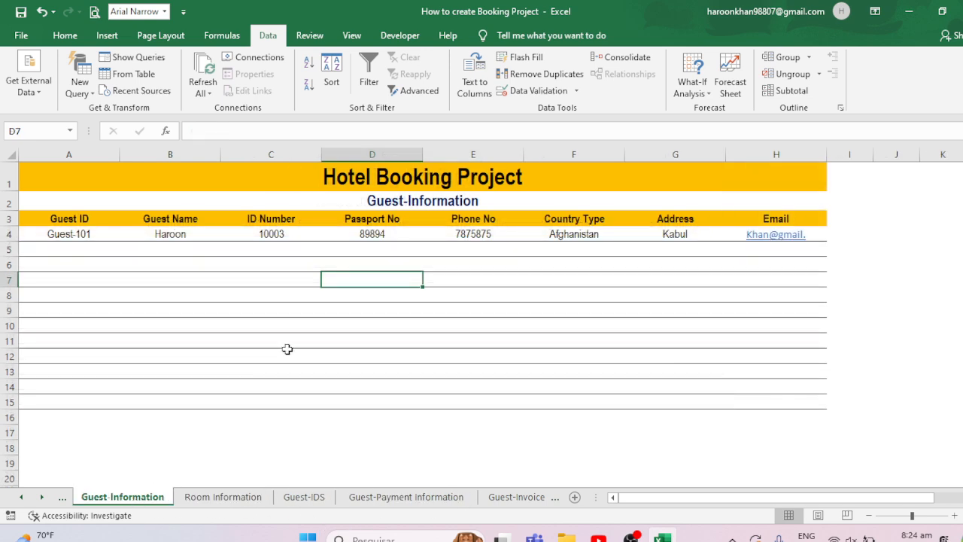
pyautogui.click(226, 500)
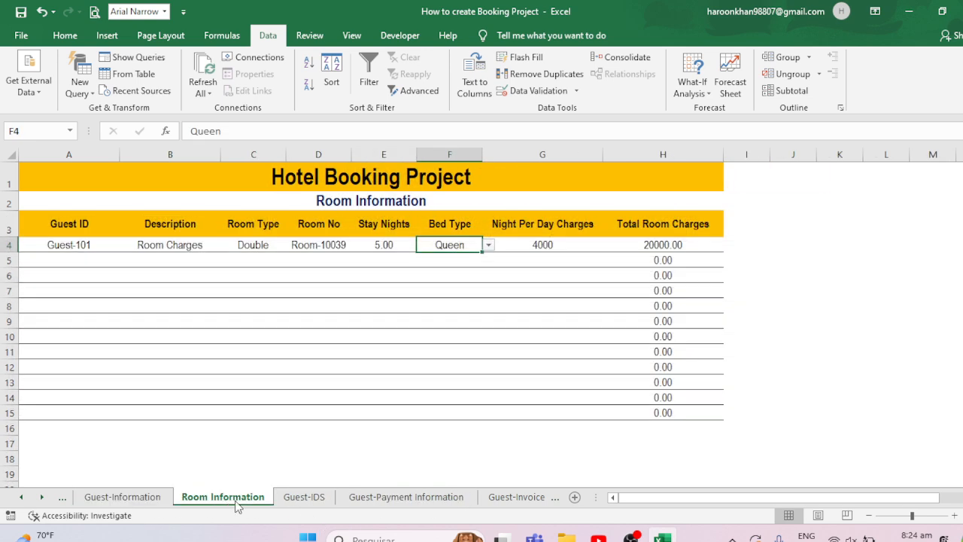
pyautogui.click(301, 503)
pyautogui.click(394, 503)
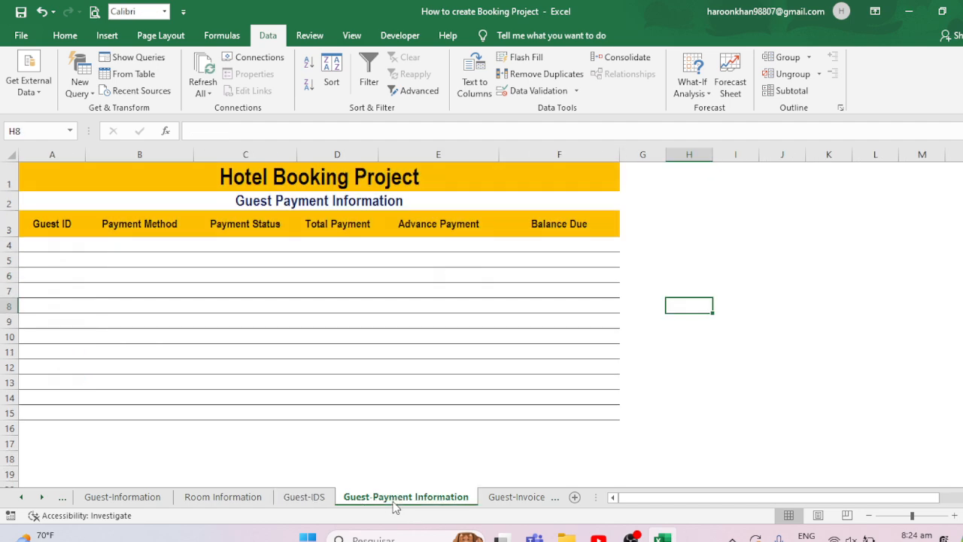
pyautogui.click(49, 235)
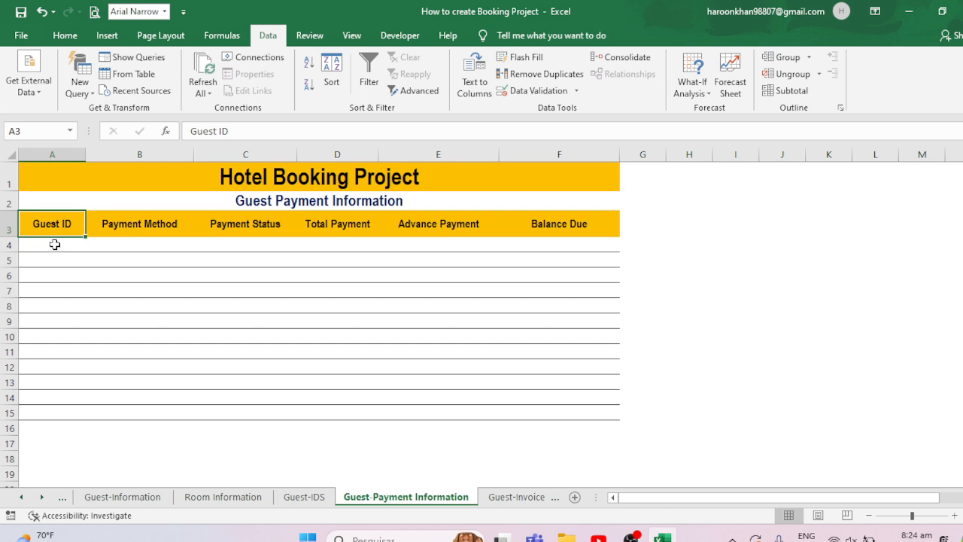
pyautogui.click(55, 247)
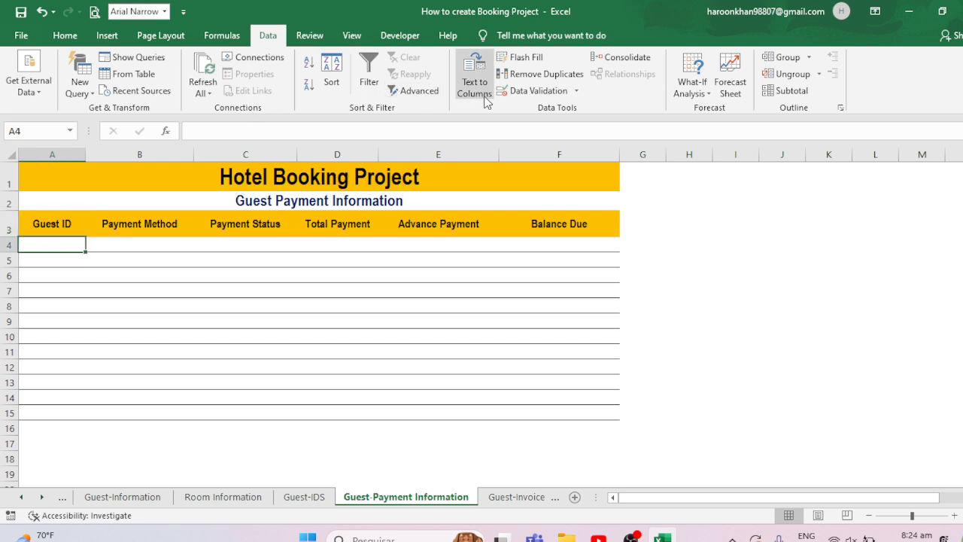
pyautogui.click(530, 91)
pyautogui.click(520, 145)
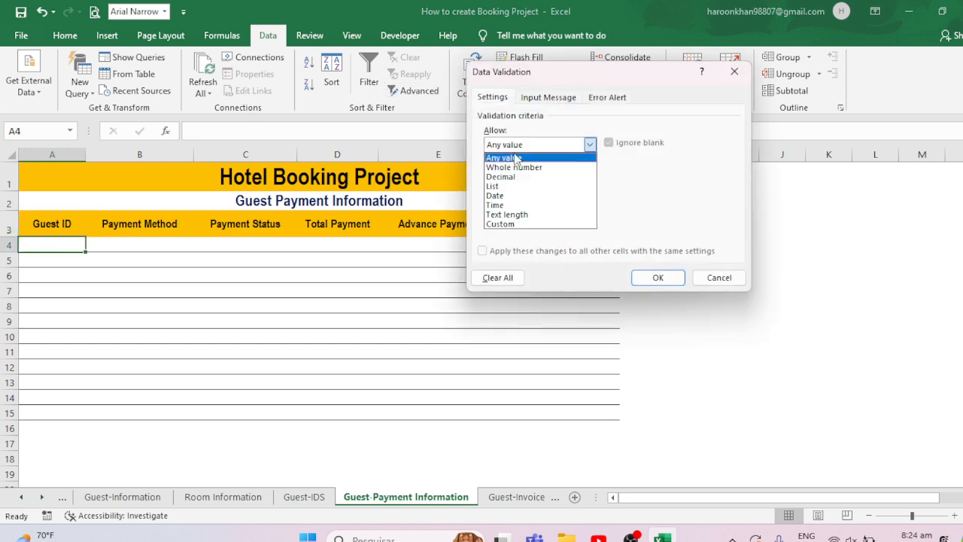
pyautogui.click(496, 186)
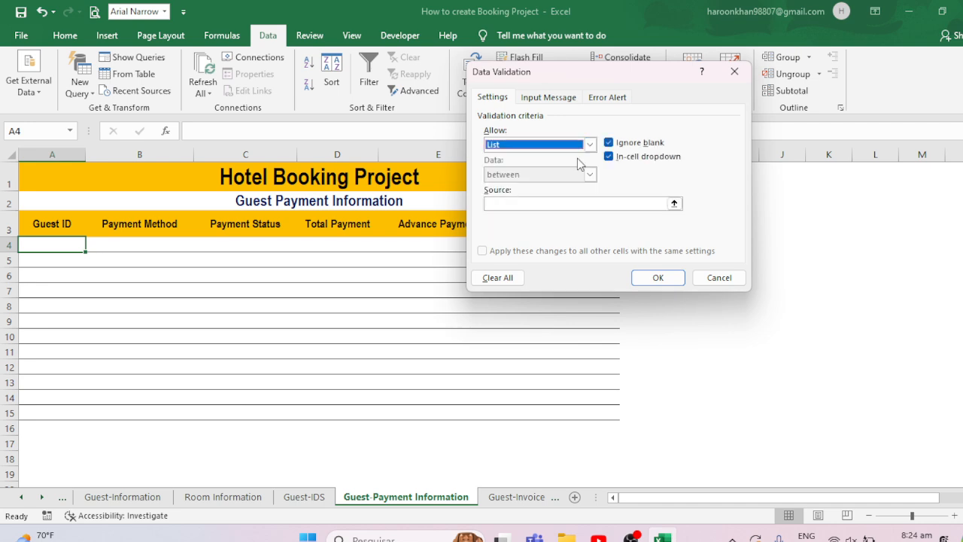
pyautogui.click(674, 206)
pyautogui.click(675, 205)
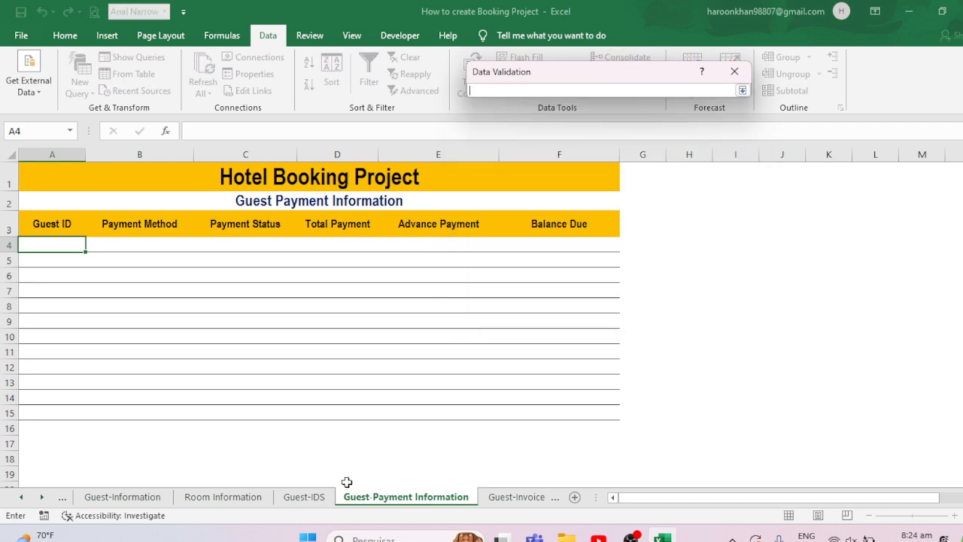
pyautogui.click(304, 497)
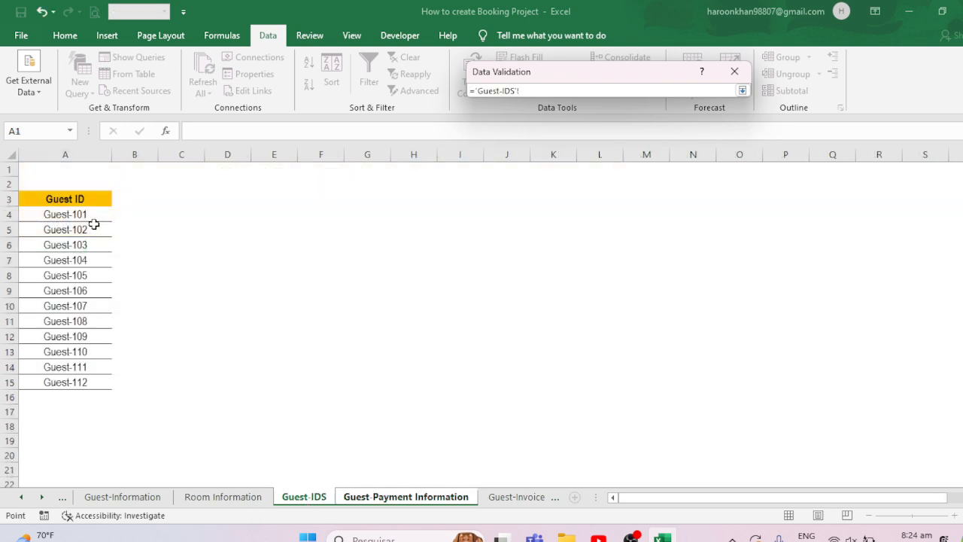
pyautogui.moveTo(89, 213); pyautogui.dragTo(104, 381)
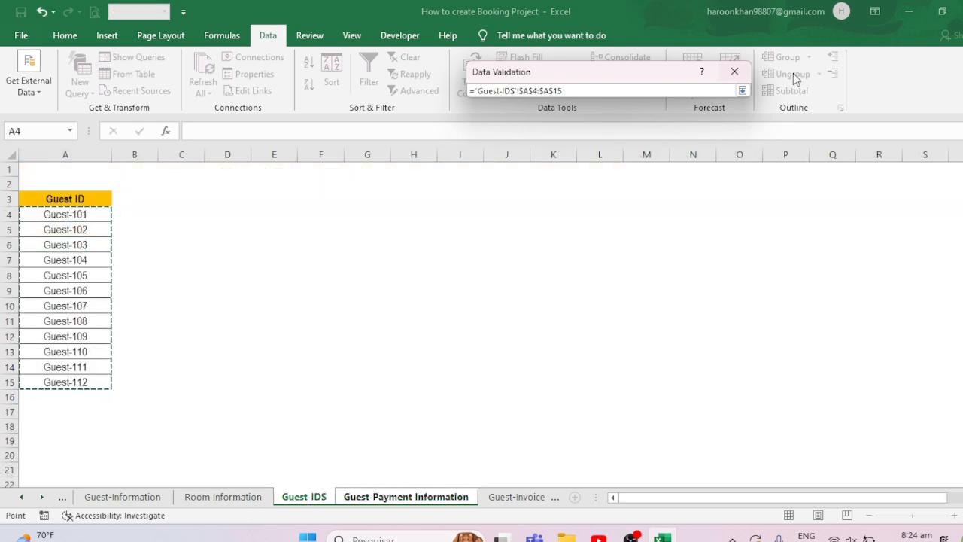
pyautogui.click(742, 91)
pyautogui.click(654, 277)
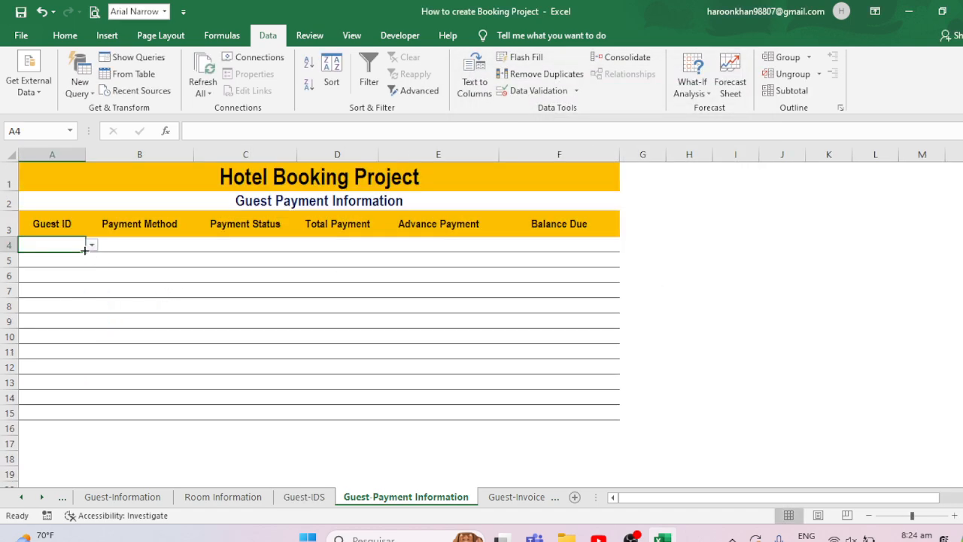
# - Fill the Guest ID drop-down down to A15 and pick Guest-101 in A4
pyautogui.moveTo(85, 249); pyautogui.dragTo(80, 415)
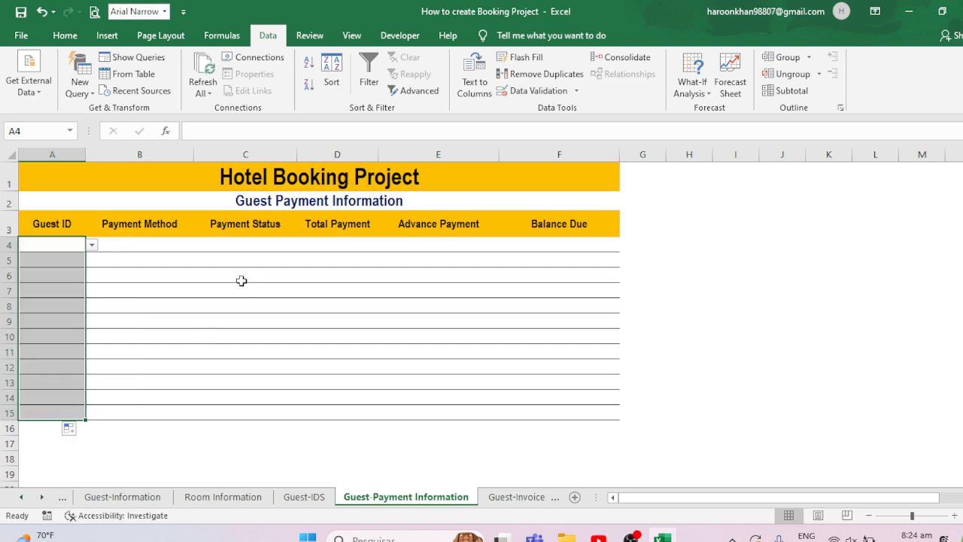
pyautogui.click(161, 249)
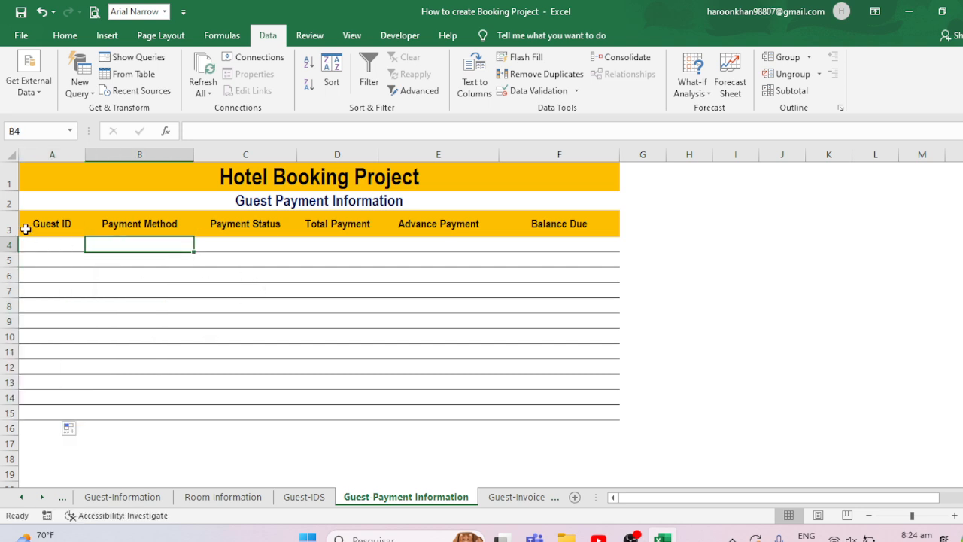
pyautogui.click(50, 246)
pyautogui.click(91, 245)
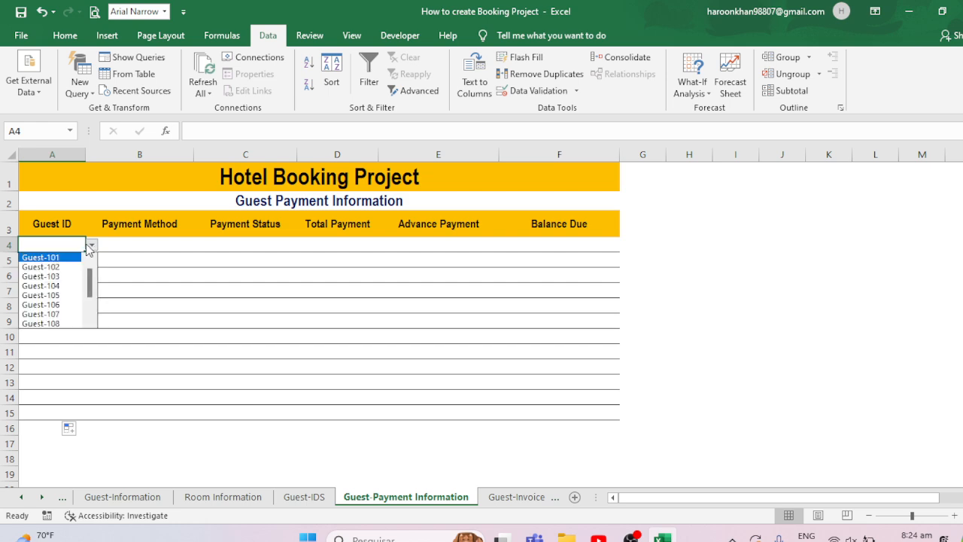
pyautogui.click(54, 257)
# - Give Payment Method cell B4 list validation with source Cash,Debit Card,Cred Card,Master Card
pyautogui.click(135, 246)
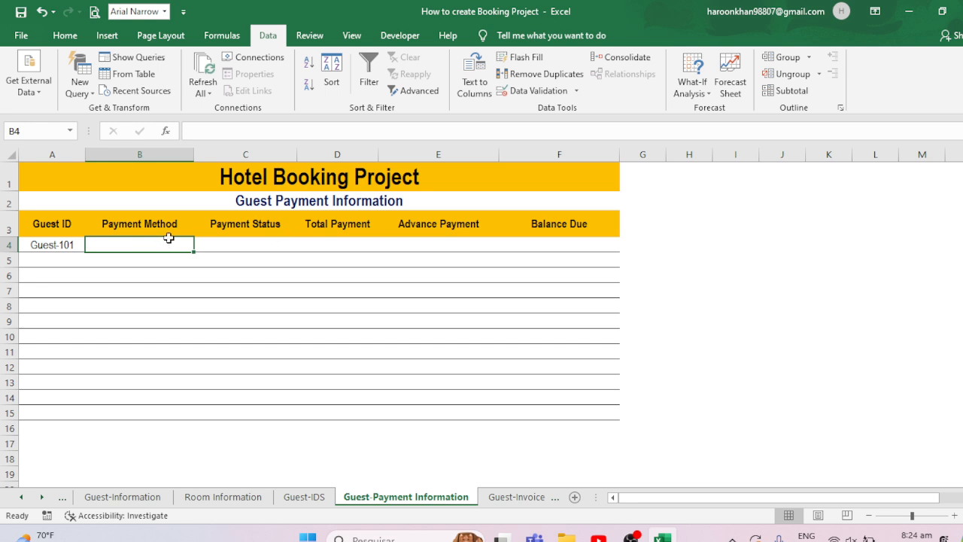
pyautogui.click(529, 92)
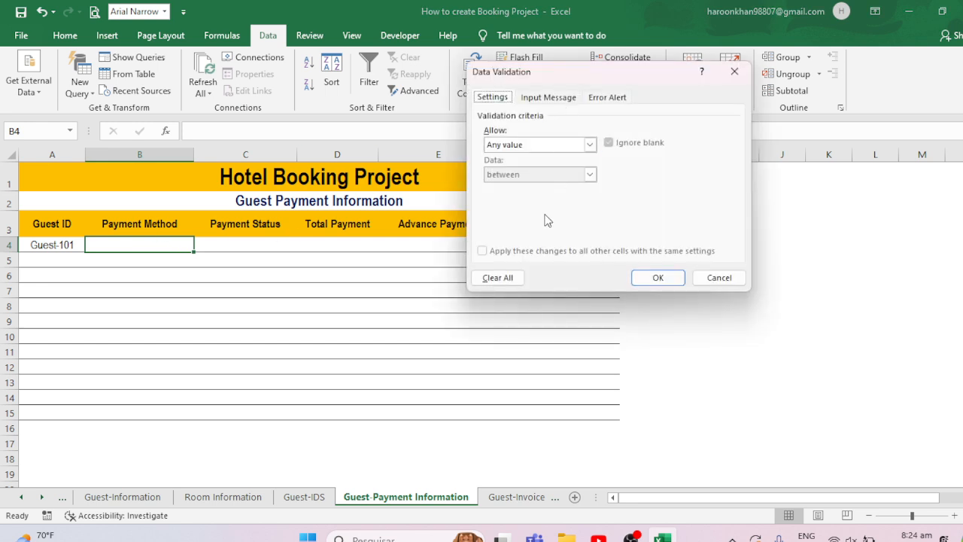
pyautogui.click(572, 144)
pyautogui.click(501, 188)
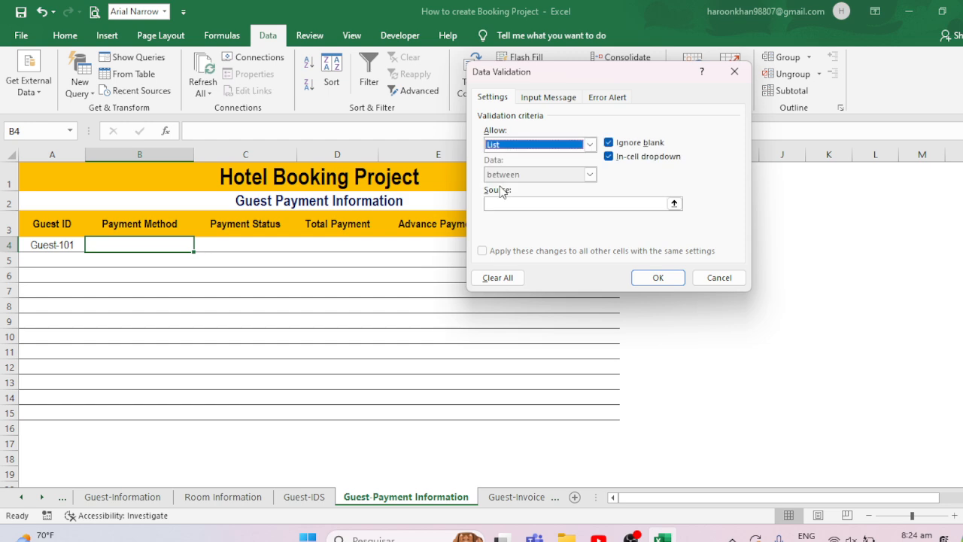
pyautogui.click(499, 203)
pyautogui.write('C')
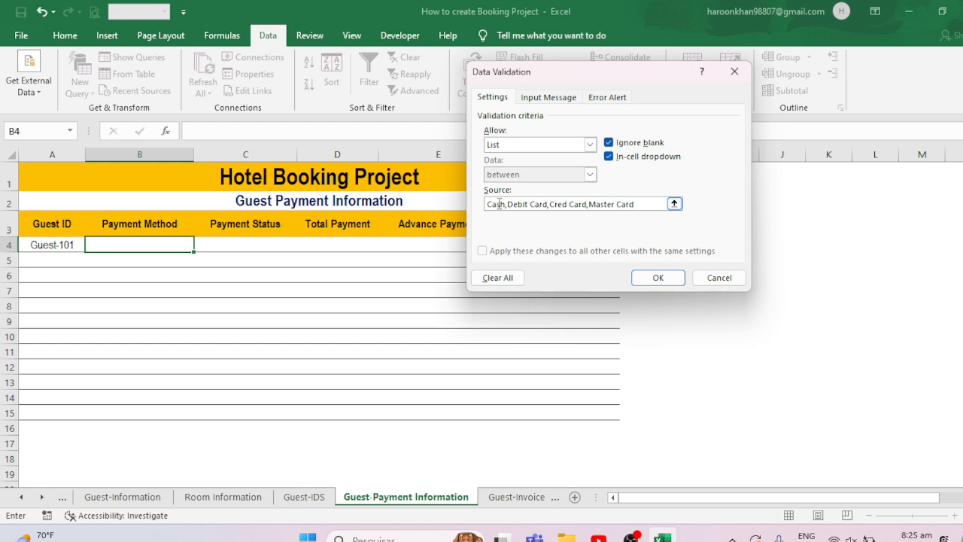
pyautogui.click(664, 278)
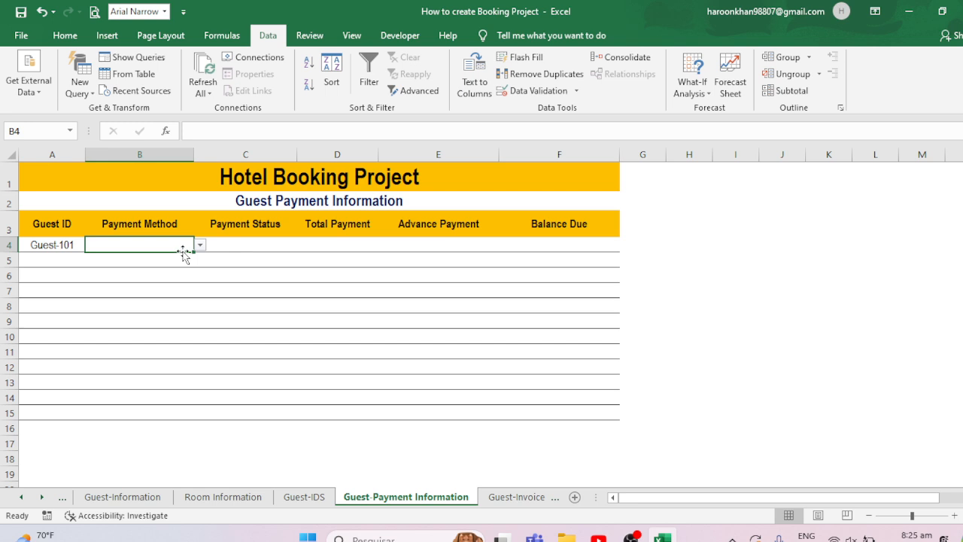
# - Fill the Payment Method drop-down from B4 down to B15
pyautogui.moveTo(194, 253); pyautogui.dragTo(155, 252)
pyautogui.click(200, 245)
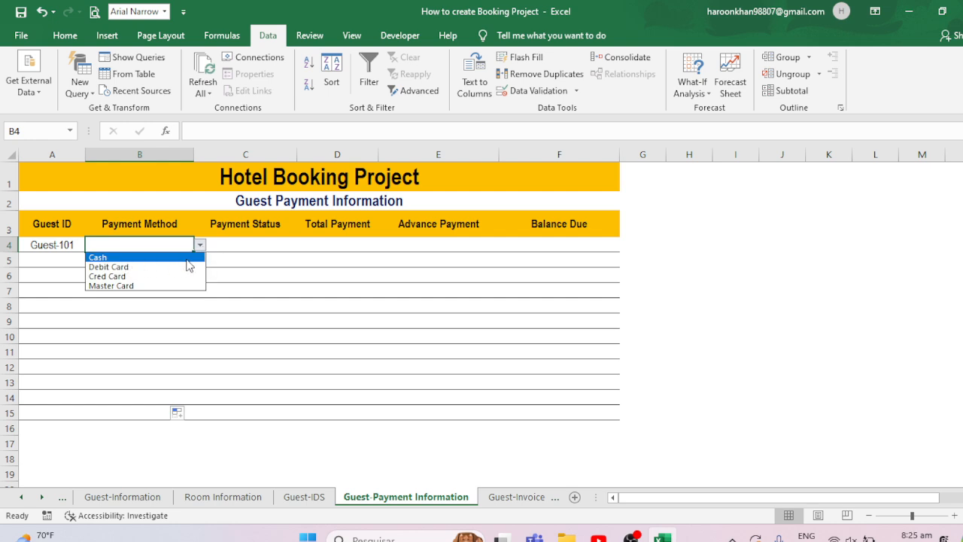
pyautogui.click(255, 242)
# - Give Payment Status cell C4 list validation with source Paid,Pending,Partially
pyautogui.click(242, 244)
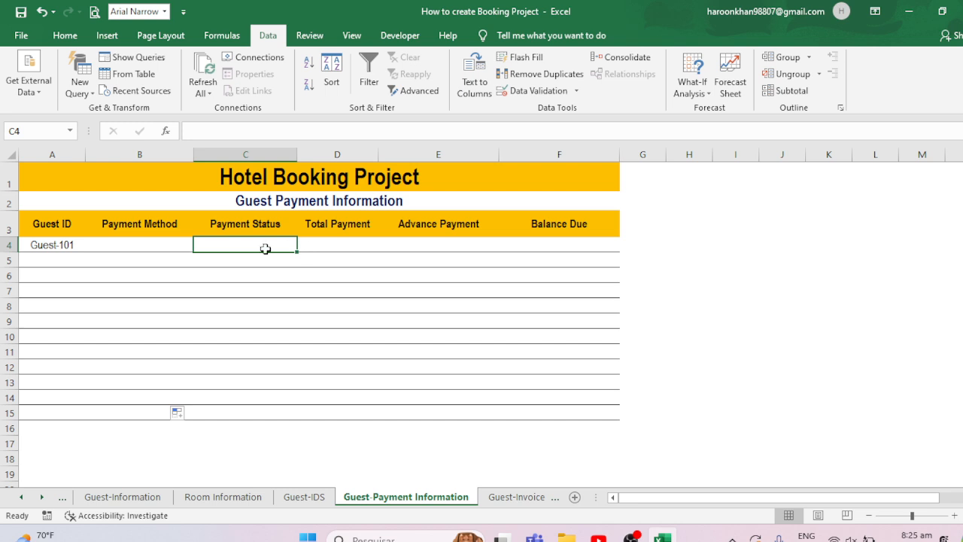
pyautogui.click(536, 90)
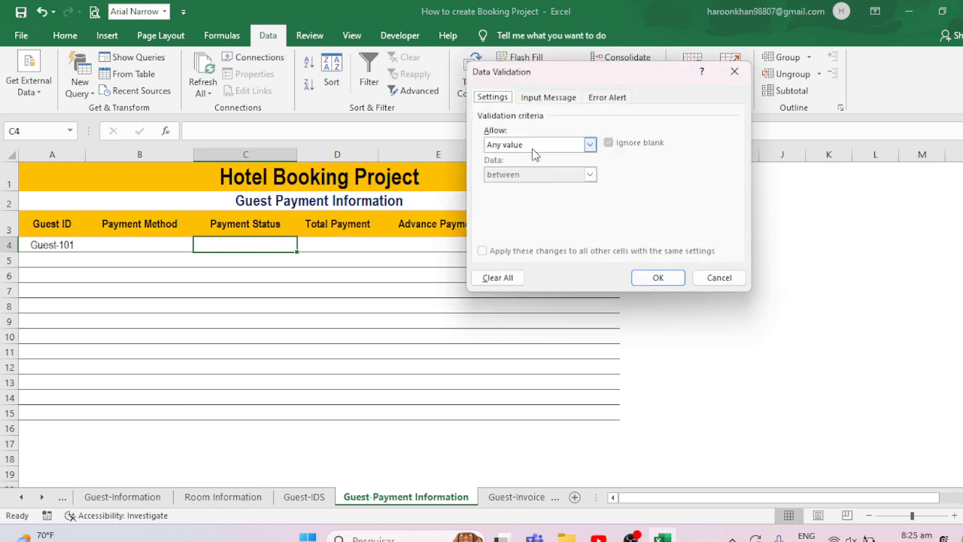
pyautogui.click(532, 148)
pyautogui.click(519, 185)
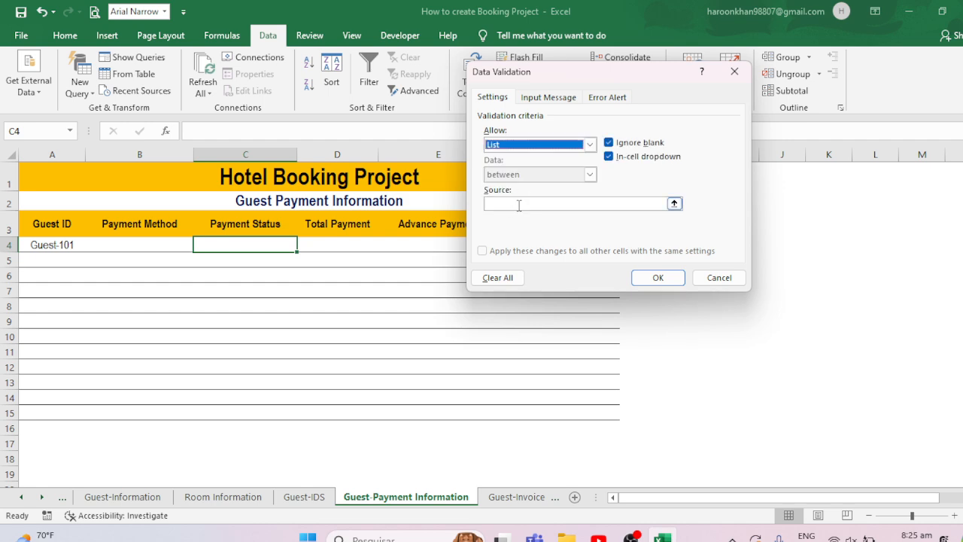
pyautogui.click(518, 205)
pyautogui.write('Paid,Pending,Partially')
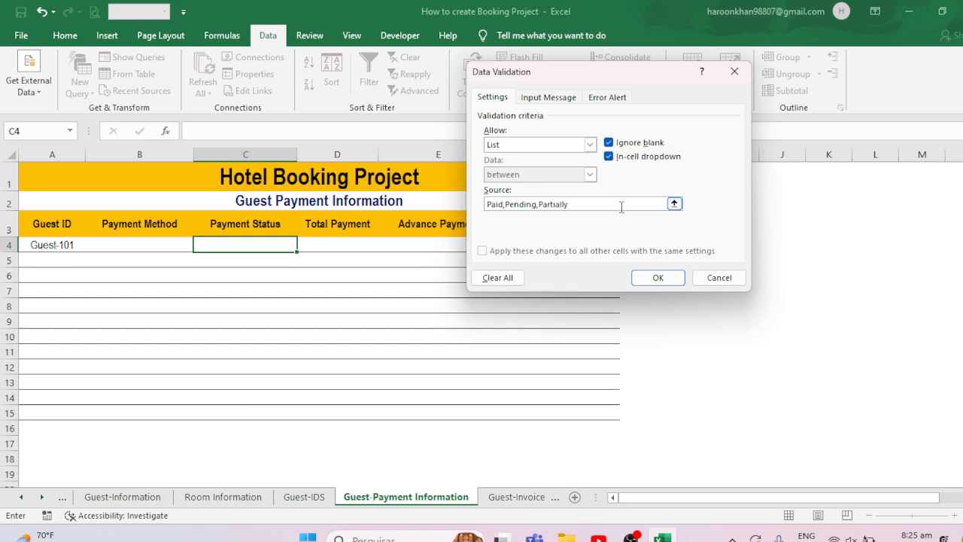
pyautogui.click(656, 276)
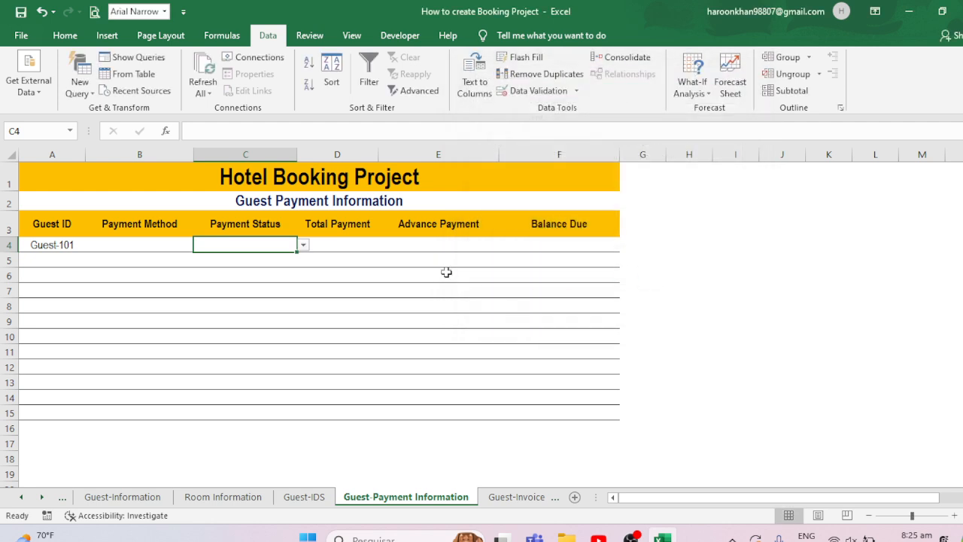
# - Fill the Payment Status drop-down from C4 down to C15
pyautogui.click(303, 245)
pyautogui.click(396, 270)
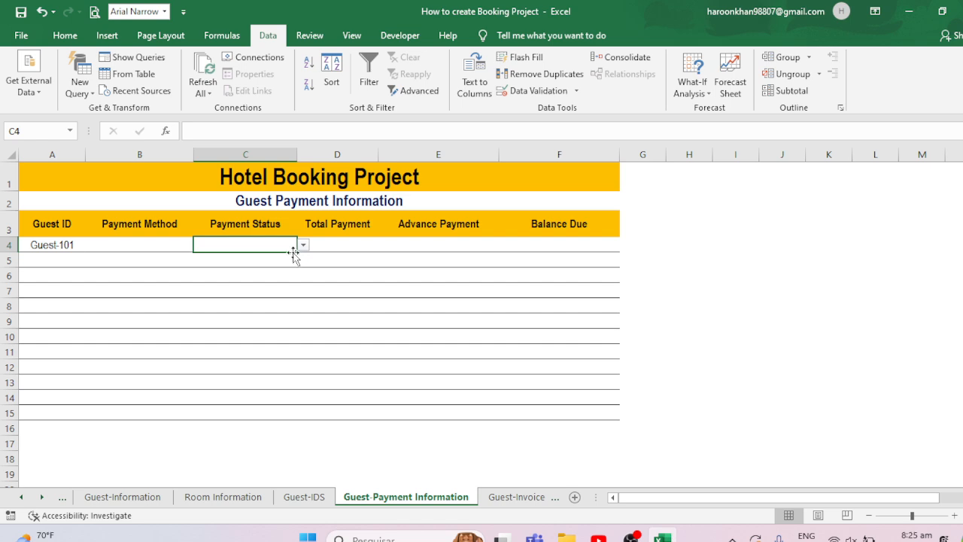
pyautogui.moveTo(298, 255); pyautogui.dragTo(256, 413)
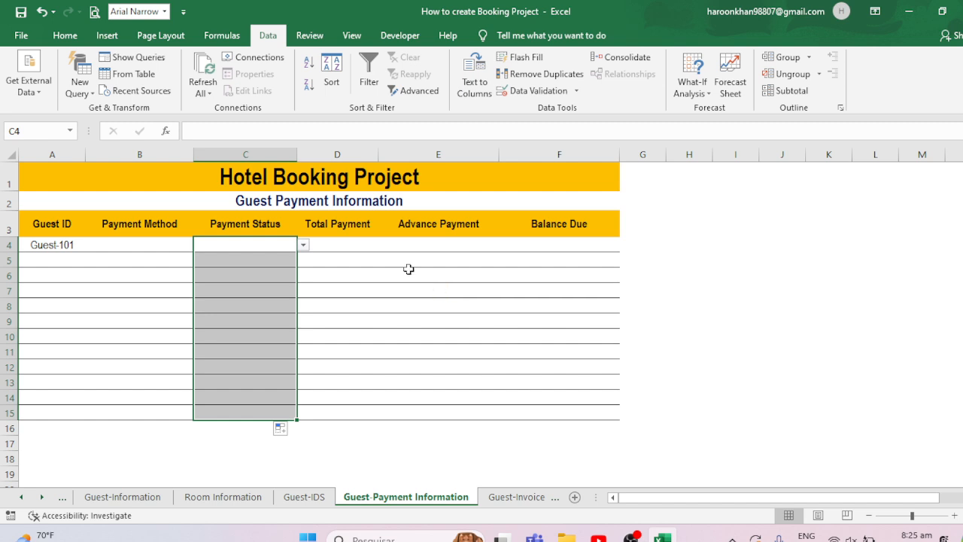
# - Pick Cash as the payment method in B4 and Partially as the payment status in C4
pyautogui.click(339, 242)
pyautogui.click(155, 234)
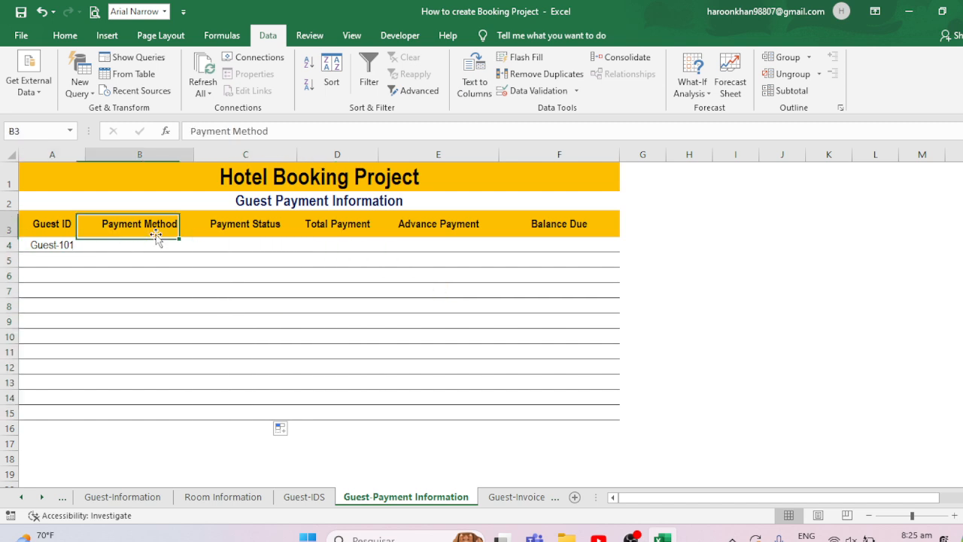
pyautogui.click(153, 242)
pyautogui.click(200, 245)
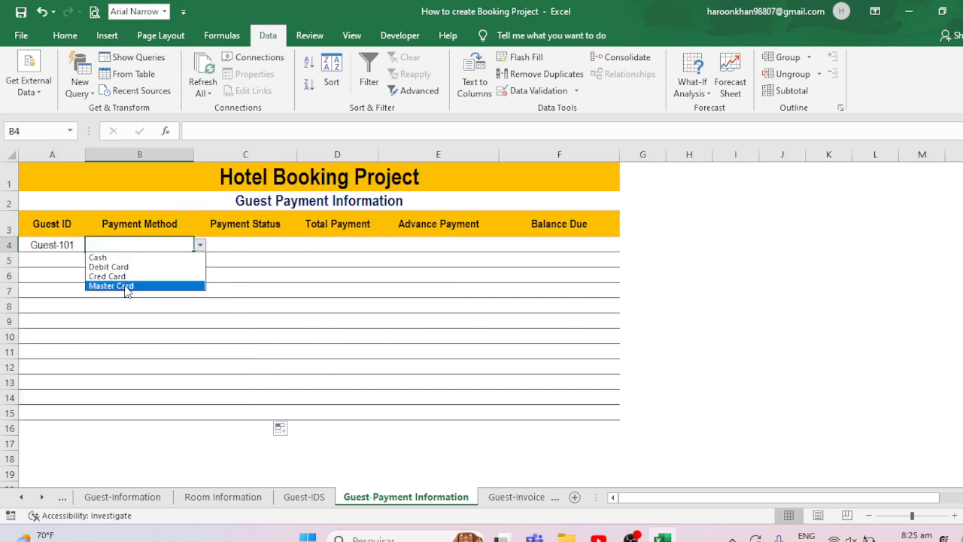
pyautogui.click(106, 257)
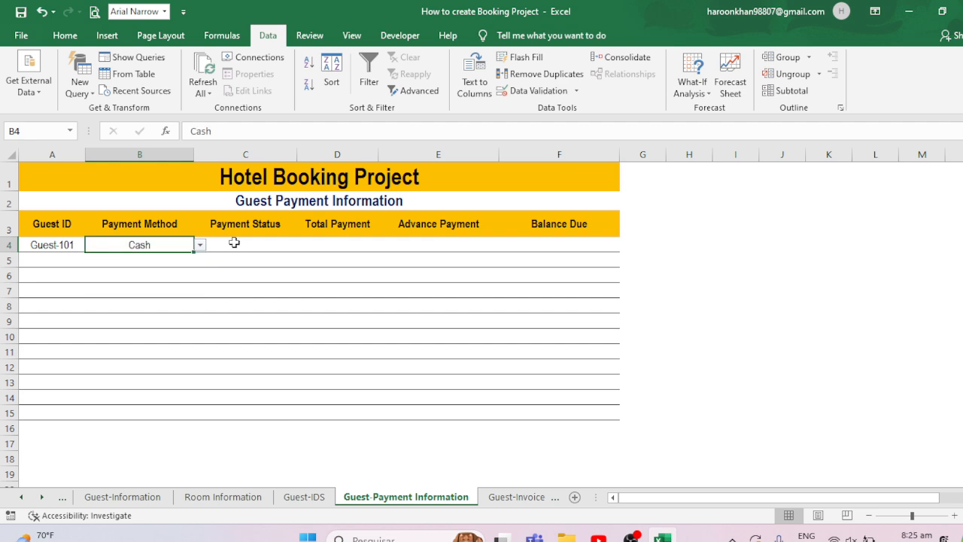
pyautogui.click(234, 245)
pyautogui.click(304, 245)
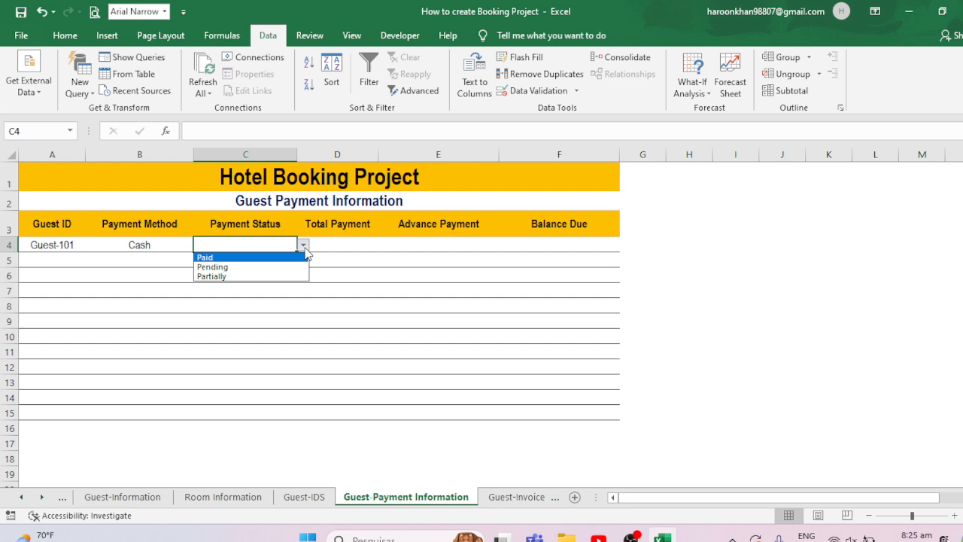
pyautogui.click(229, 277)
# - Enter a VLOOKUP in Total Payment cell D4 that finds A4 in 'Room Information'!$A$3:$H$1048576, column 1, exact match
pyautogui.click(346, 247)
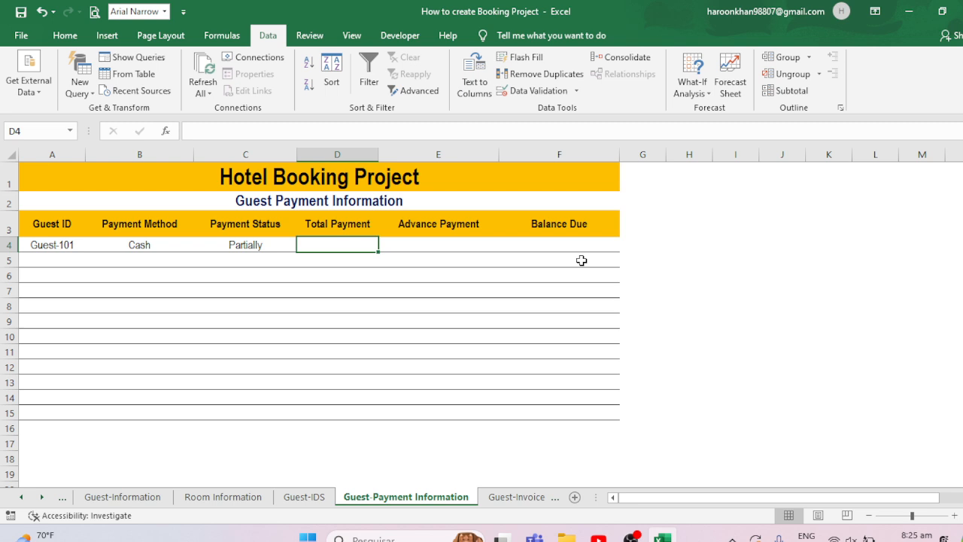
pyautogui.write('=vlook')
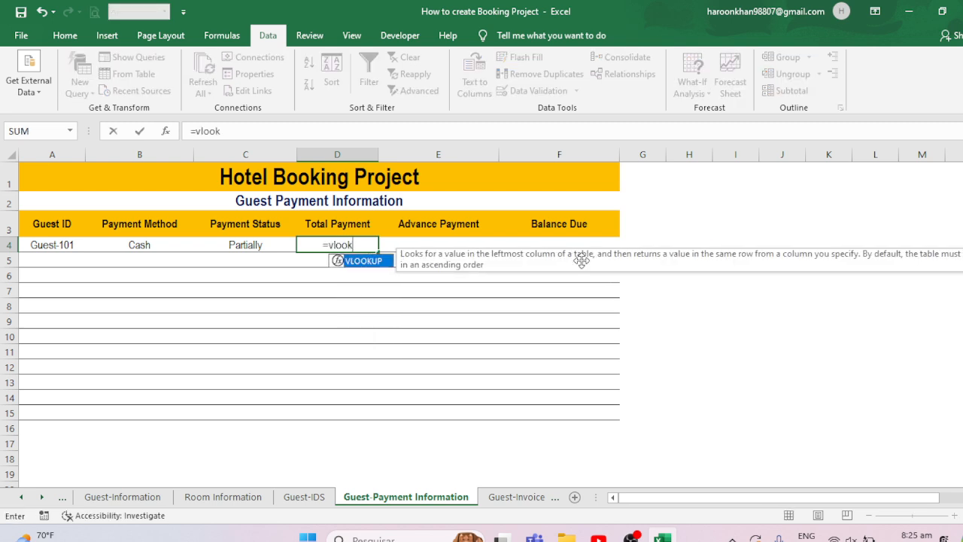
pyautogui.write('up(')
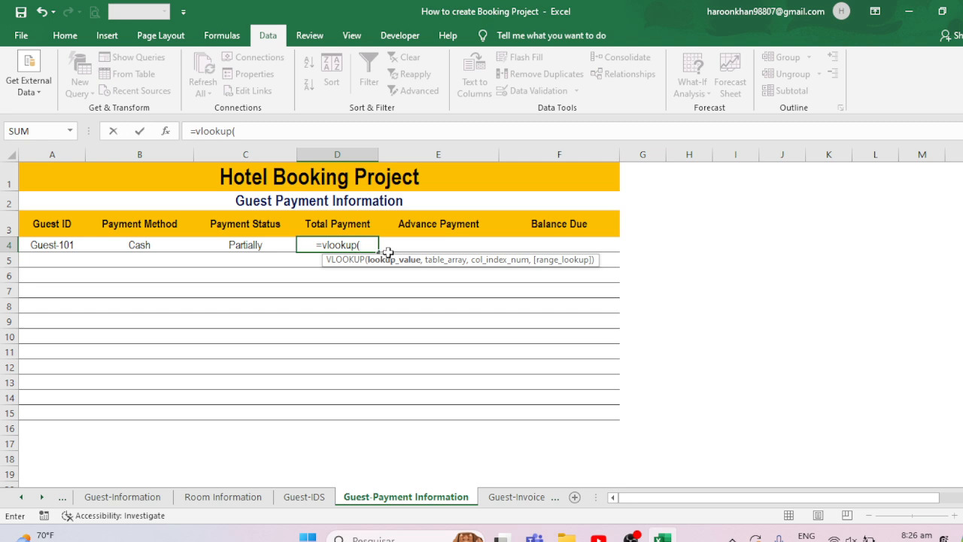
pyautogui.click(63, 250)
pyautogui.write(',')
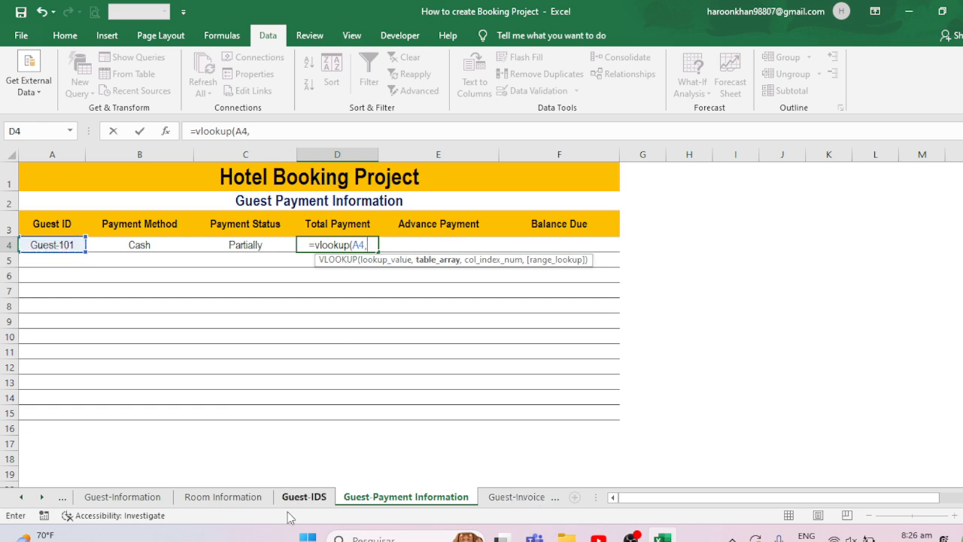
pyautogui.click(219, 501)
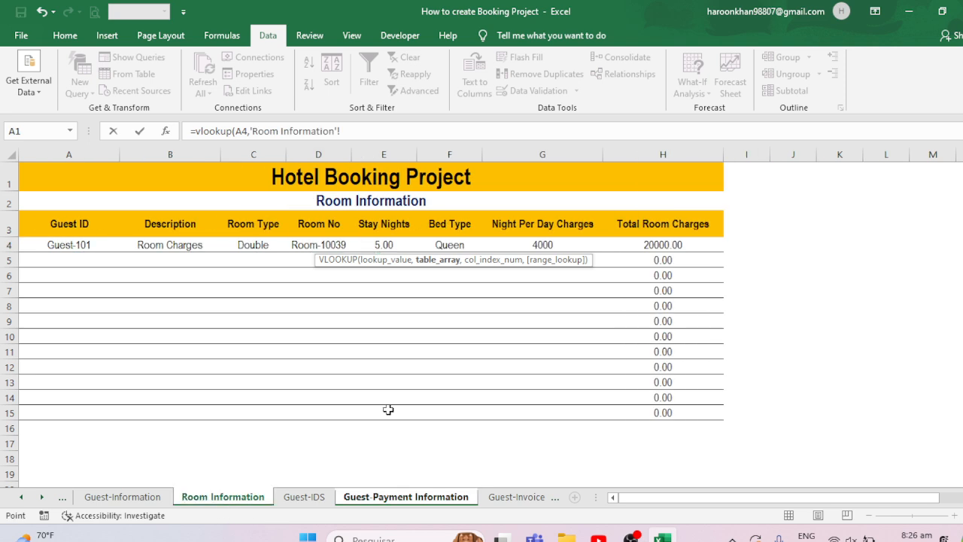
pyautogui.moveTo(58, 225); pyautogui.dragTo(704, 411)
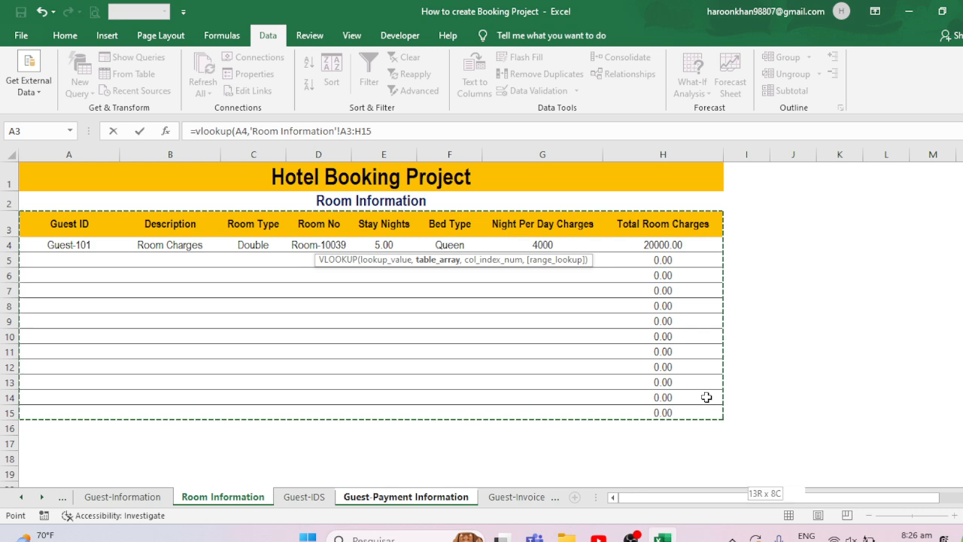
pyautogui.hotkey('ctrl', 'shift', 'Down')
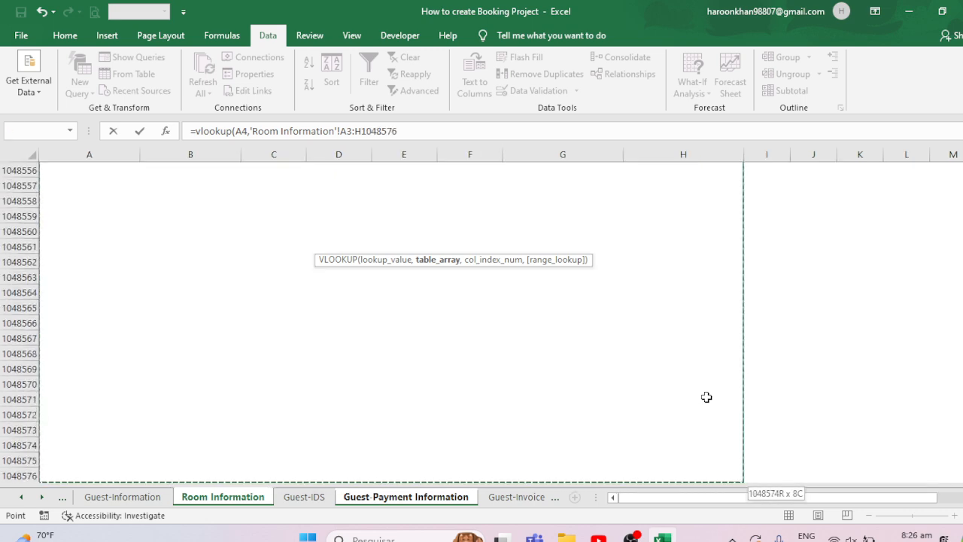
pyautogui.press('F4')
pyautogui.write(',')
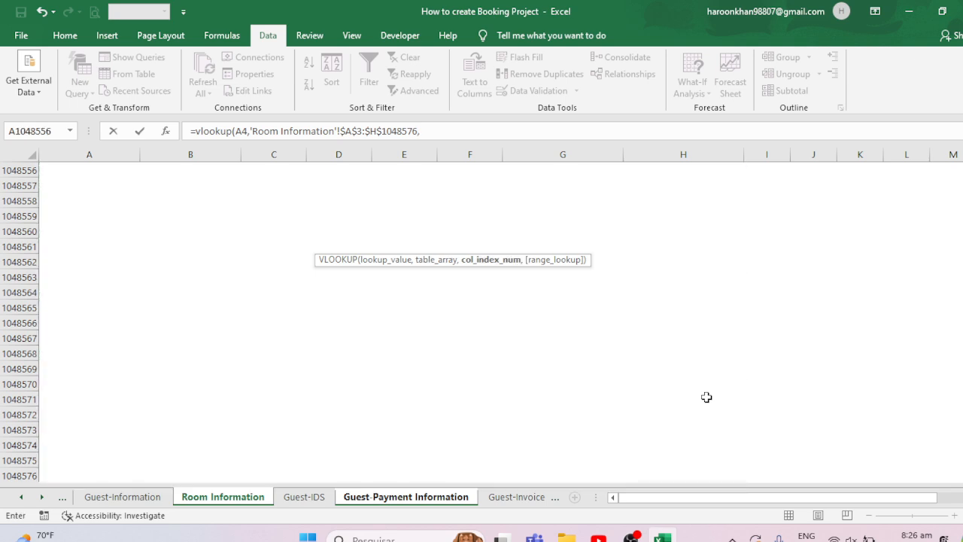
pyautogui.write('1,0')
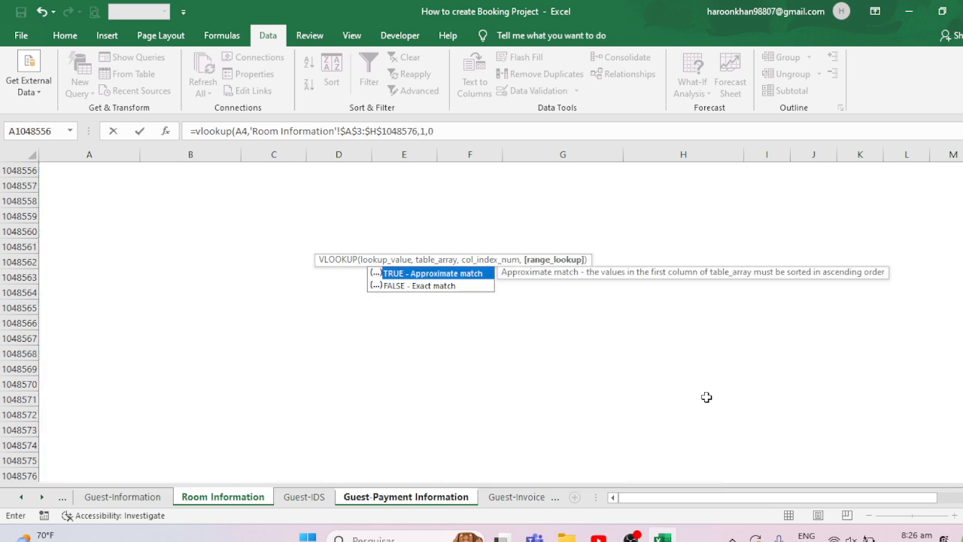
pyautogui.press('Return')
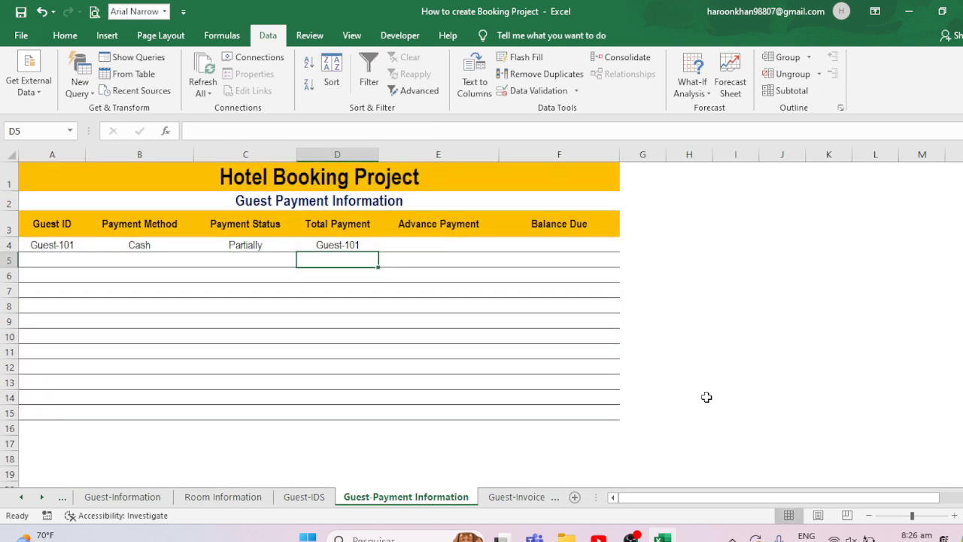
# - Examine the Room Information sheet's columns and the Guest-IDS sheet, then return to Guest-Payment Information
pyautogui.click(352, 245)
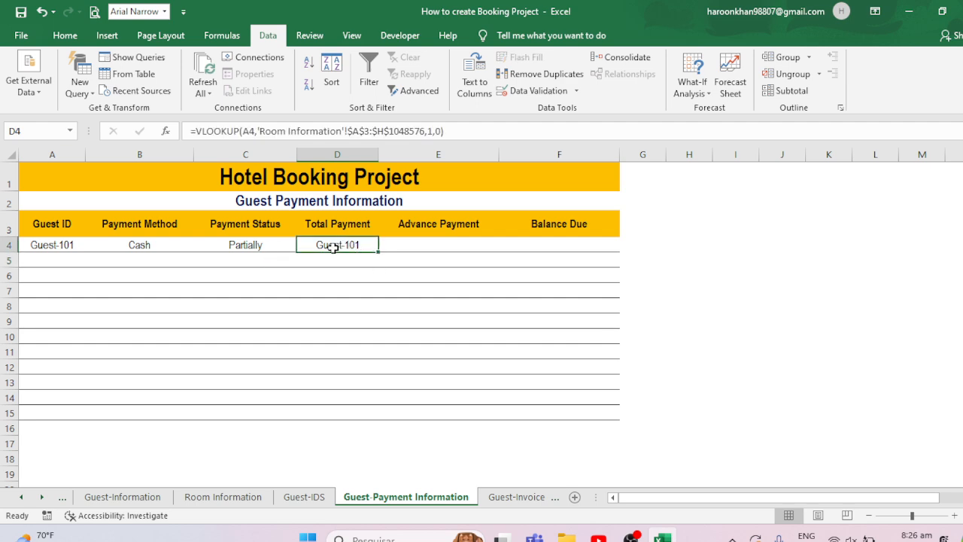
pyautogui.click(224, 497)
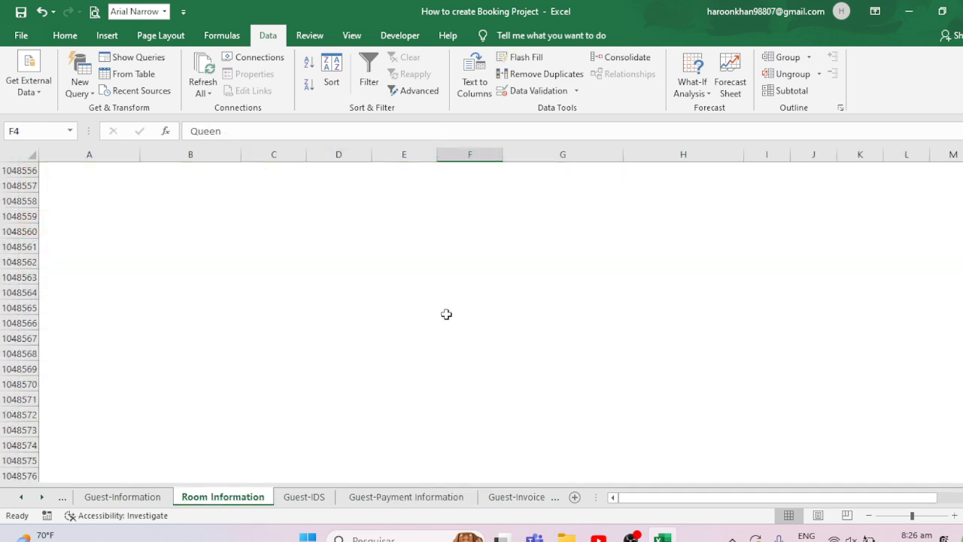
pyautogui.press('Up')
pyautogui.press('Up')
pyautogui.press('Up')
pyautogui.press('Down')
pyautogui.press('Down')
pyautogui.press('Down')
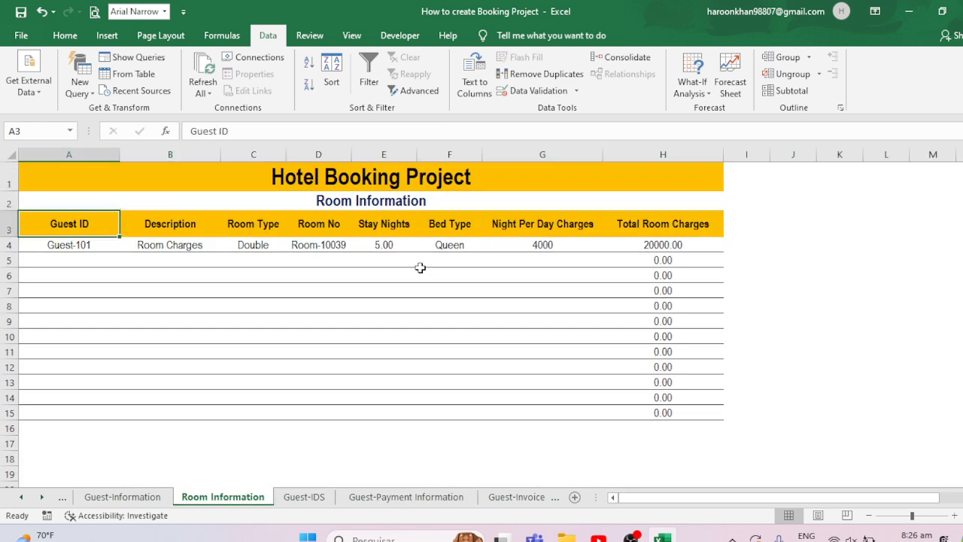
pyautogui.press('Right')
pyautogui.press('Right')
pyautogui.press('Right')
pyautogui.press('Right')
pyautogui.press('Right')
pyautogui.press('Right')
pyautogui.press('Right')
pyautogui.press('Left')
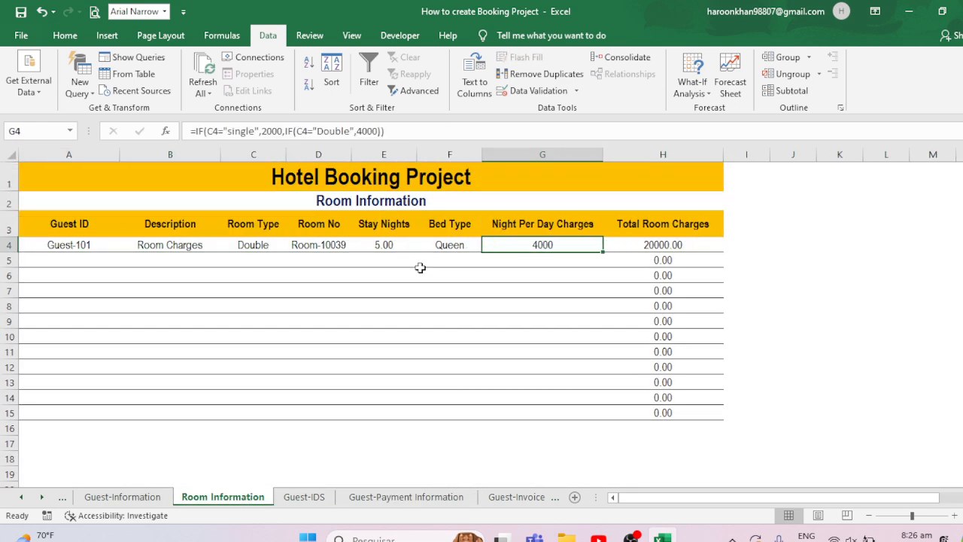
pyautogui.press('Right')
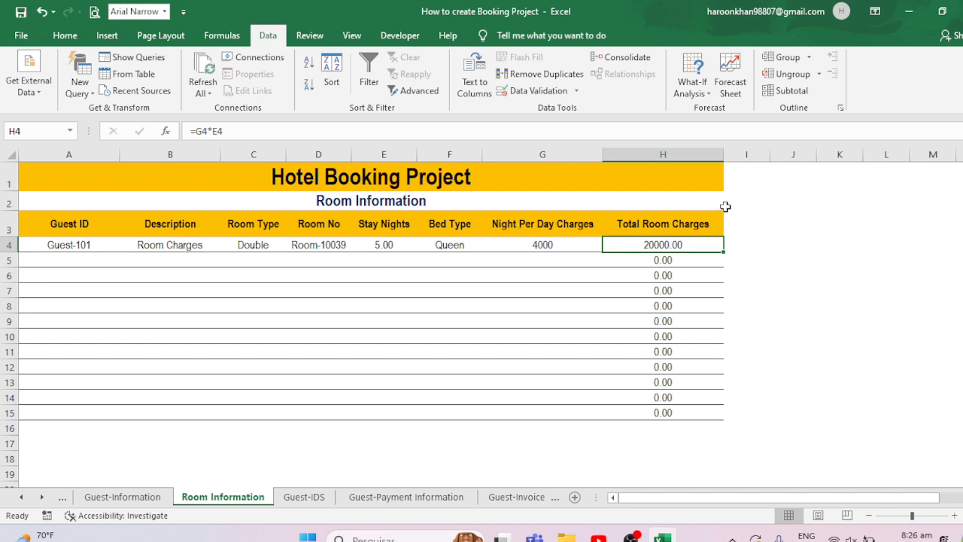
pyautogui.click(304, 498)
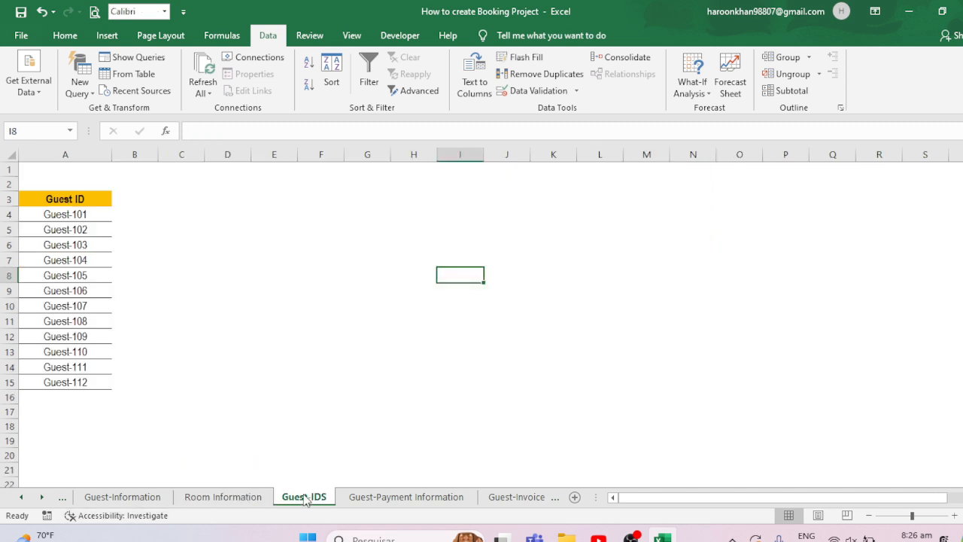
pyautogui.click(385, 497)
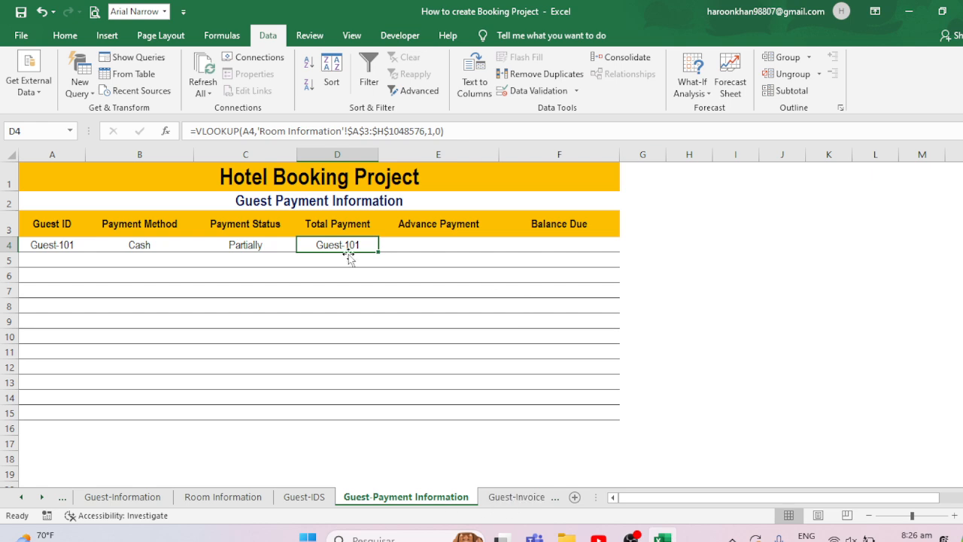
# - Change the VLOOKUP column index in D4 to 8 so it returns the Total Room Charges
pyautogui.click(431, 131)
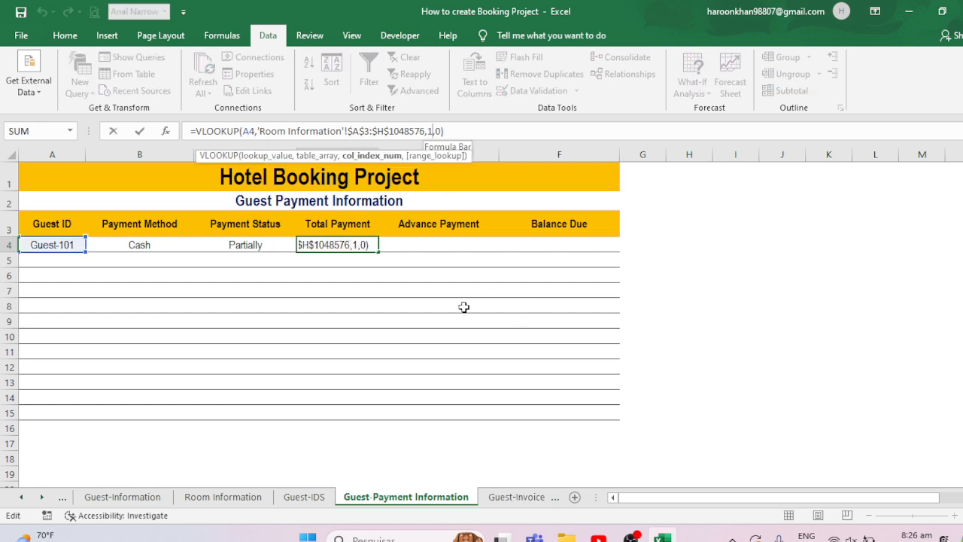
pyautogui.press('BackSpace')
pyautogui.write('5')
pyautogui.press('Return')
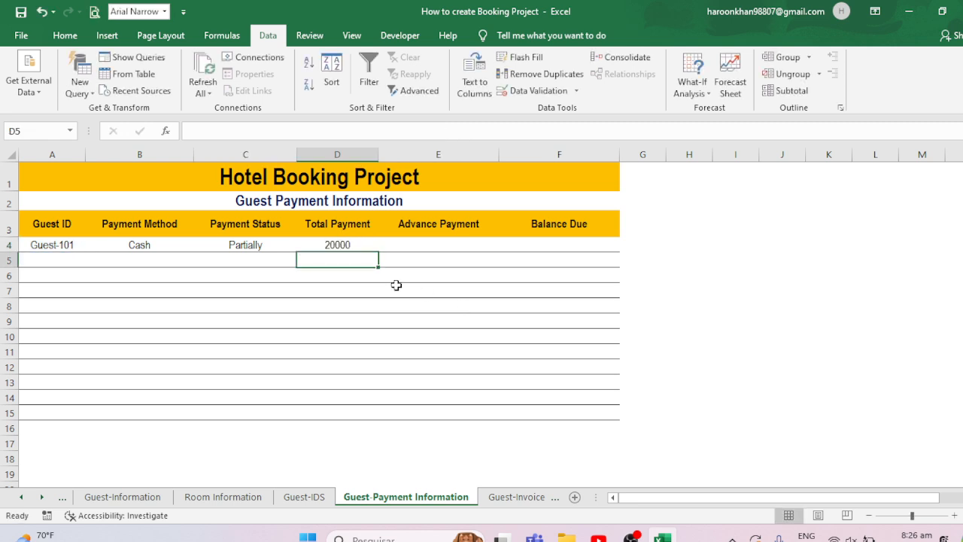
# - Try clearing Guest ID cell A4 to test the lookup, and undo the deletion
pyautogui.click(337, 244)
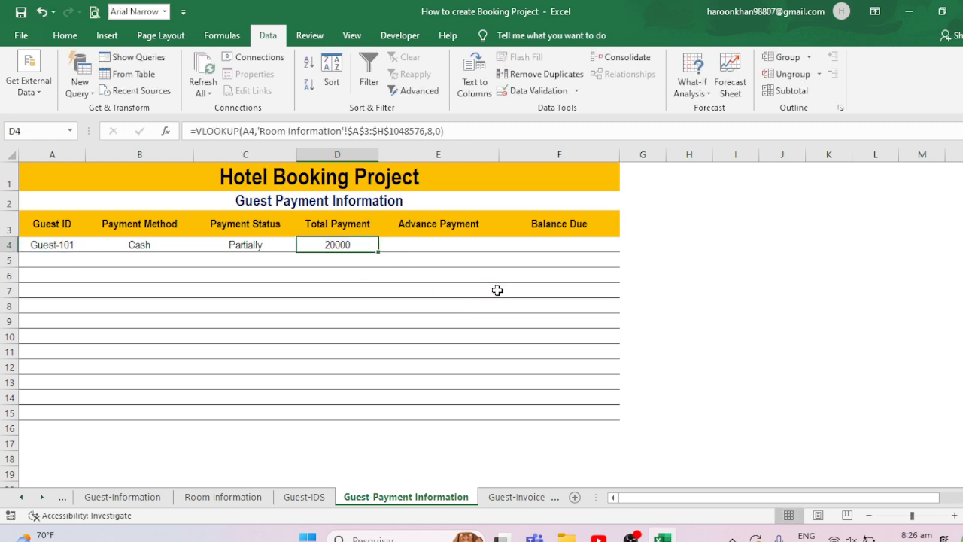
pyautogui.click(80, 255)
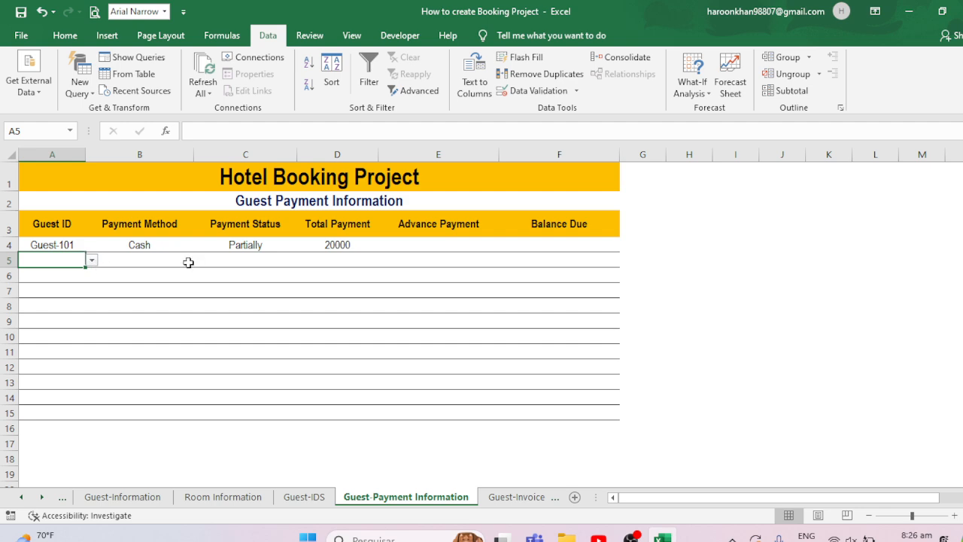
pyautogui.press('Up')
pyautogui.press('BackSpace')
pyautogui.press('Return')
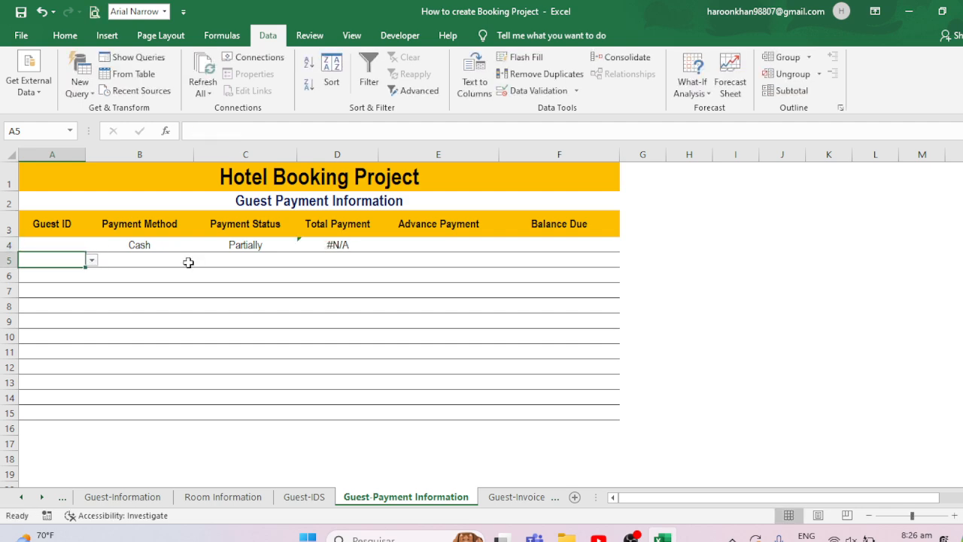
pyautogui.press('Up')
pyautogui.hotkey('ctrl', 'z')
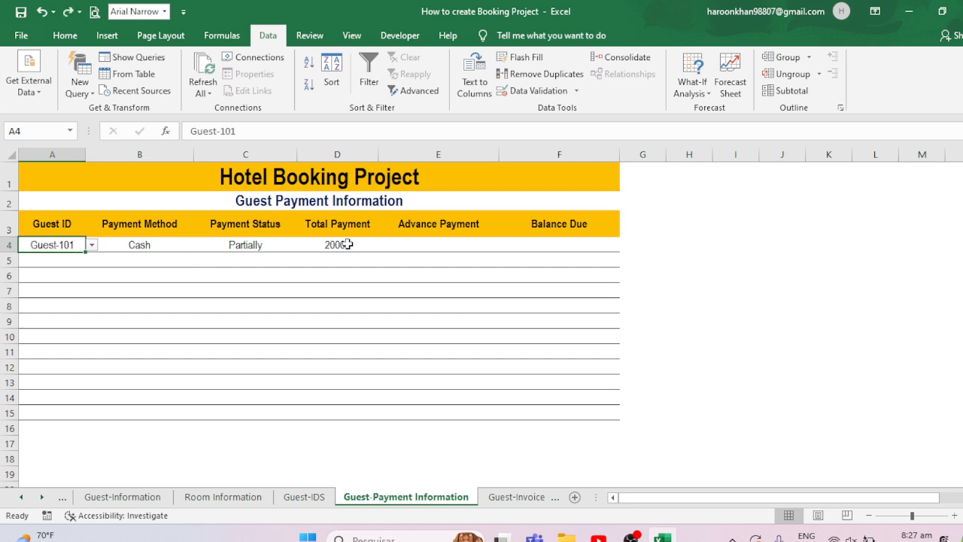
# - Wrap D4's VLOOKUP in IFERROR so errors return an empty string ""
pyautogui.click(347, 244)
pyautogui.click(197, 131)
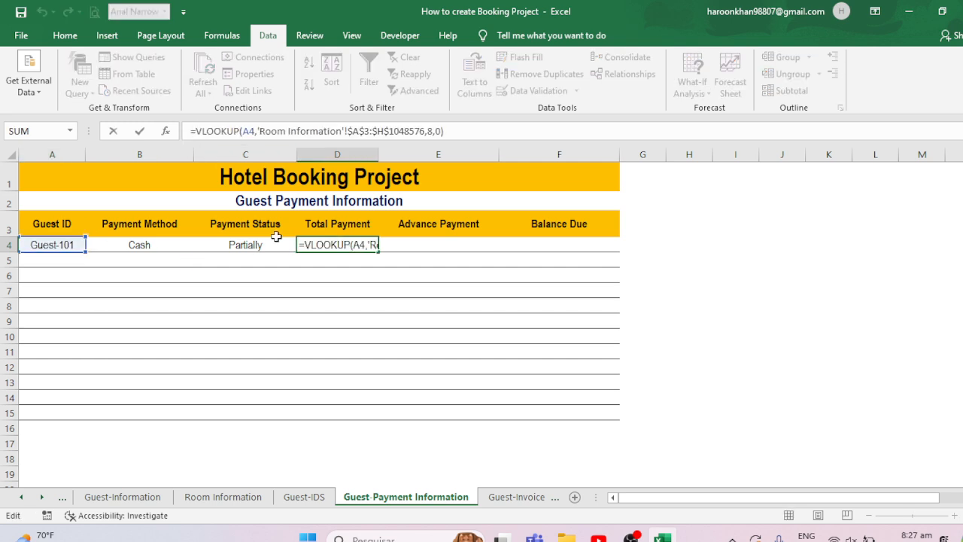
pyautogui.write('if')
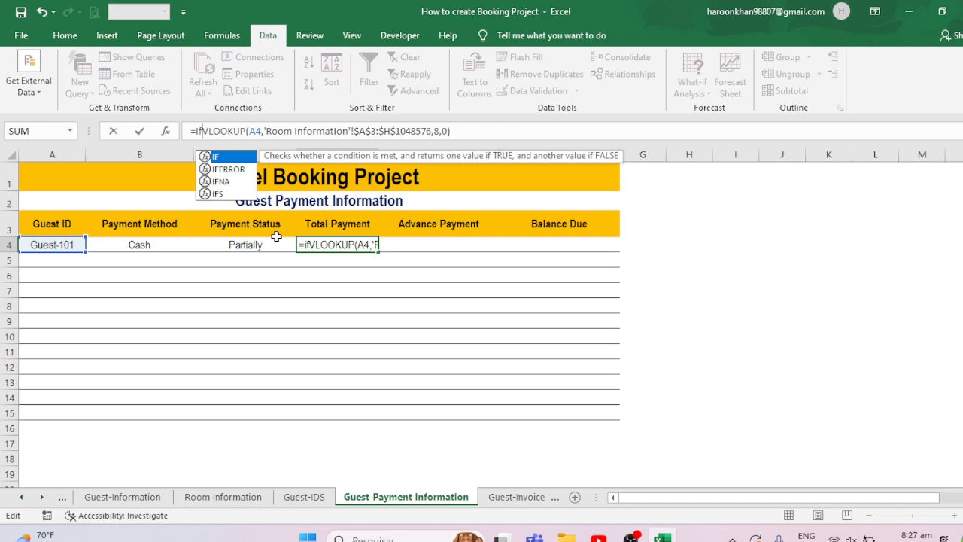
pyautogui.write('error(')
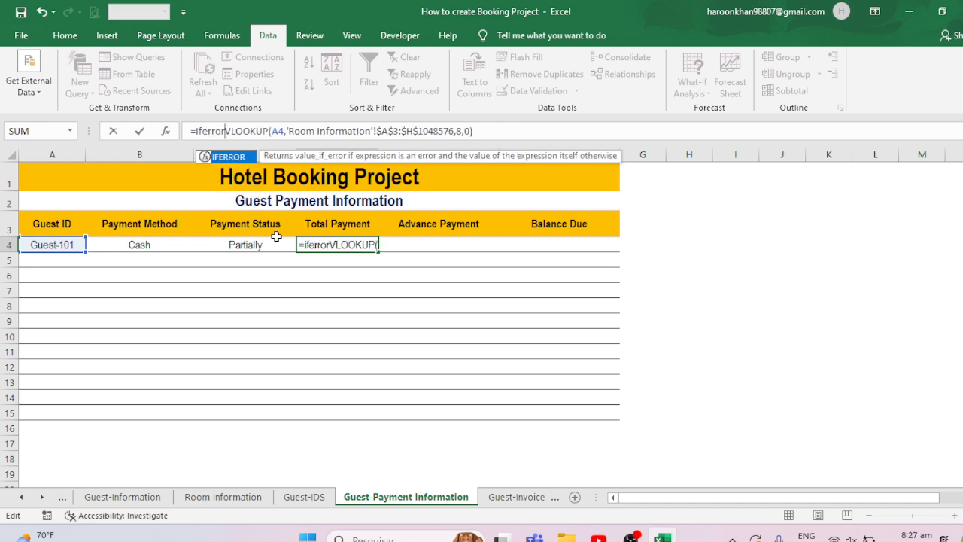
pyautogui.click(496, 131)
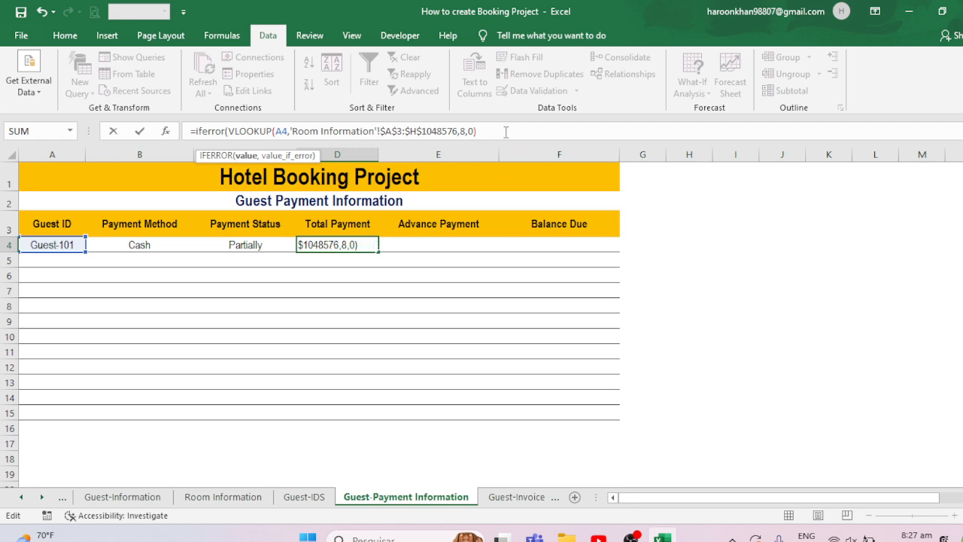
pyautogui.write(',"")')
pyautogui.press('Return')
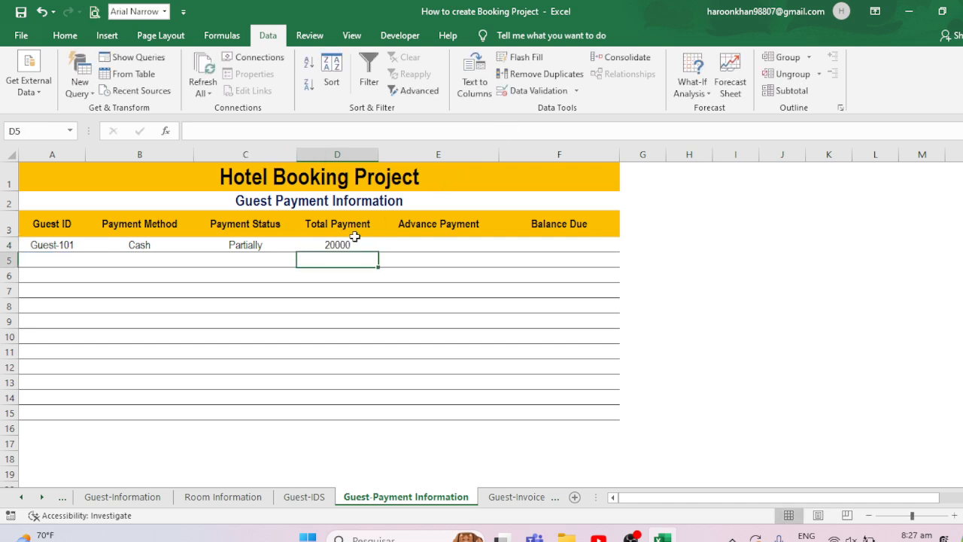
# - Fill the Total Payment formula from D4 down to D15
pyautogui.click(334, 248)
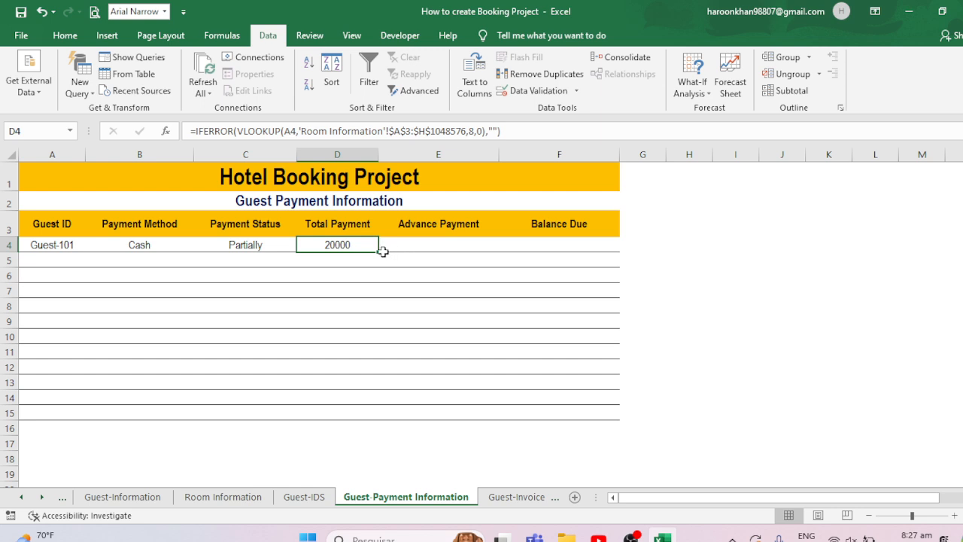
pyautogui.moveTo(378, 254); pyautogui.dragTo(374, 369)
pyautogui.click(365, 368)
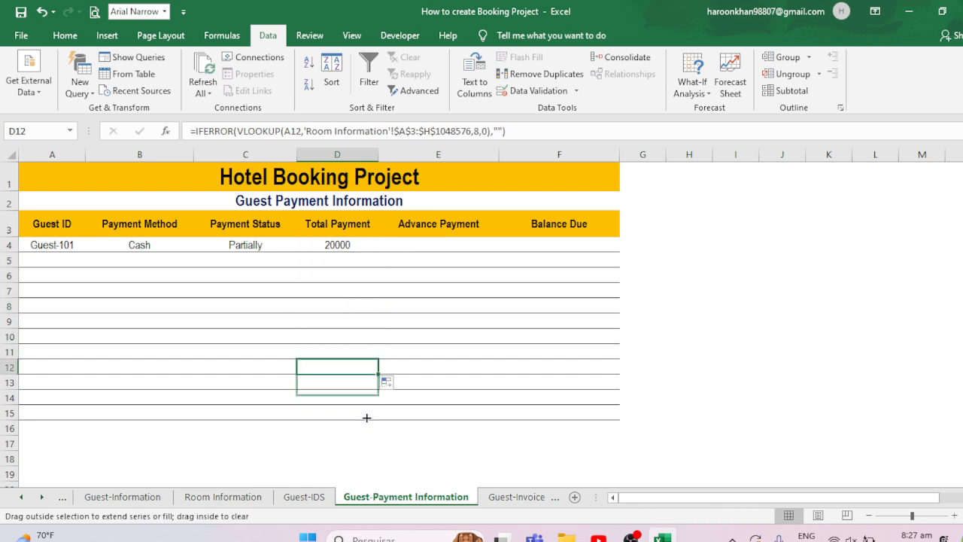
pyautogui.moveTo(366, 418); pyautogui.dragTo(367, 418)
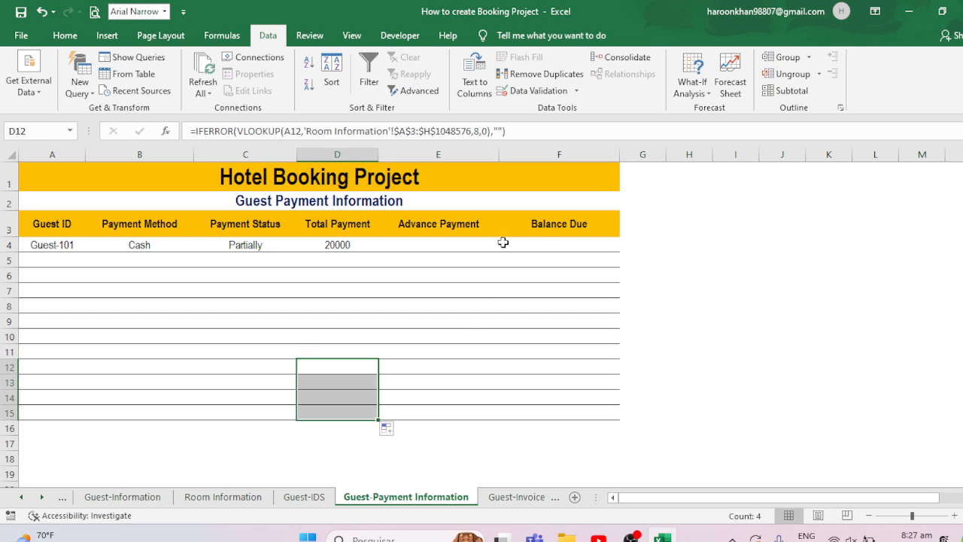
# - Enter a Balance Due formula in F4 subtracting Advance Payment E4 from Total Payment D4
pyautogui.click(439, 244)
pyautogui.click(551, 247)
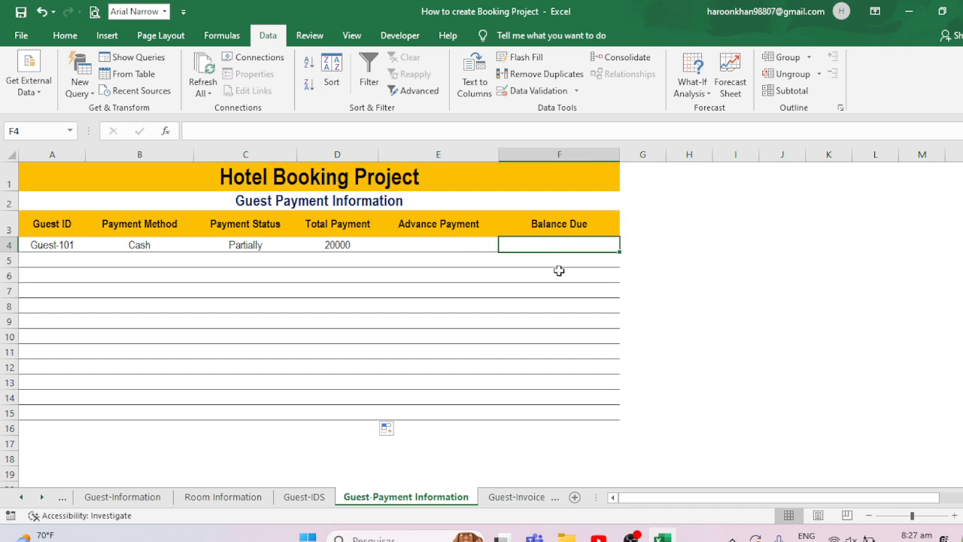
pyautogui.write('=')
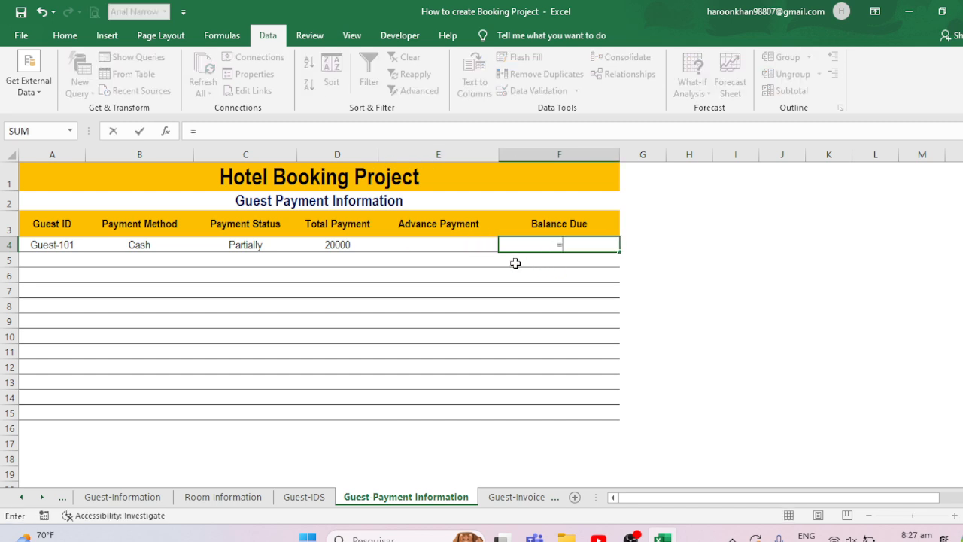
pyautogui.click(335, 245)
pyautogui.write('-')
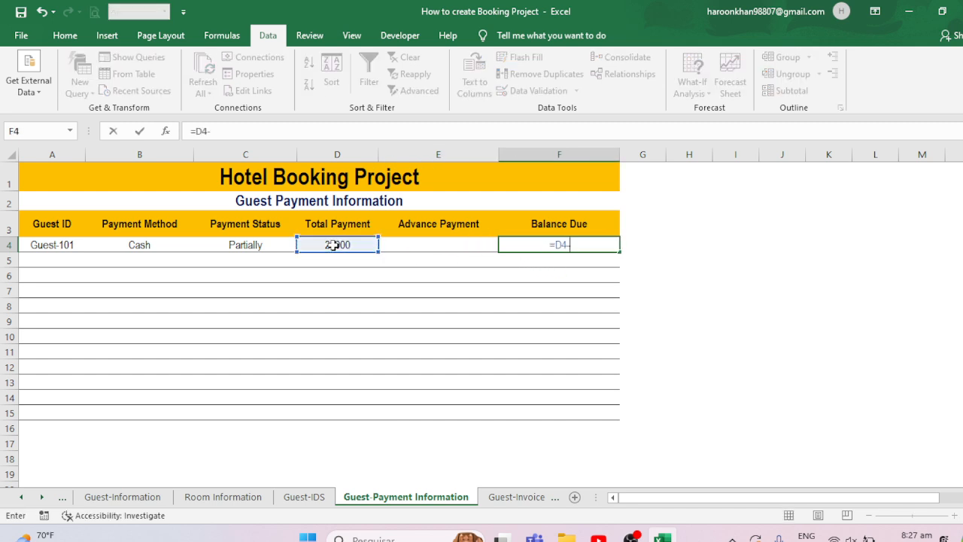
pyautogui.click(416, 241)
pyautogui.press('Return')
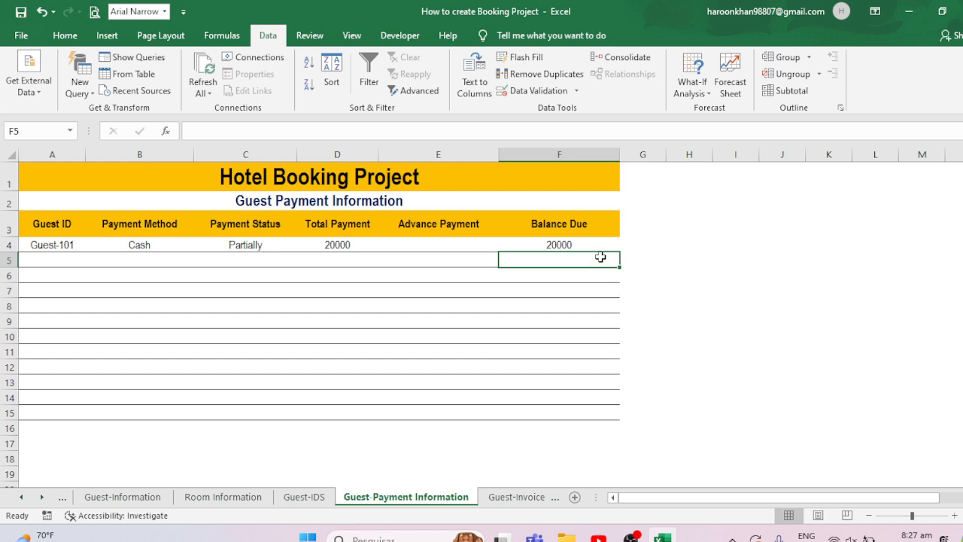
# - Try filling the Balance Due formula from F4 down to F13, and undo the fill
pyautogui.click(577, 243)
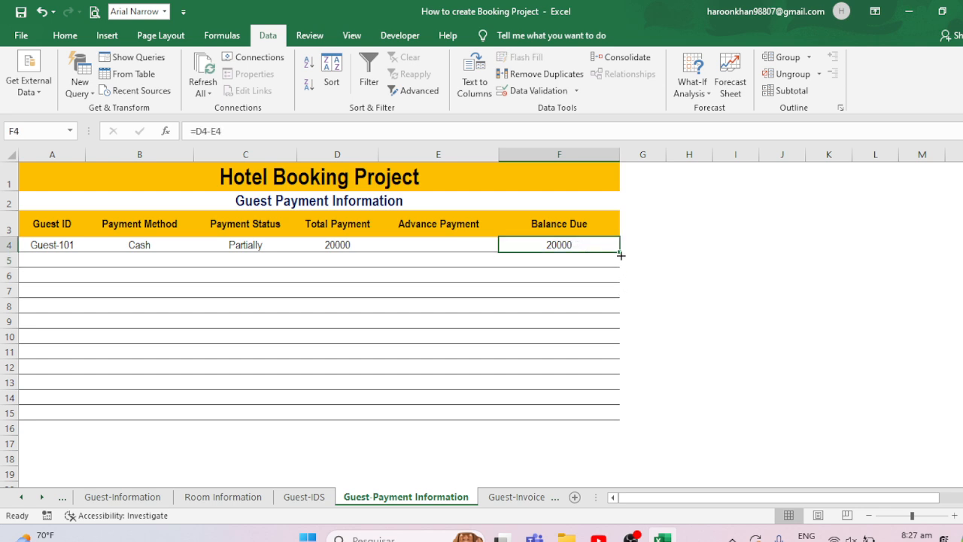
pyautogui.moveTo(621, 255); pyautogui.dragTo(607, 395)
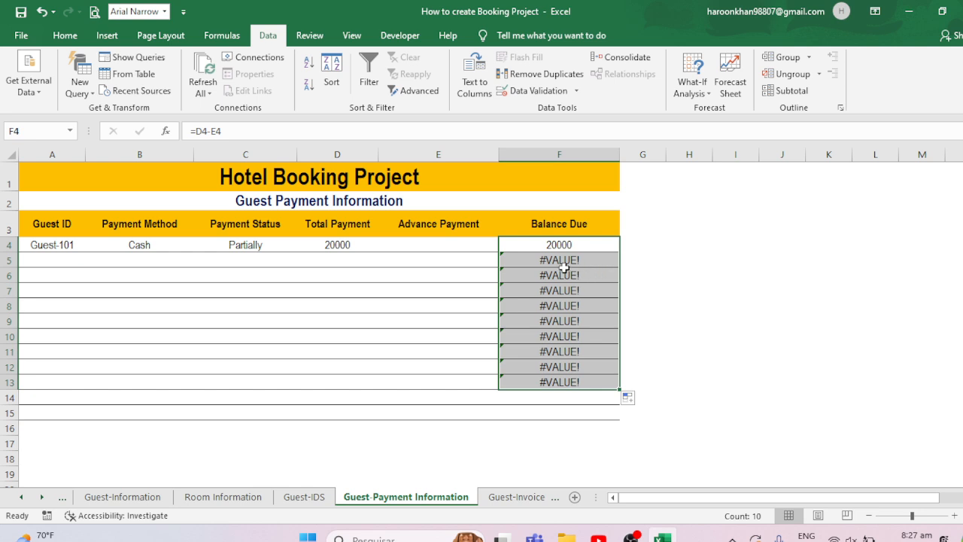
pyautogui.hotkey('ctrl', 'z')
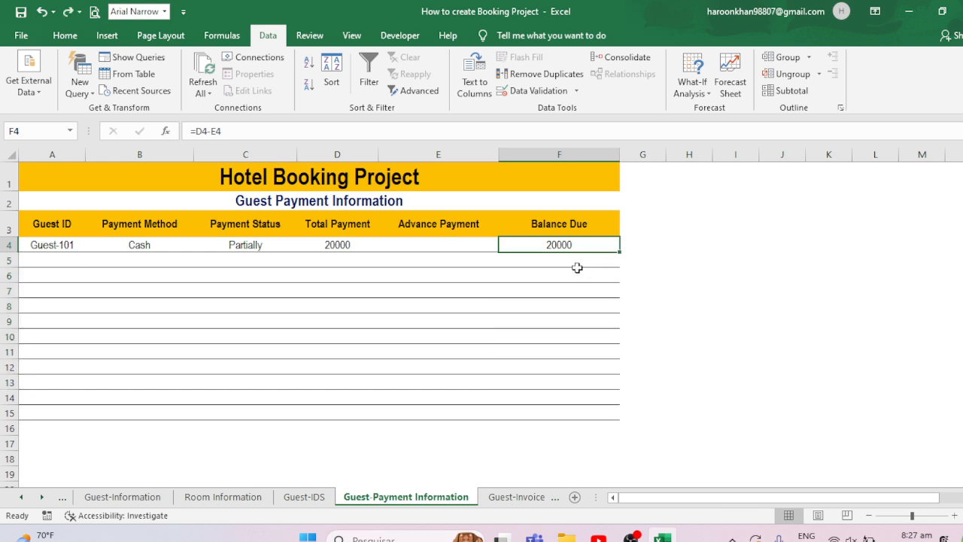
# - Enter a running balance formula =D5+F4-E5 in Balance Due cell F5
pyautogui.click(577, 271)
pyautogui.click(568, 259)
pyautogui.write('=')
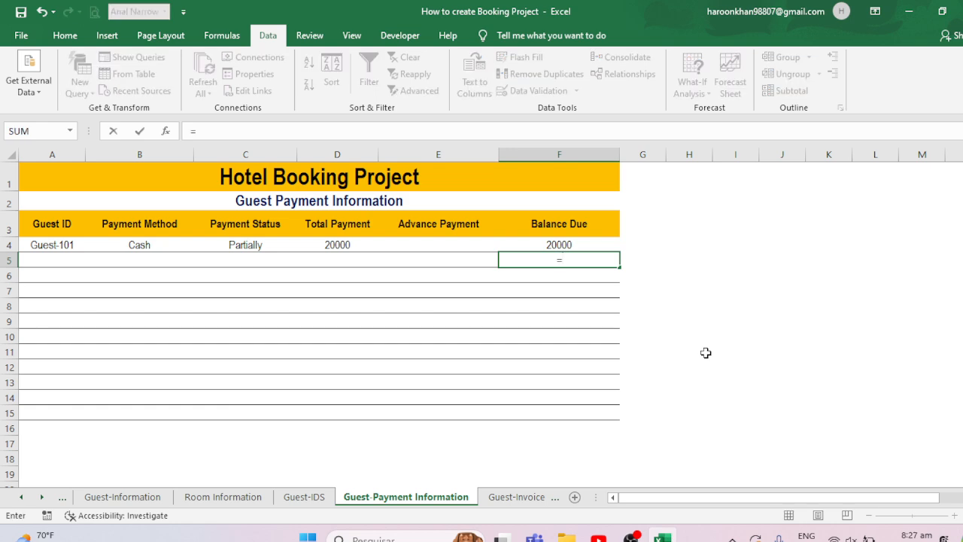
pyautogui.click(342, 261)
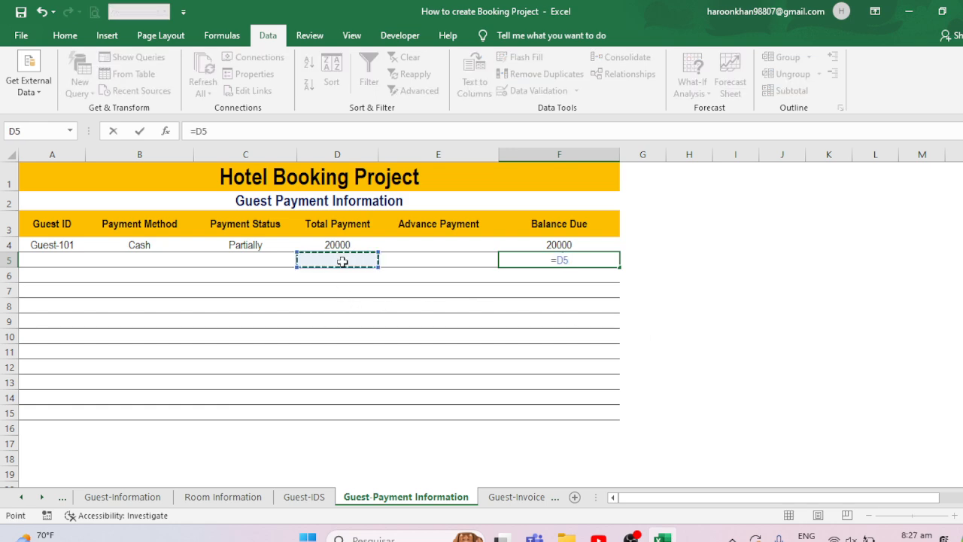
pyautogui.write('+F4-')
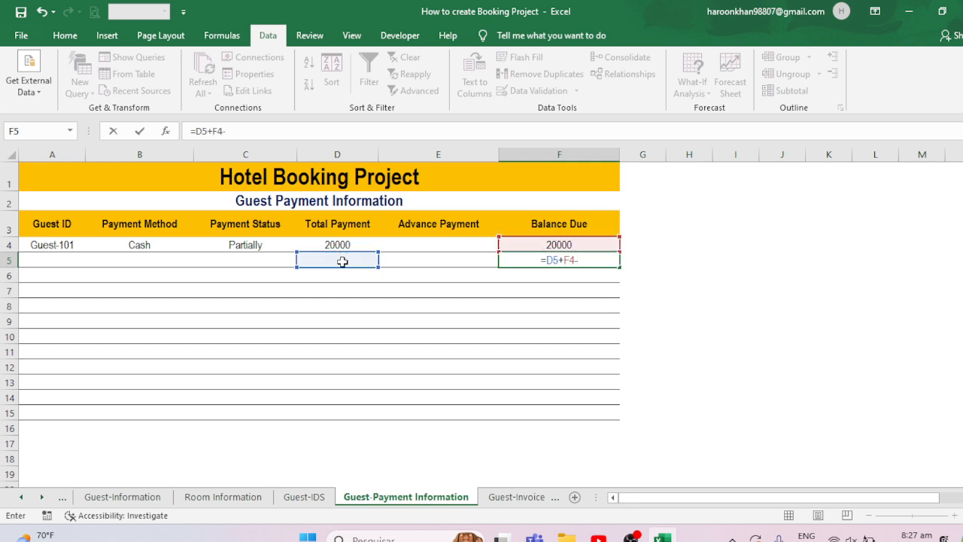
pyautogui.press('Left')
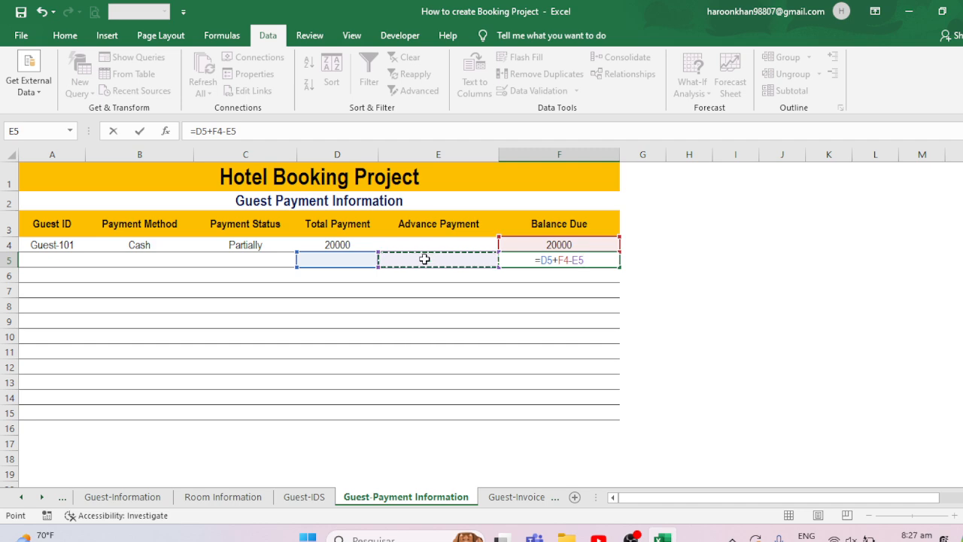
pyautogui.press('Return')
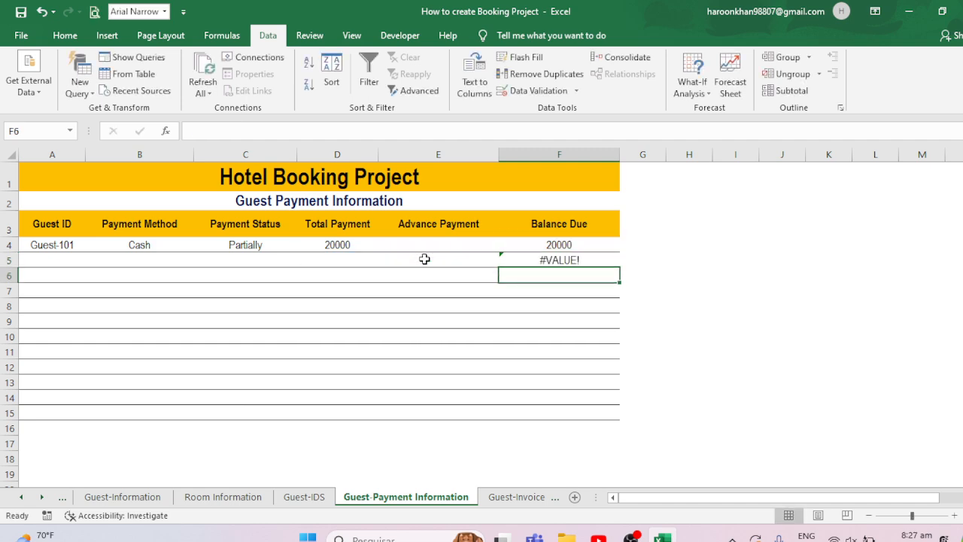
# - Delete the running balance formula from F5
pyautogui.click(550, 260)
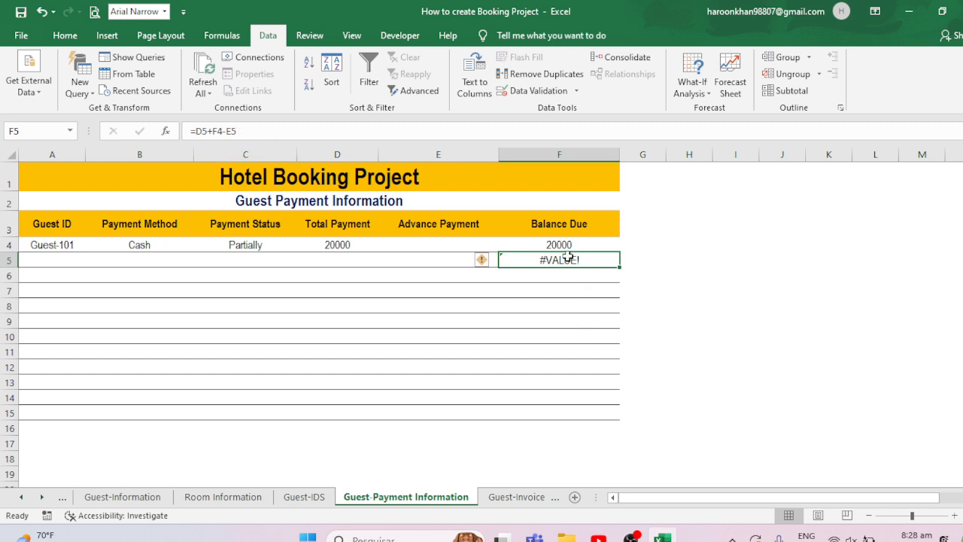
pyautogui.click(338, 244)
pyautogui.click(578, 261)
pyautogui.press('Delete')
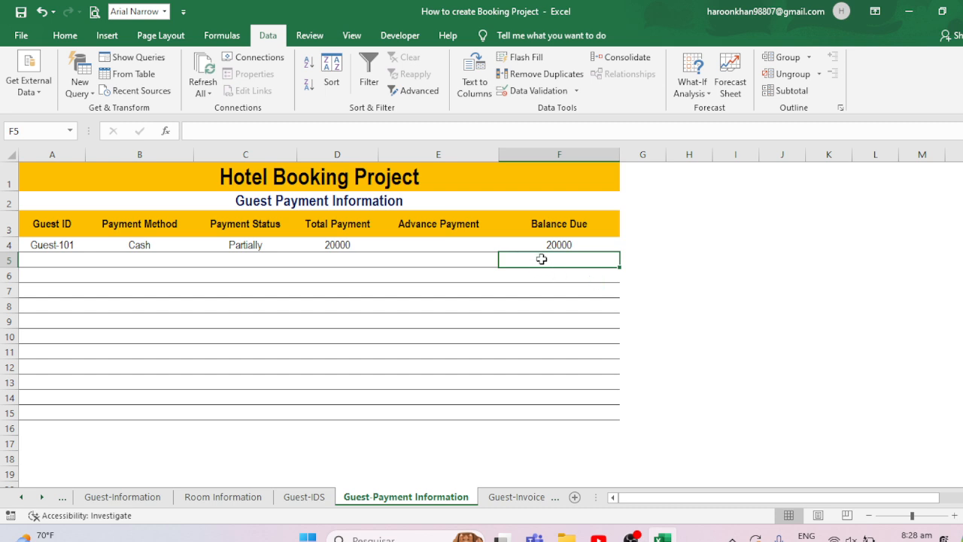
# - Fill the Balance Due formula from F4 down to F8, then clear F5 through F11
pyautogui.click(592, 239)
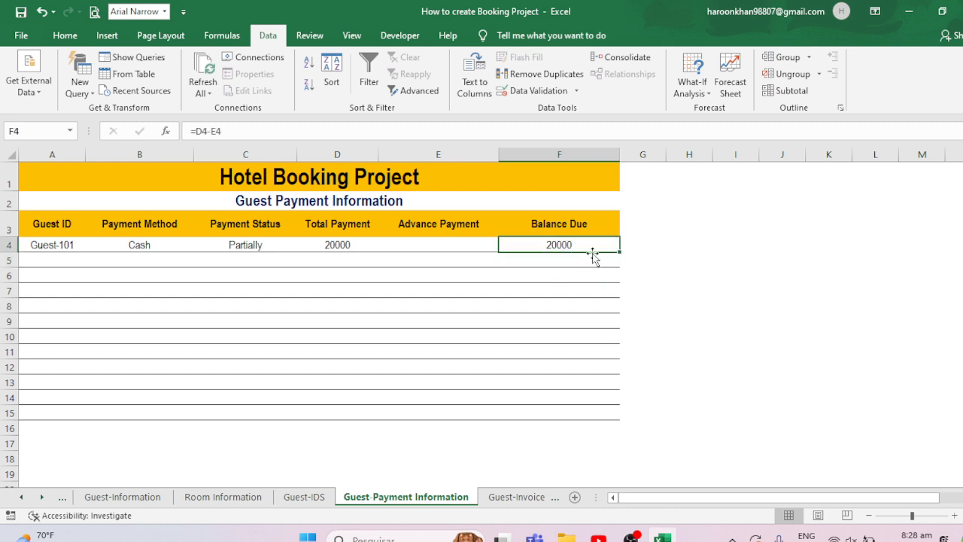
pyautogui.moveTo(620, 251); pyautogui.dragTo(618, 311)
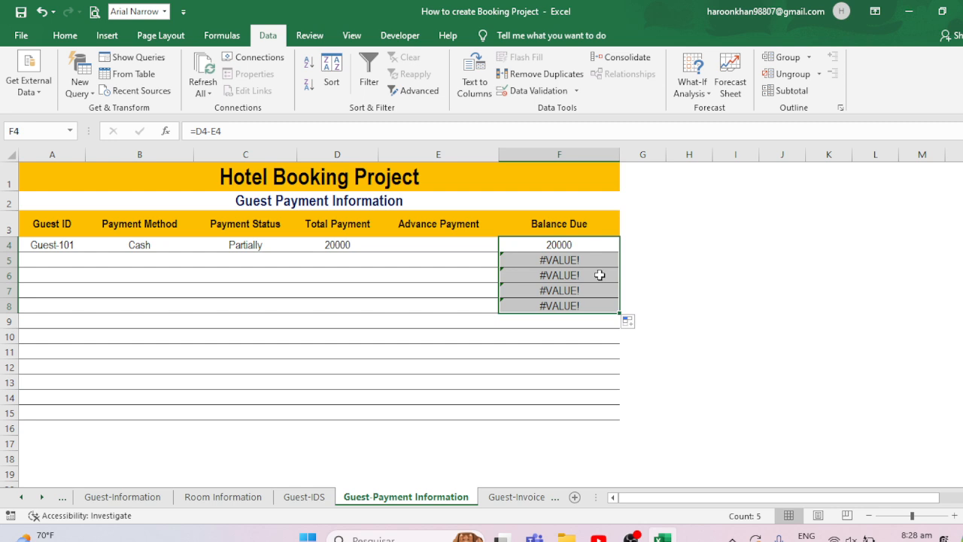
pyautogui.moveTo(544, 260); pyautogui.dragTo(570, 354)
pyautogui.press('Delete')
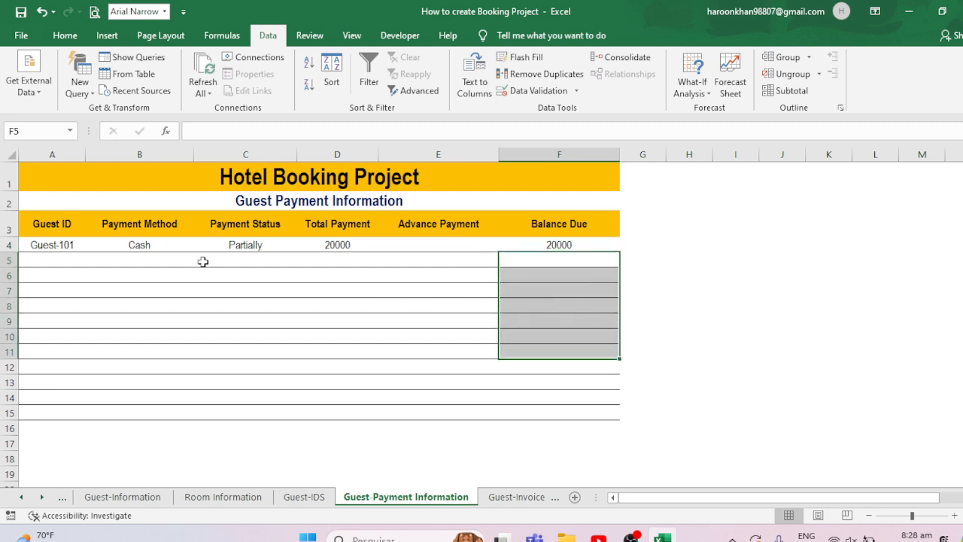
# - Enter an Advance Payment of 4000 in E4 for the first guest
pyautogui.click(410, 248)
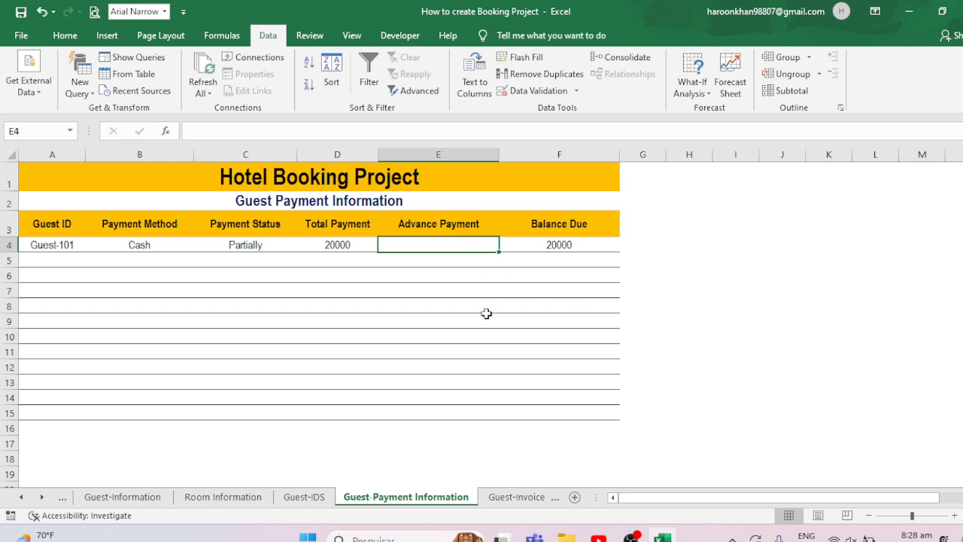
pyautogui.write('4000')
pyautogui.press('Return')
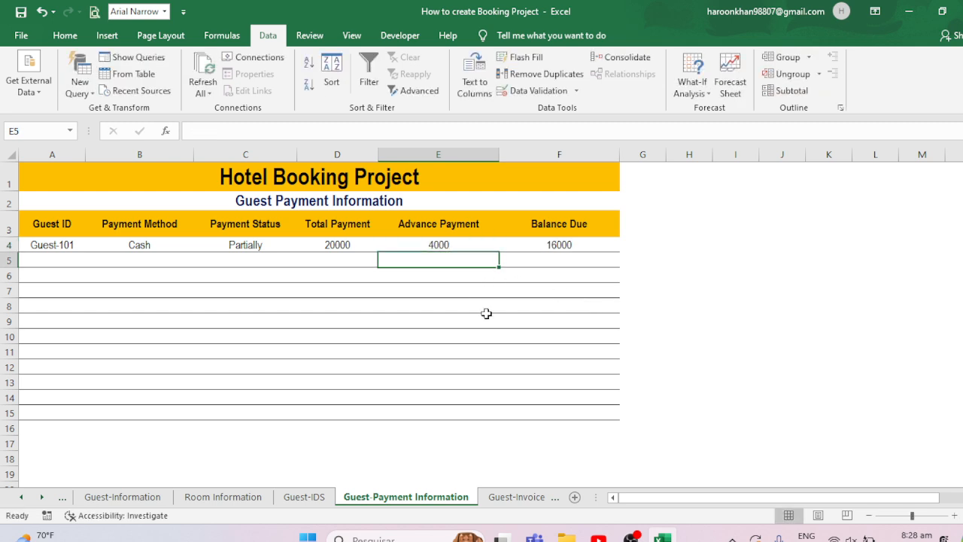
pyautogui.press('Up')
pyautogui.click(571, 246)
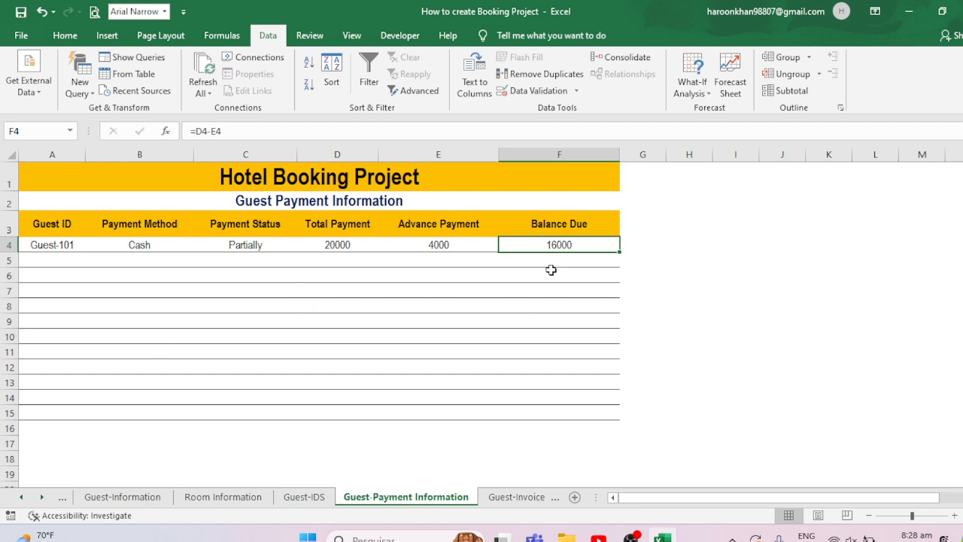
# - Switch to the Booking Information sheet and enter Booking ID 10002 in A4
pyautogui.click(506, 502)
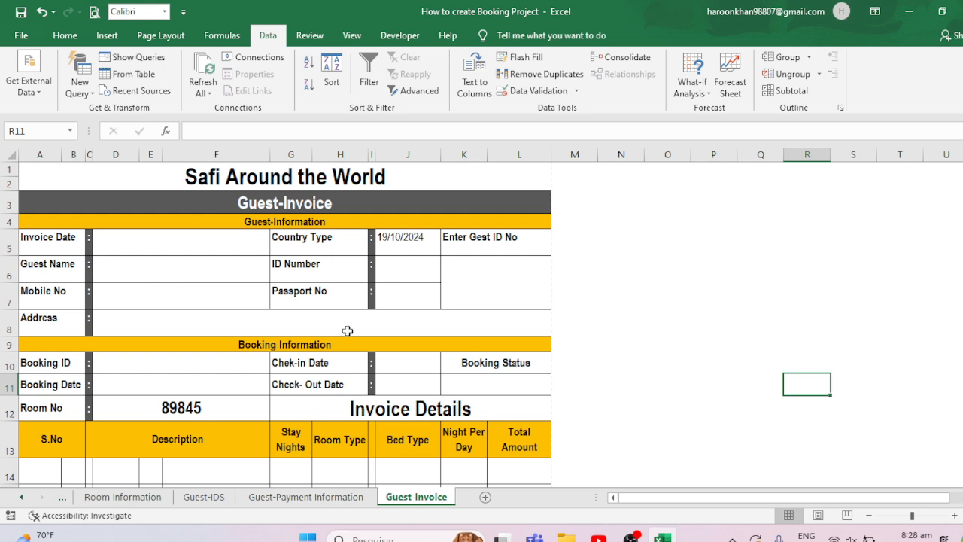
pyautogui.click(72, 498)
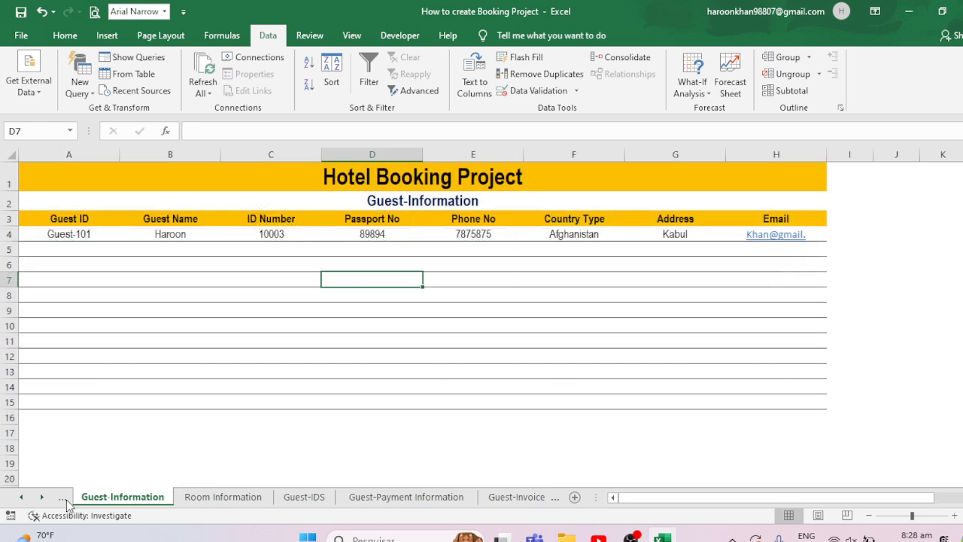
pyautogui.click(62, 499)
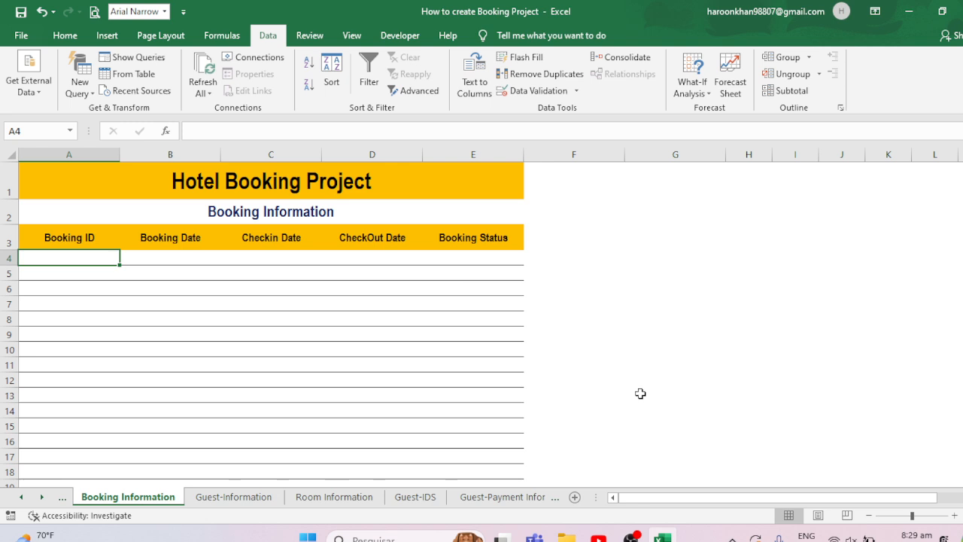
pyautogui.write('10002')
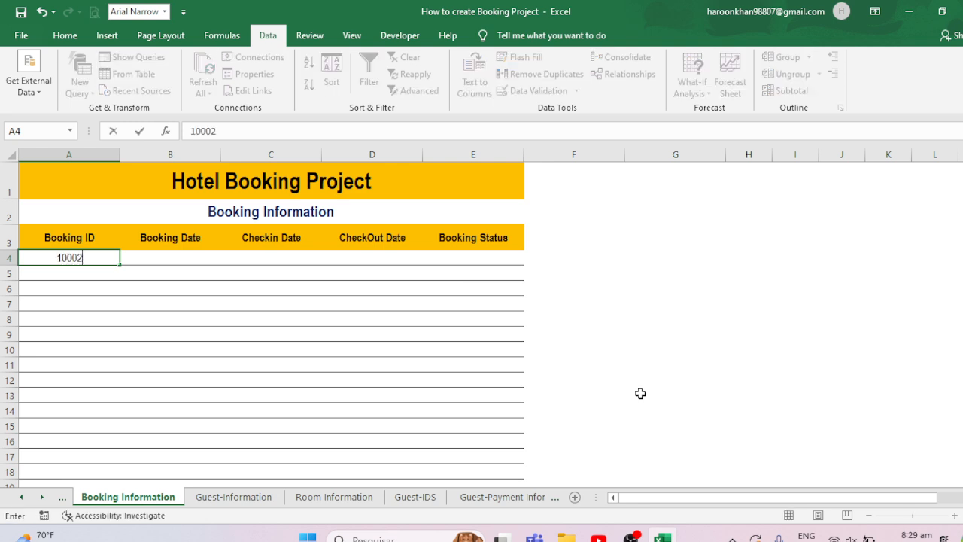
pyautogui.press('Return')
# - Insert today's date into the Booking Date, Checkin Date and CheckOut Date cells of row 4
pyautogui.press('Up')
pyautogui.press('Right')
pyautogui.hotkey('ctrl', ';')
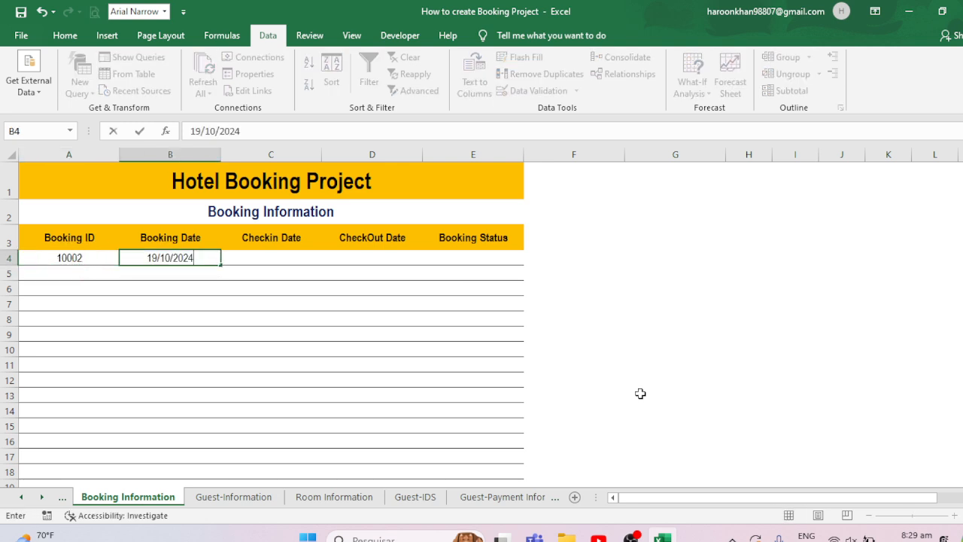
pyautogui.press('Tab')
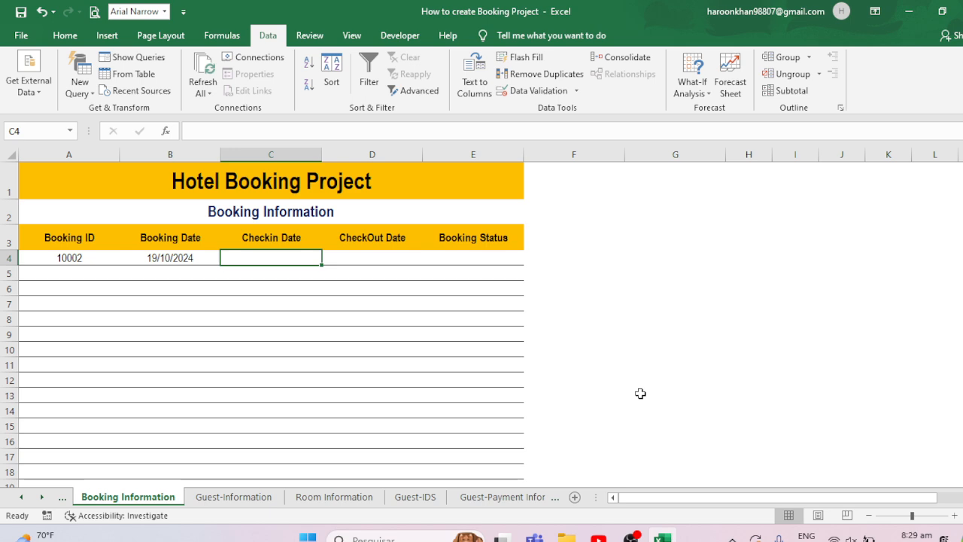
pyautogui.hotkey('ctrl', ';')
pyautogui.press('Tab')
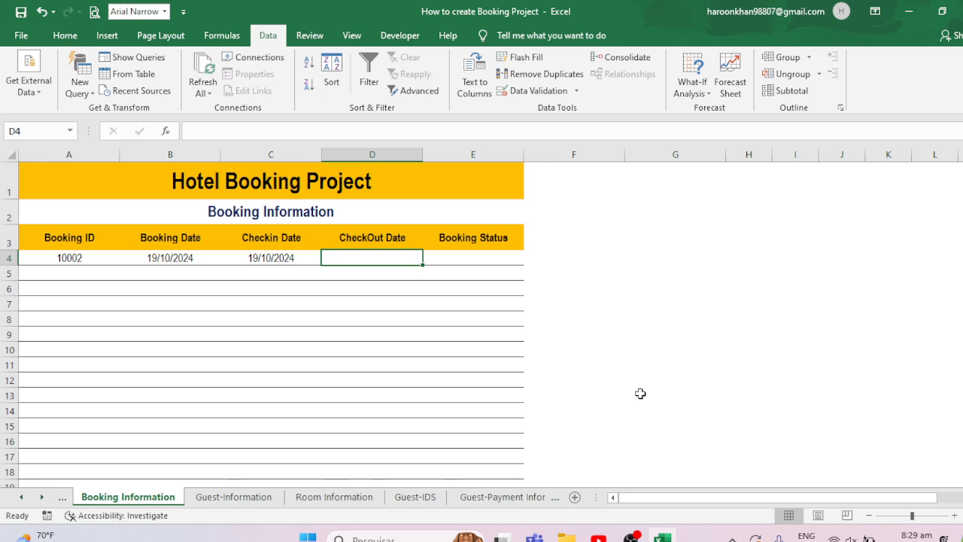
pyautogui.hotkey('ctrl', 't')
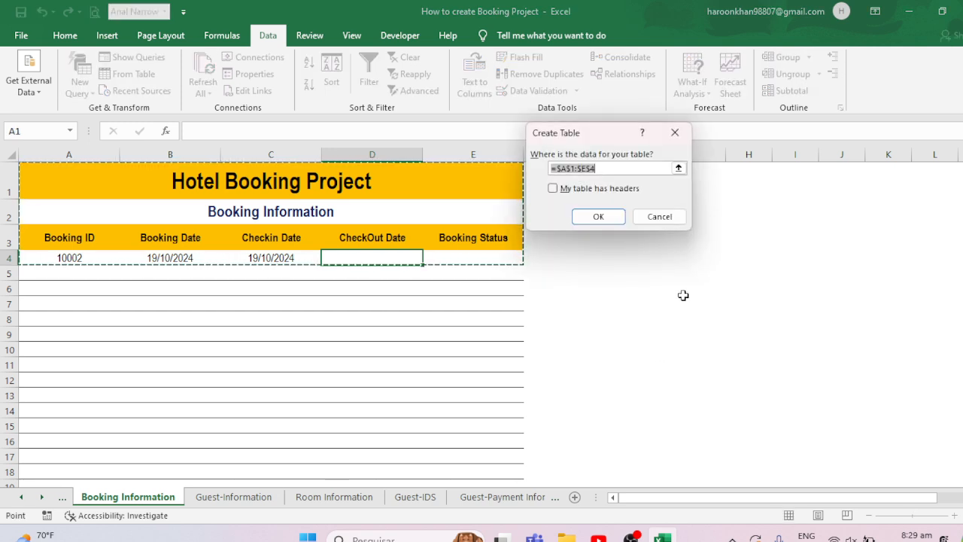
pyautogui.click(662, 215)
pyautogui.hotkey('ctrl', ';')
pyautogui.press('Tab')
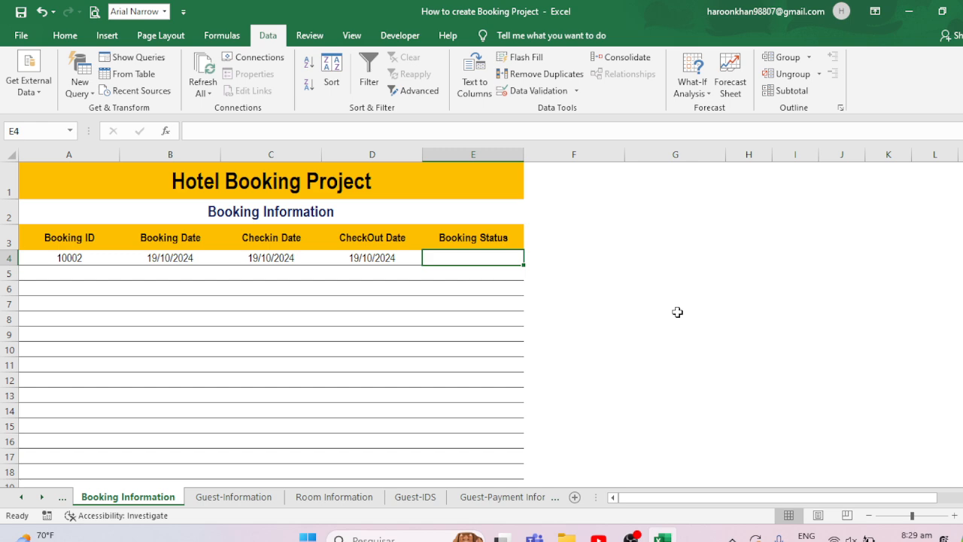
# - Add a list data validation to Booking Status cell E4 with Cancelled among the status options
pyautogui.click(534, 90)
pyautogui.click(518, 144)
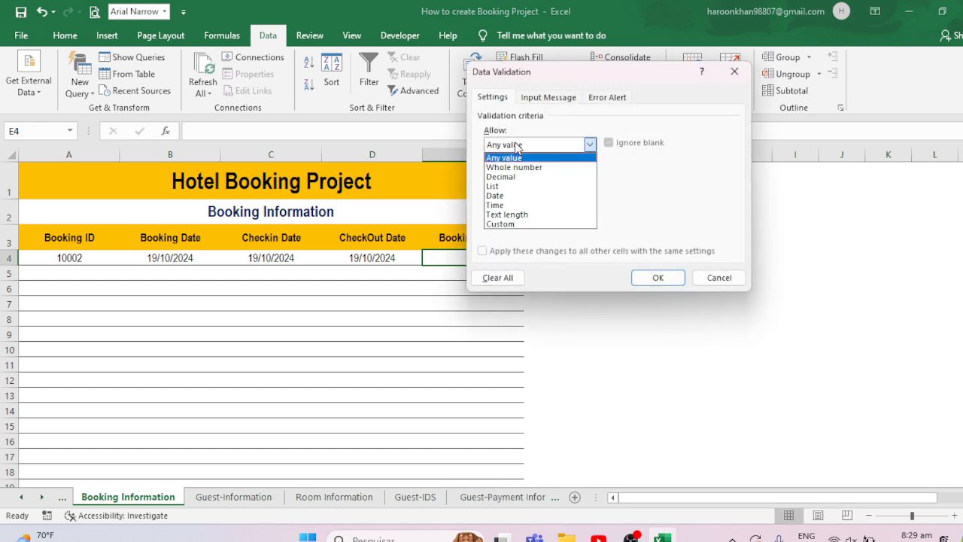
pyautogui.click(494, 186)
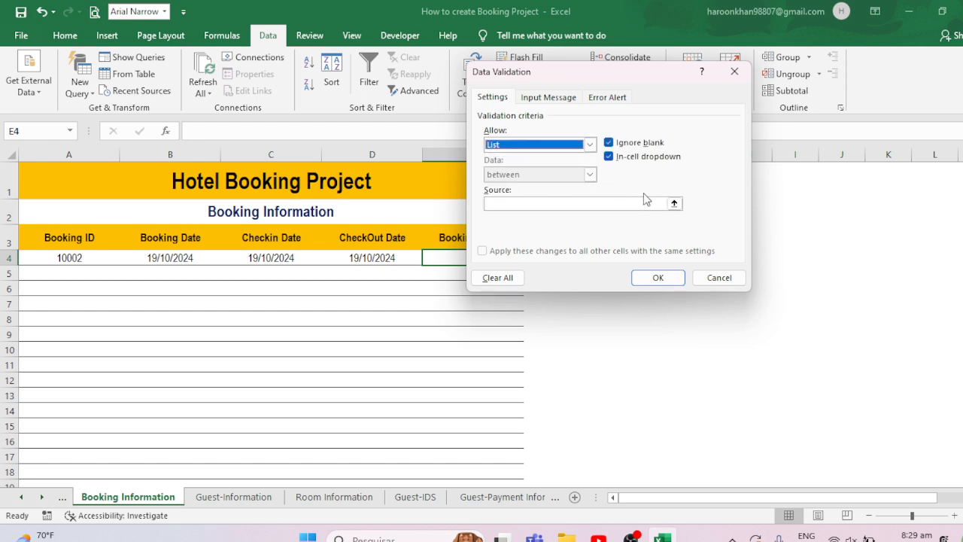
pyautogui.click(601, 204)
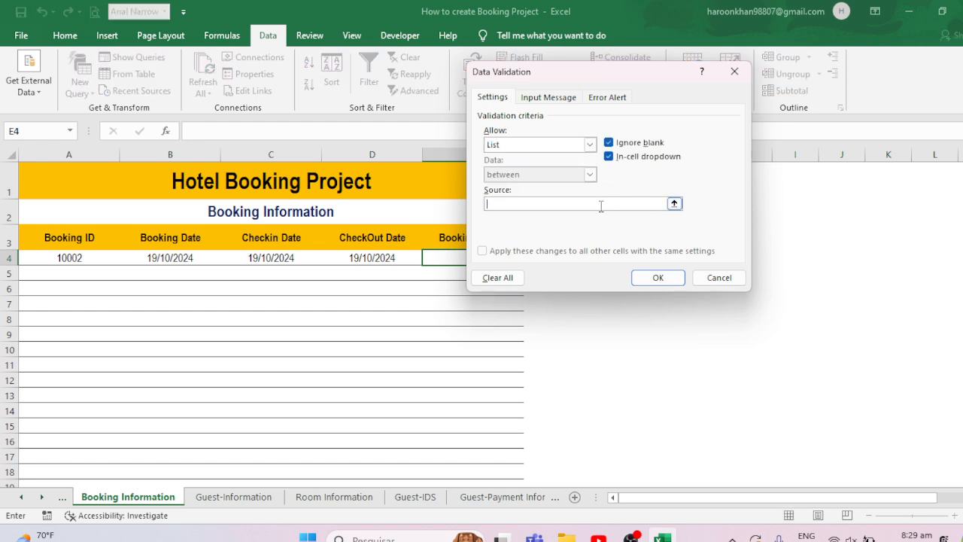
pyautogui.write('c')
pyautogui.write('ancelled,Confire')
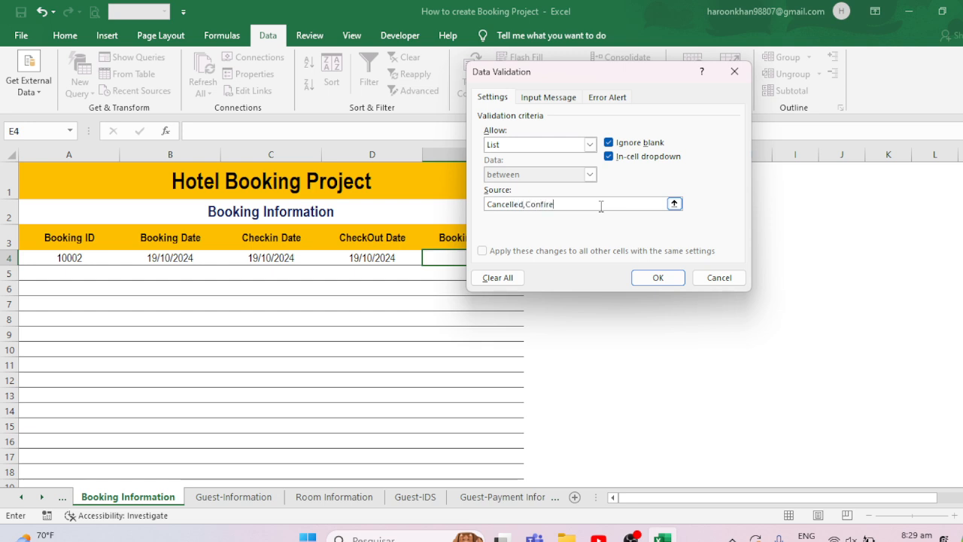
pyautogui.press('BackSpace')
pyautogui.click(657, 277)
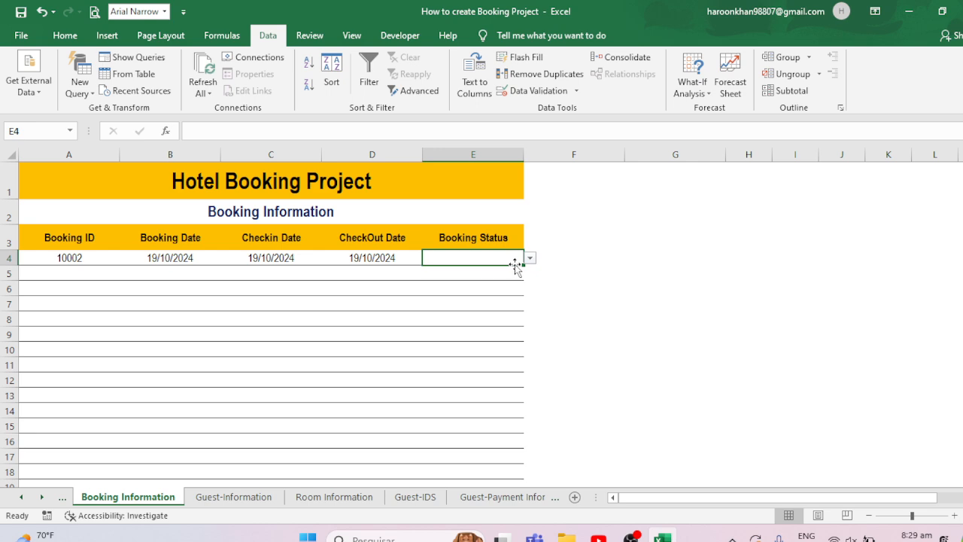
# - Copy the Booking Status drop-down from E4 down to E17
pyautogui.moveTo(523, 265); pyautogui.dragTo(502, 458)
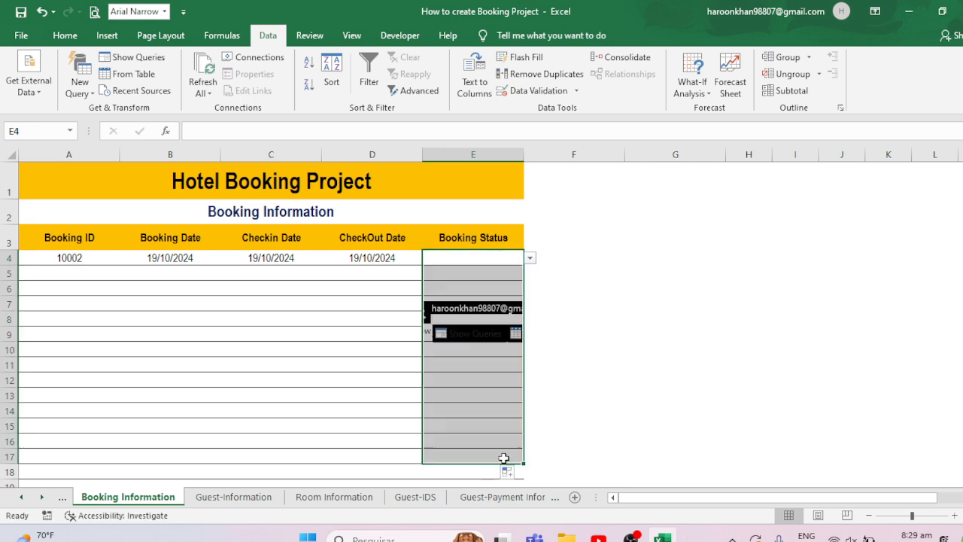
pyautogui.click(381, 274)
# - Format the Booking Date column from B4 downward with the 14 Mar 2012 date format
pyautogui.click(159, 259)
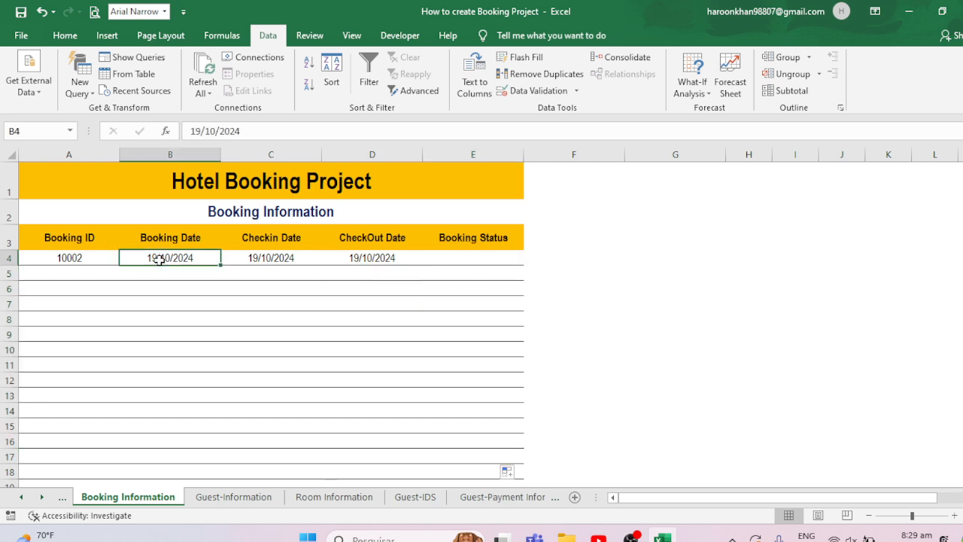
pyautogui.hotkey('ctrl', 'shift', 'Down')
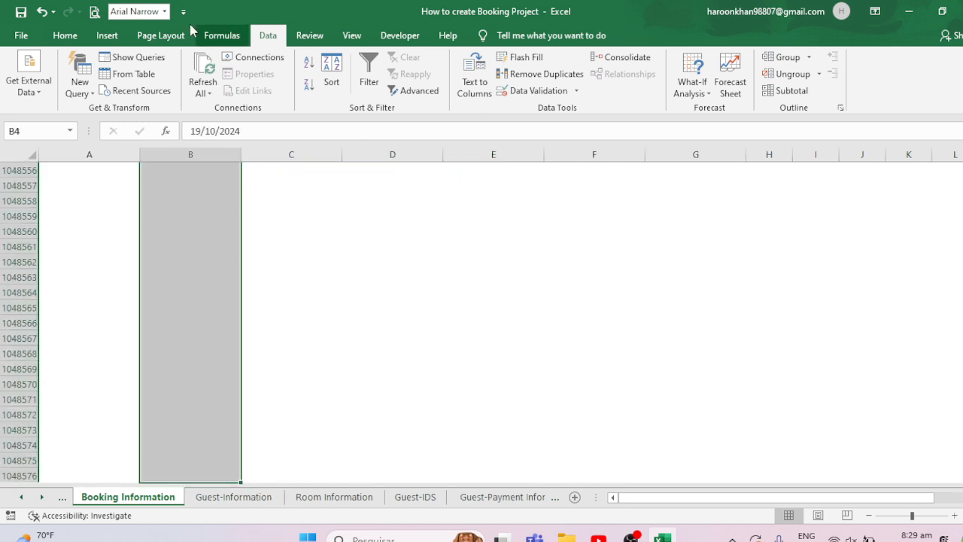
pyautogui.click(66, 36)
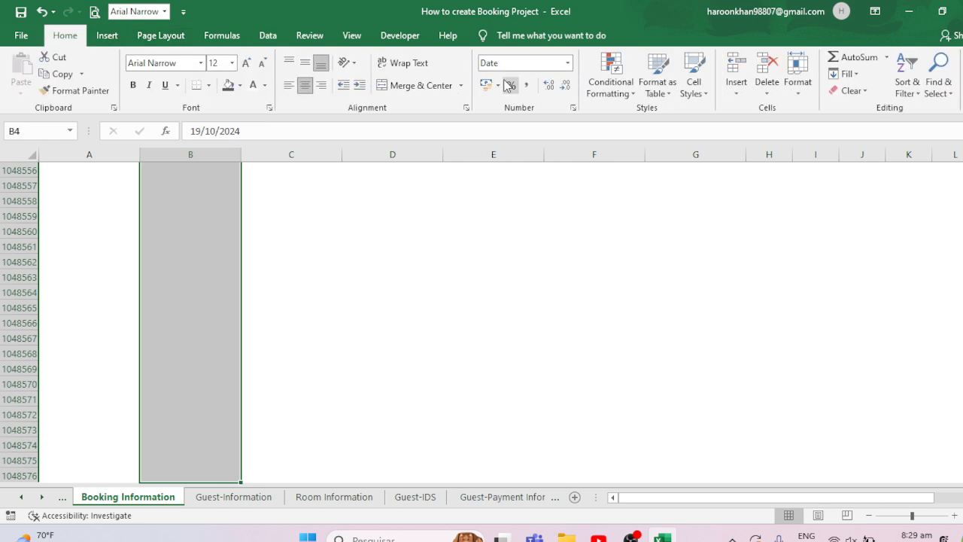
pyautogui.click(573, 107)
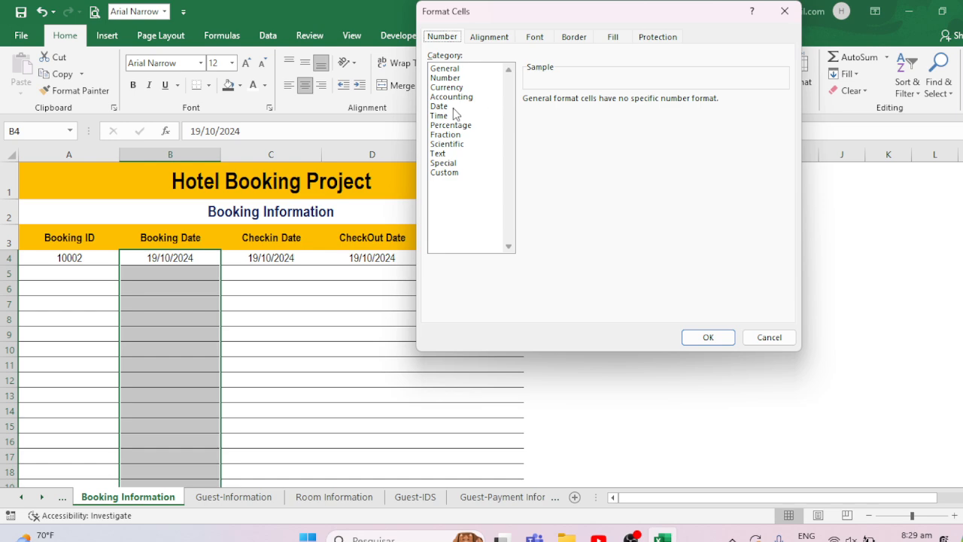
pyautogui.click(453, 106)
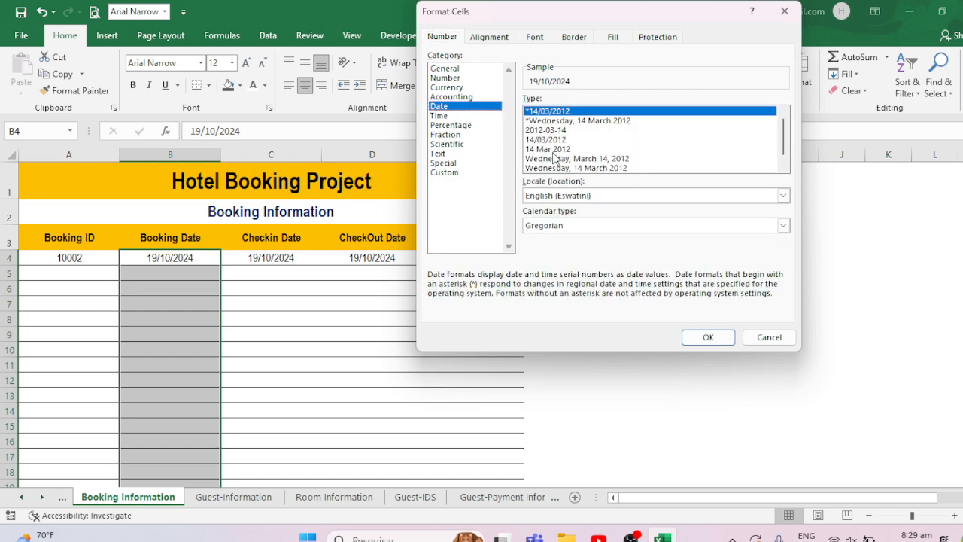
pyautogui.doubleClick(556, 149)
# - Copy the Booking Date column's format and paste it into the Checkin Date and CheckOut Date columns
pyautogui.hotkey('ctrl', 'c')
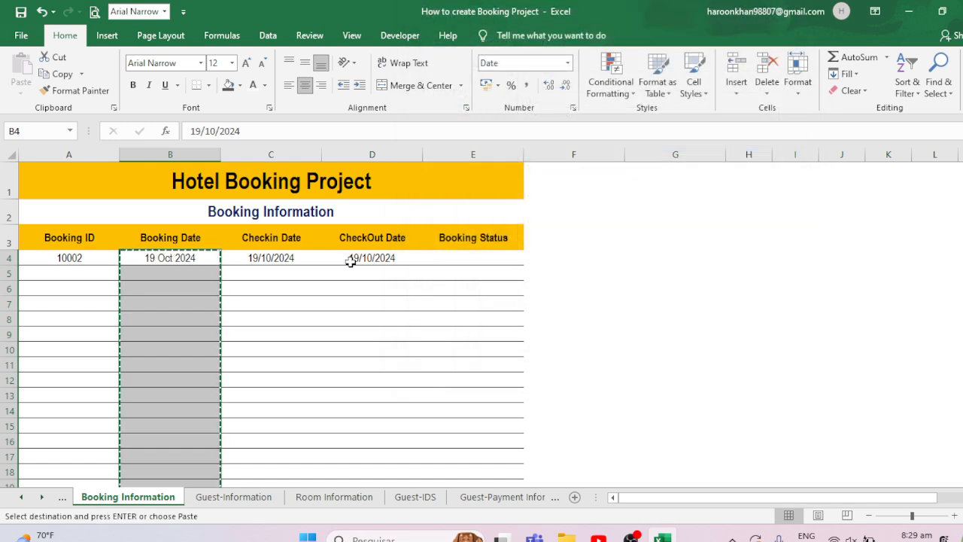
pyautogui.press('Right')
pyautogui.hotkey('ctrl', 'v')
pyautogui.click(350, 261)
pyautogui.hotkey('ctrl', 'v')
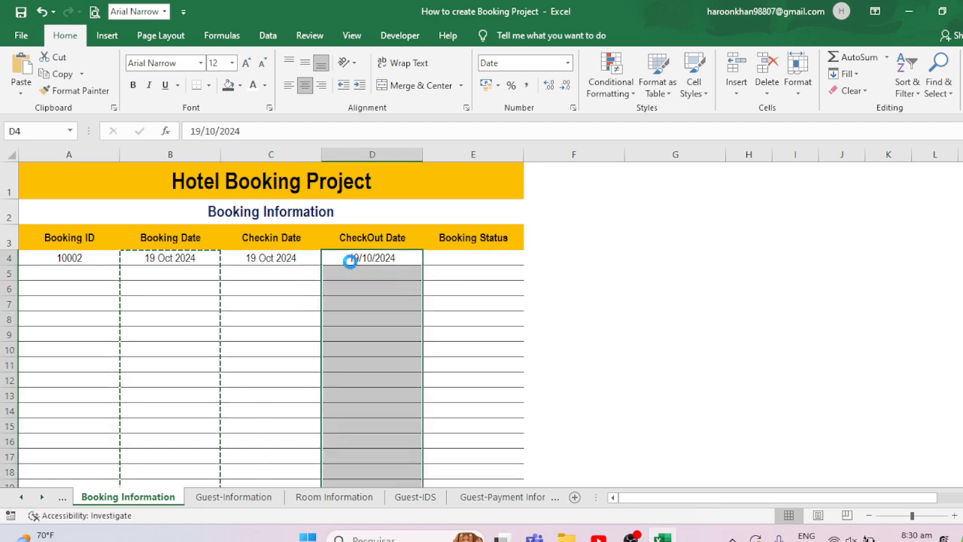
pyautogui.press('Escape')
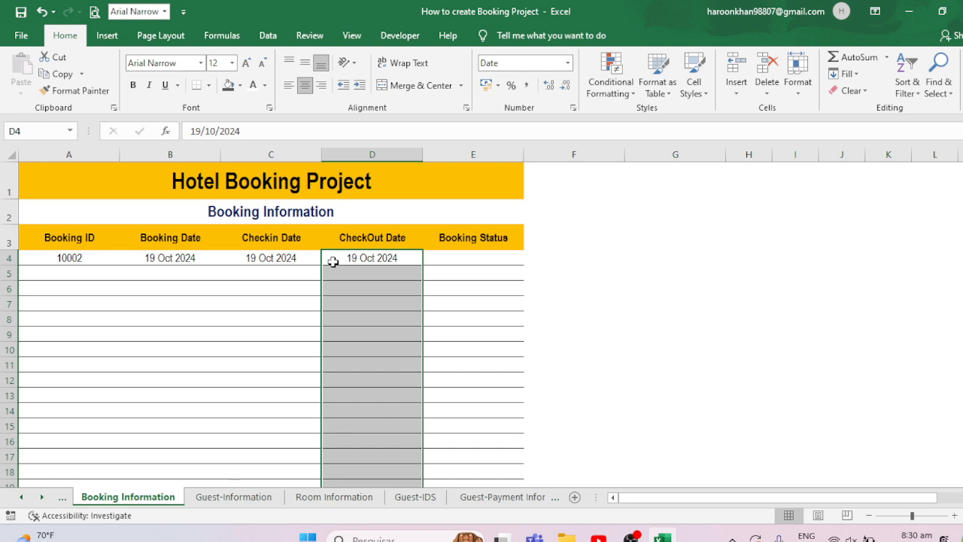
# - Change the Booking Date in B4 to 15/10/2024
pyautogui.click(169, 259)
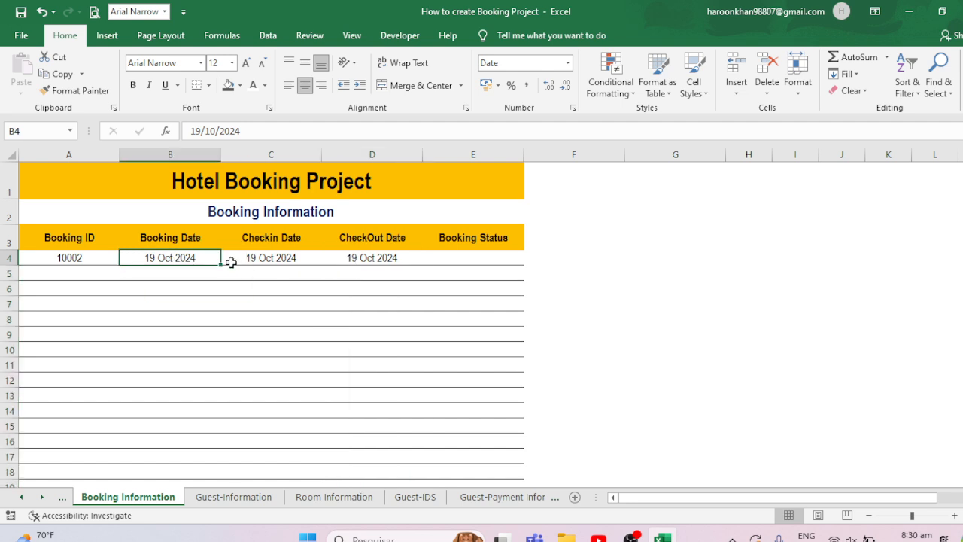
pyautogui.click(201, 131)
pyautogui.press('BackSpace')
pyautogui.write('5')
pyautogui.press('Return')
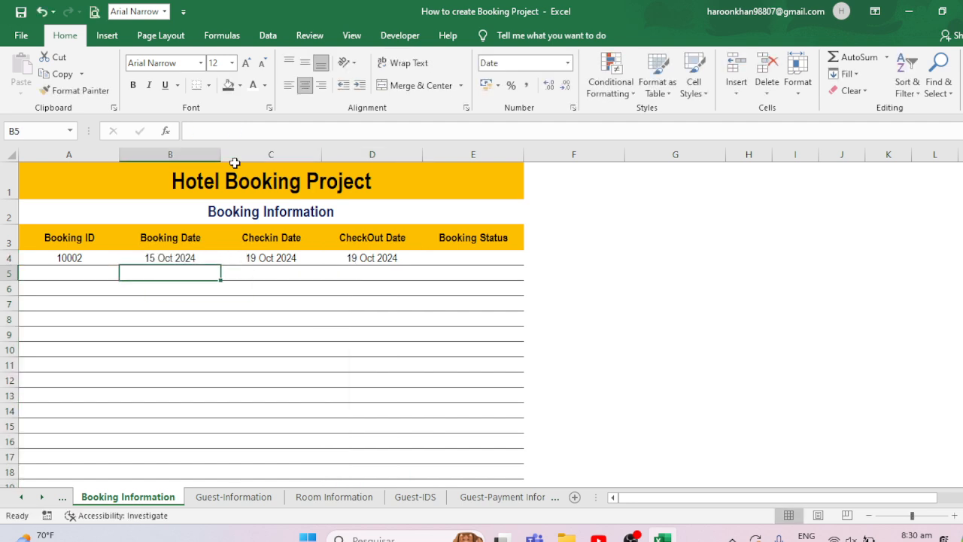
# - Change the Checkin Date in C4 to 19/11/2024
pyautogui.click(268, 258)
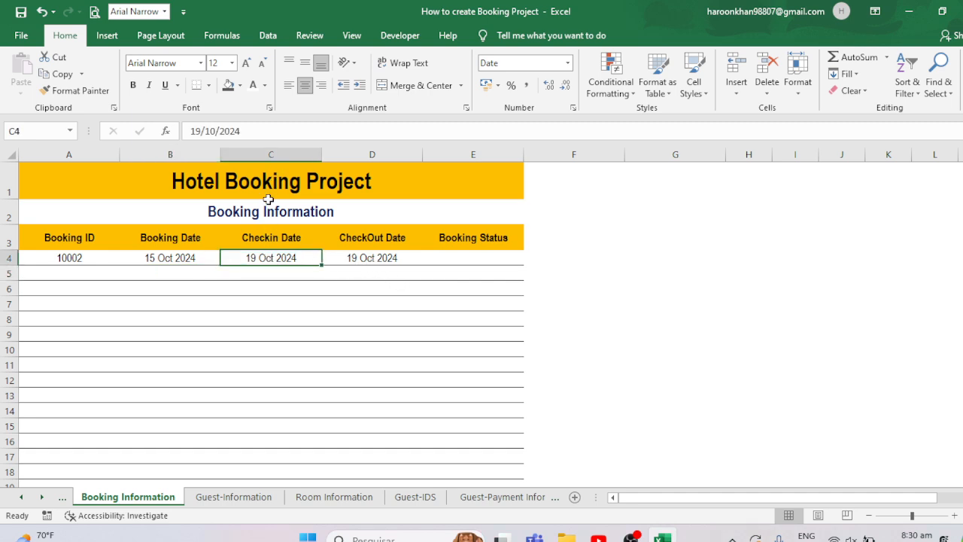
pyautogui.click(202, 131)
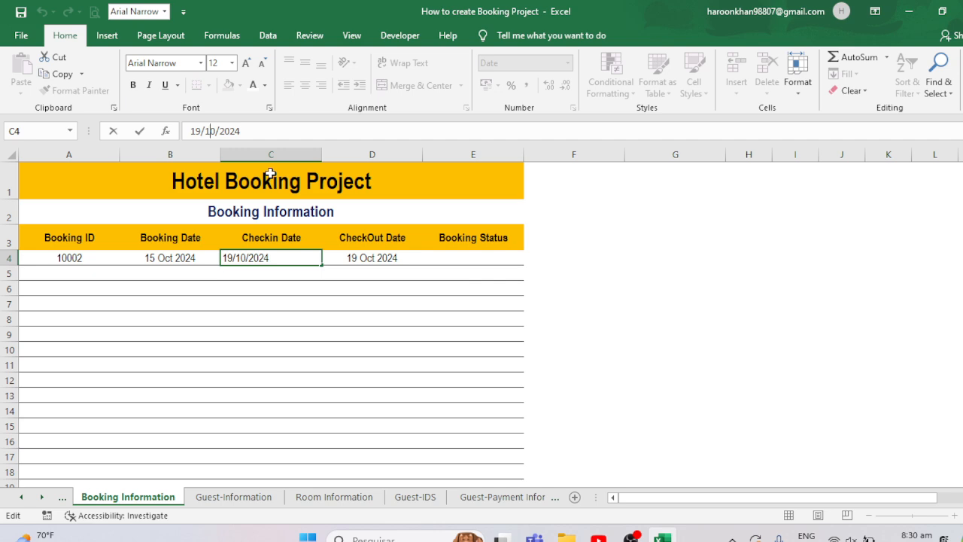
pyautogui.press('Delete')
pyautogui.write('1')
pyautogui.press('Return')
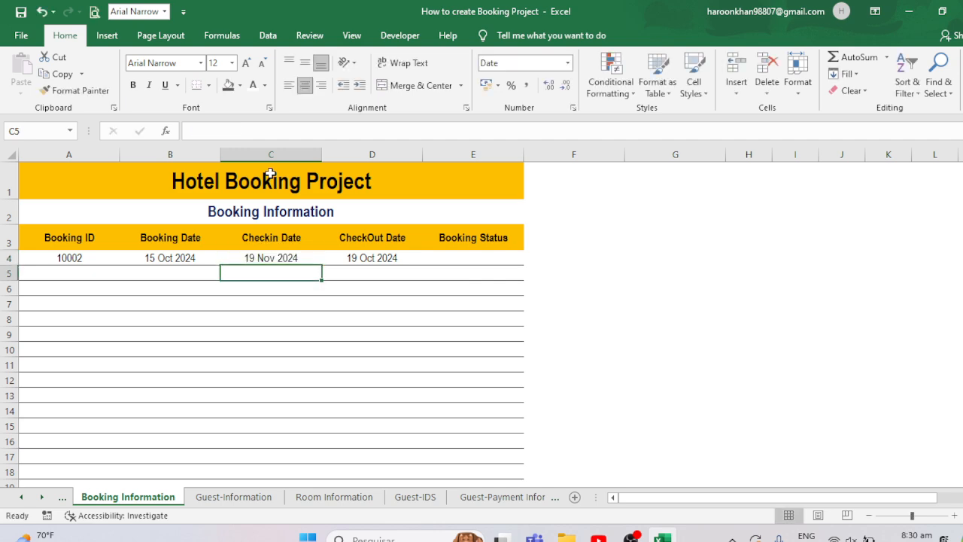
# - Change the CheckOut Date in D4 to 19/4/2024
pyautogui.press('Up')
pyautogui.press('Right')
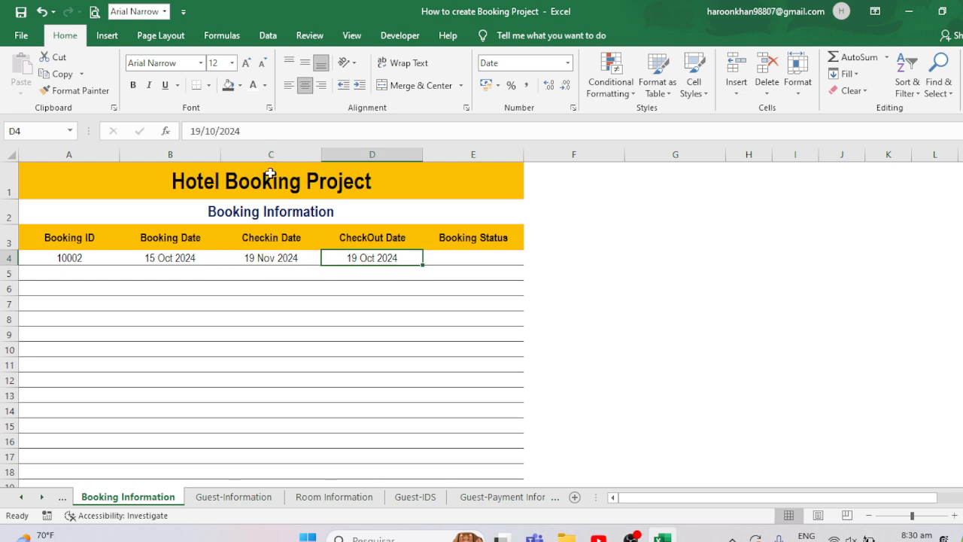
pyautogui.click(215, 131)
pyautogui.press('Delete')
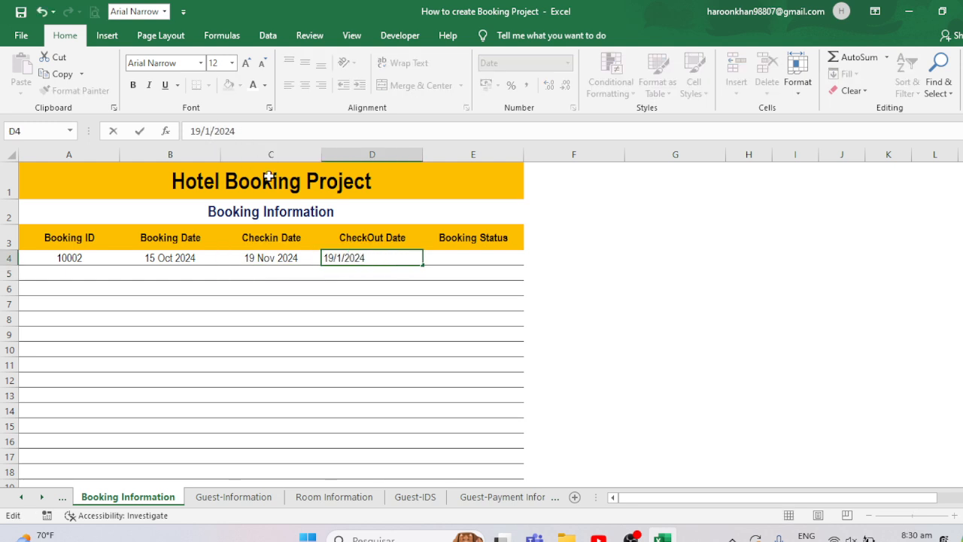
pyautogui.write('4')
pyautogui.press('Return')
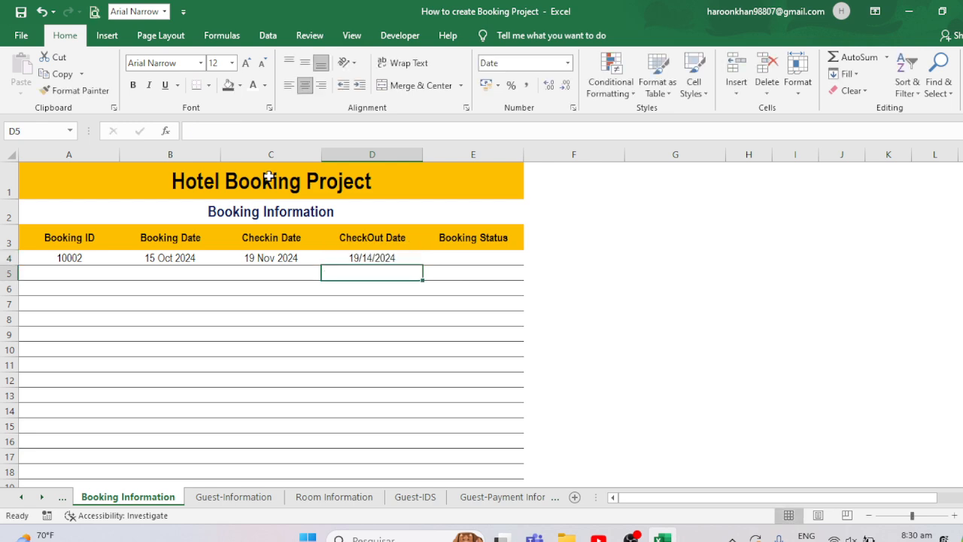
pyautogui.doubleClick(376, 259)
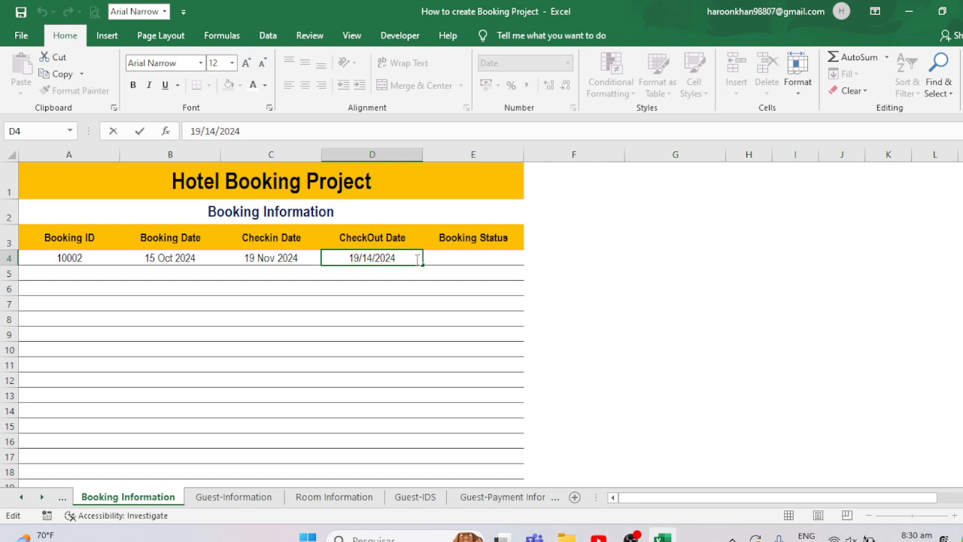
pyautogui.press('BackSpace')
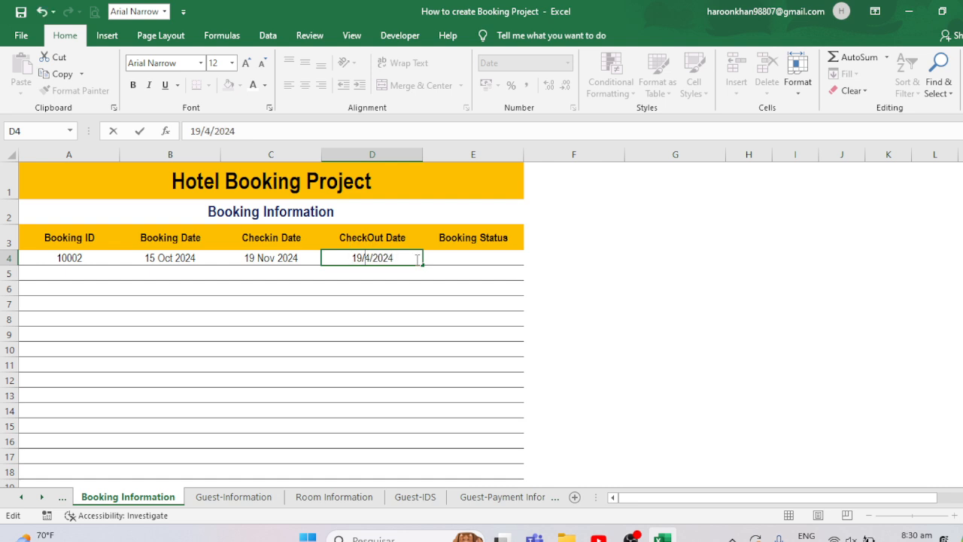
pyautogui.press('Return')
# - Set the Booking Status in E4 to Confirmed using its drop-down list
pyautogui.click(446, 257)
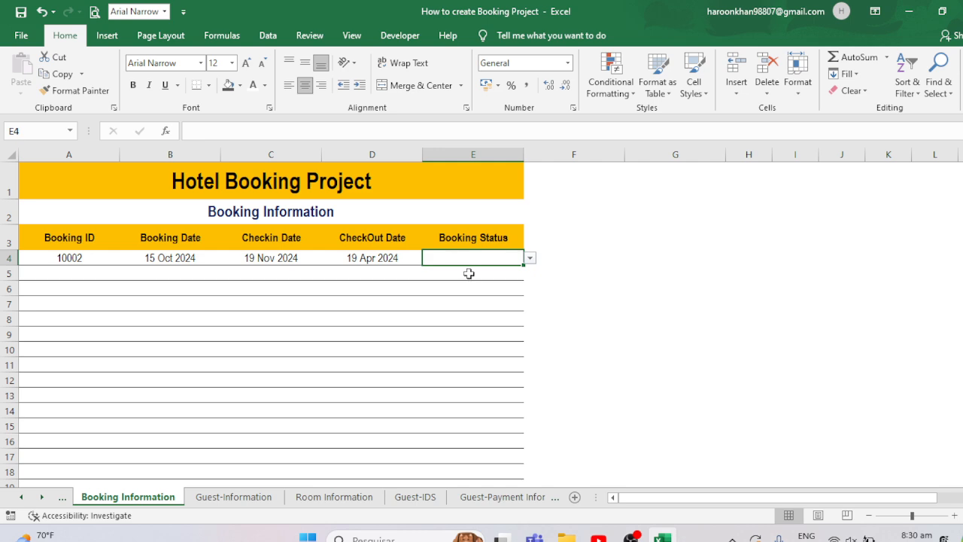
pyautogui.click(530, 258)
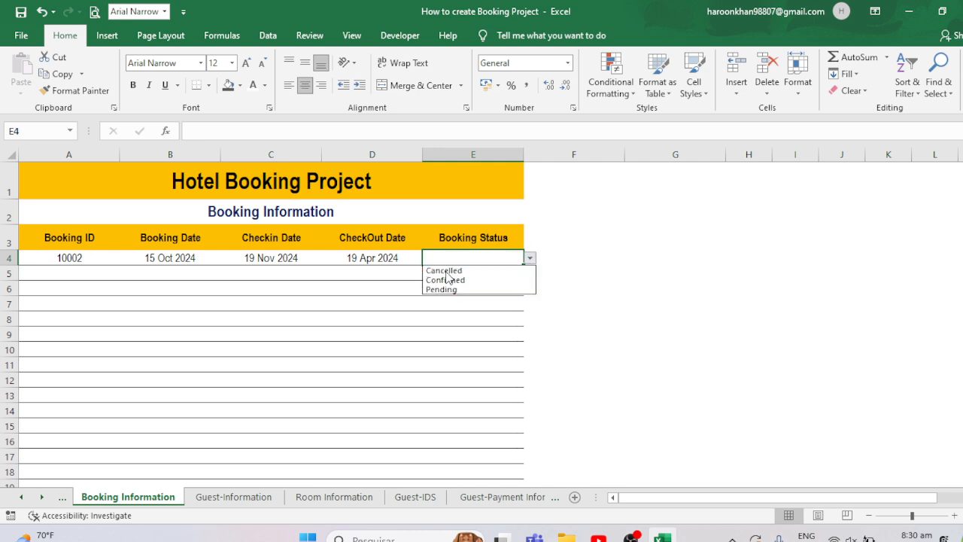
pyautogui.click(447, 271)
pyautogui.click(530, 259)
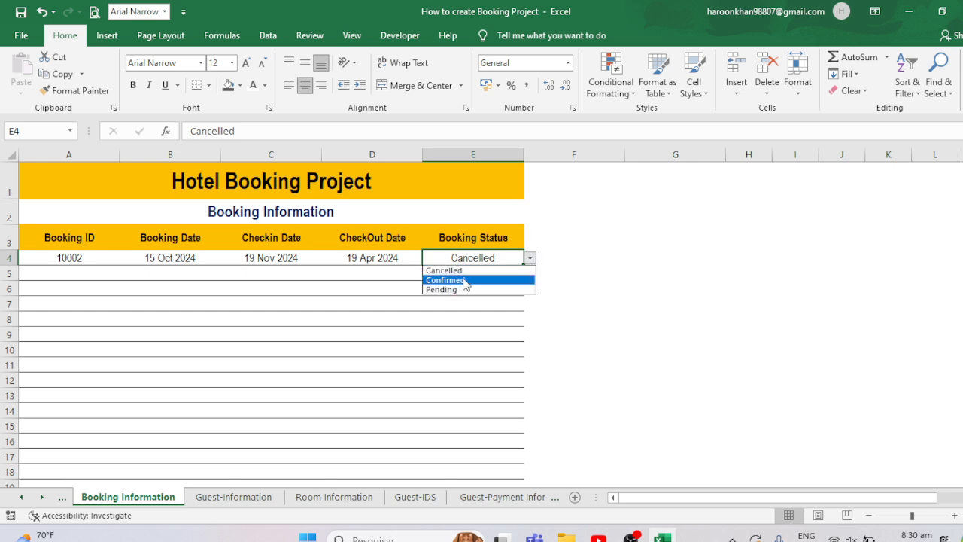
pyautogui.click(452, 280)
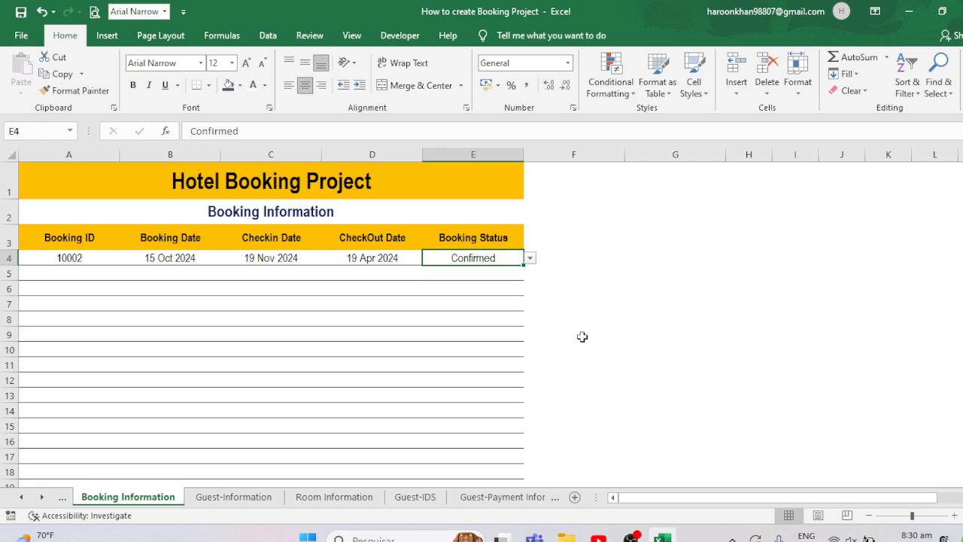
# - Review the Guest-Payment Information, Guest-Invoice, Room Information and Guest-IDS sheets, ending on Guest-Invoice
pyautogui.click(518, 496)
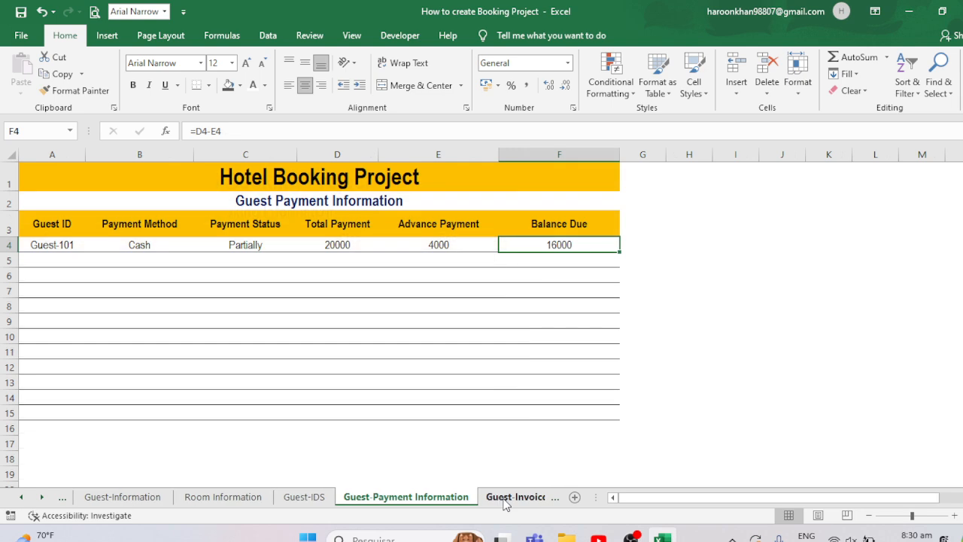
pyautogui.click(519, 494)
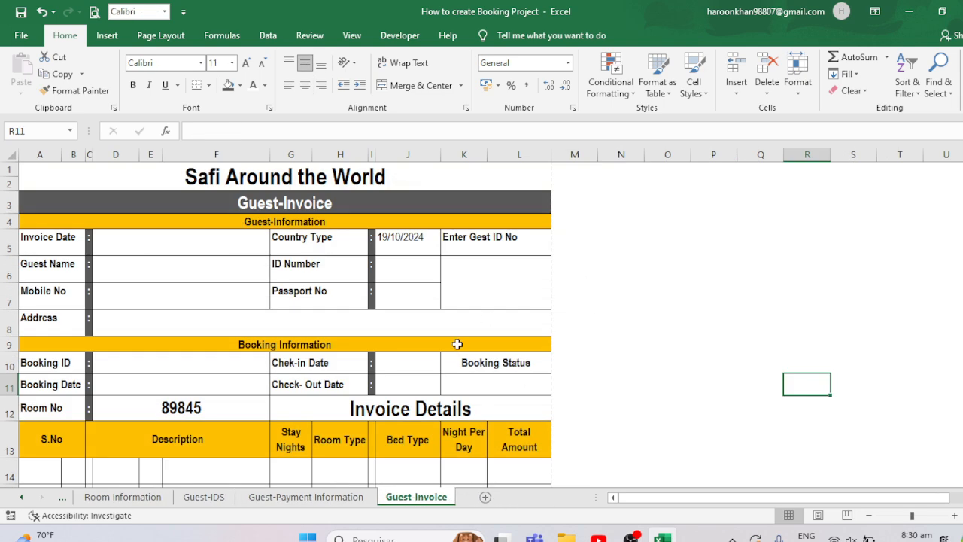
pyautogui.click(124, 499)
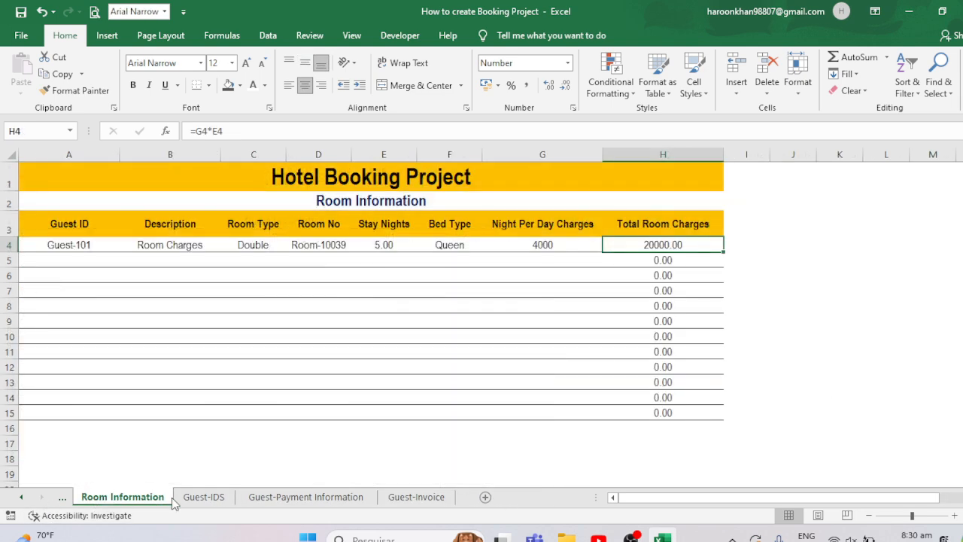
pyautogui.click(198, 498)
pyautogui.click(252, 497)
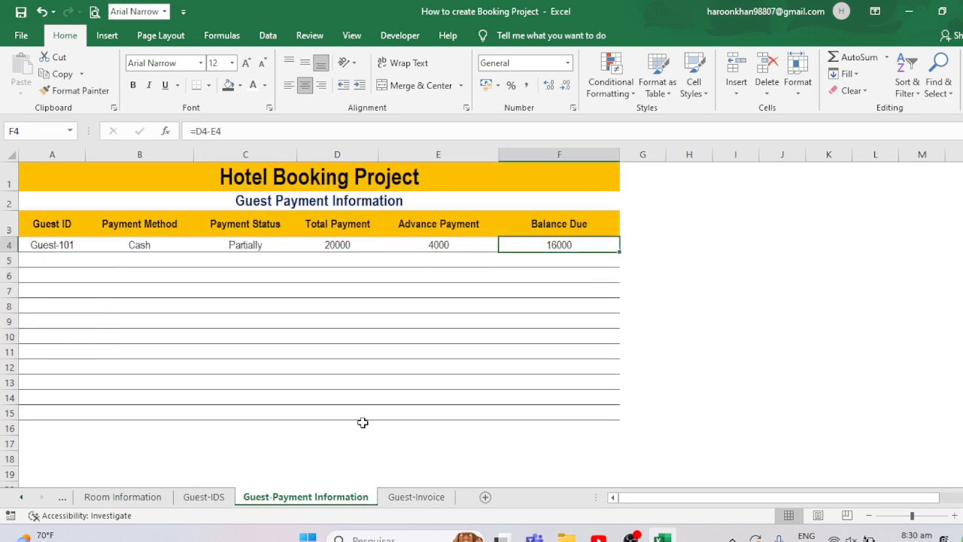
pyautogui.click(430, 502)
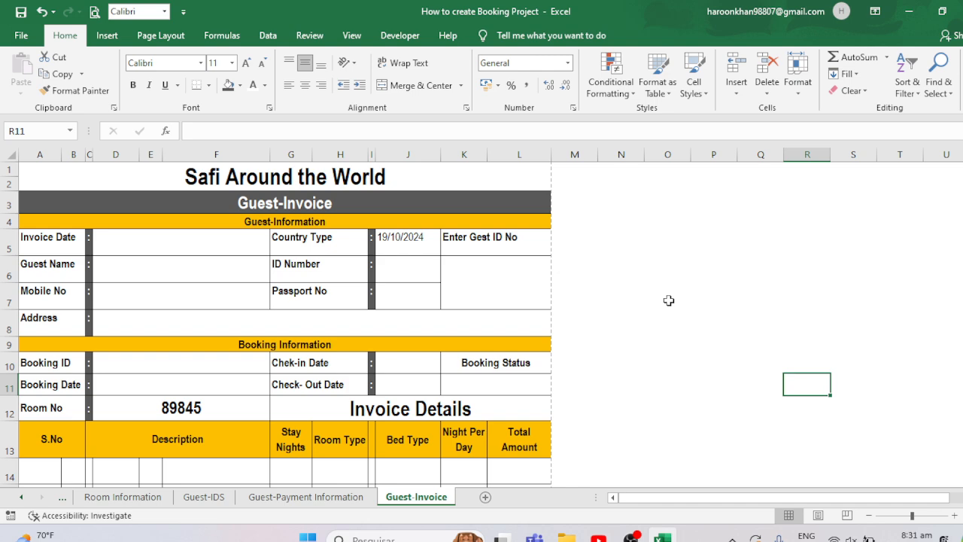
pyautogui.click(632, 535)
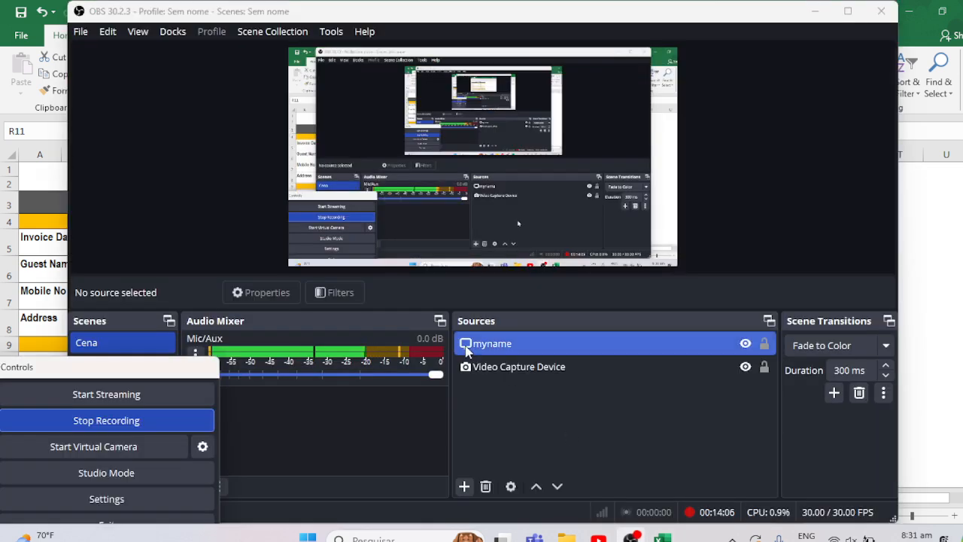
pyautogui.click(103, 421)
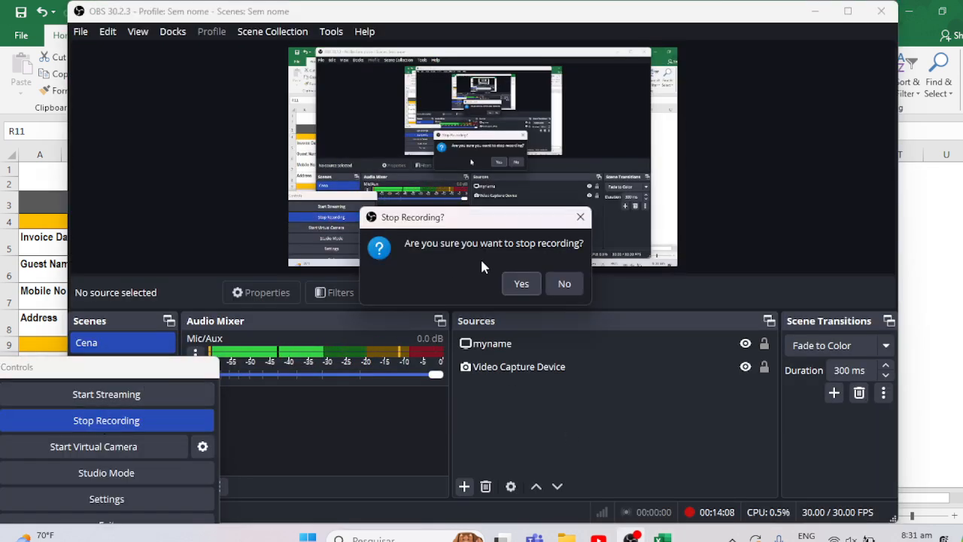